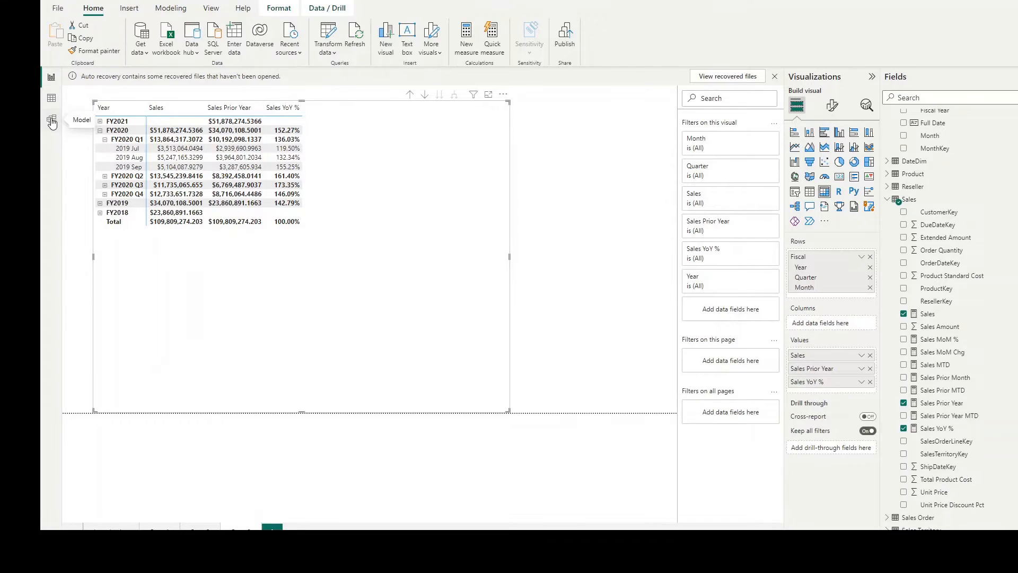
Step: Examine the relationships between the Sales, Date and other tables in the model diagram, and return to the report
{"action": "left_click", "coordinate": [51, 119]}
{"action": "scroll", "coordinate": [515, 389], "scroll_direction": "up", "scroll_amount": 2}
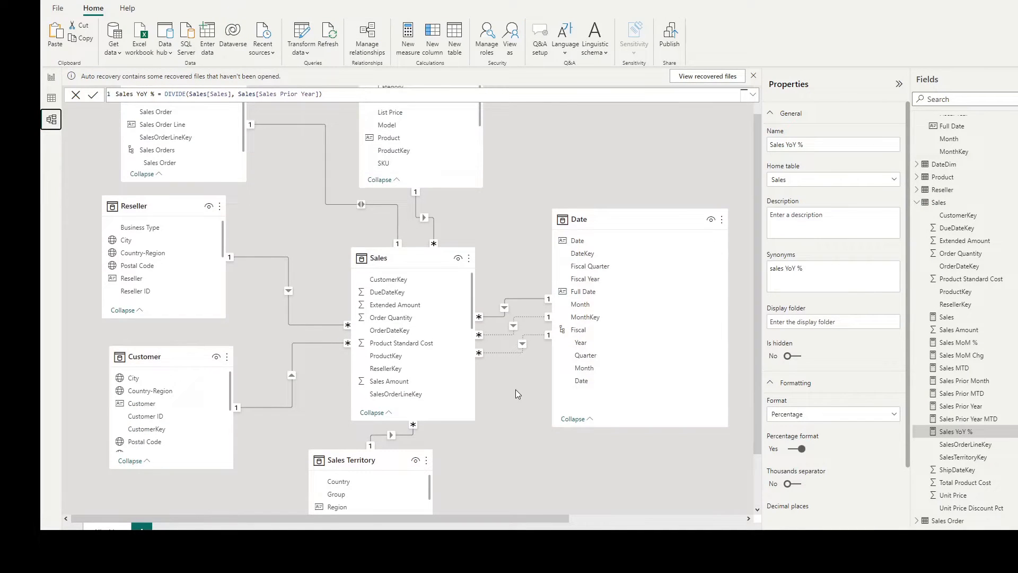
{"action": "scroll", "coordinate": [517, 384], "scroll_direction": "up", "scroll_amount": 2}
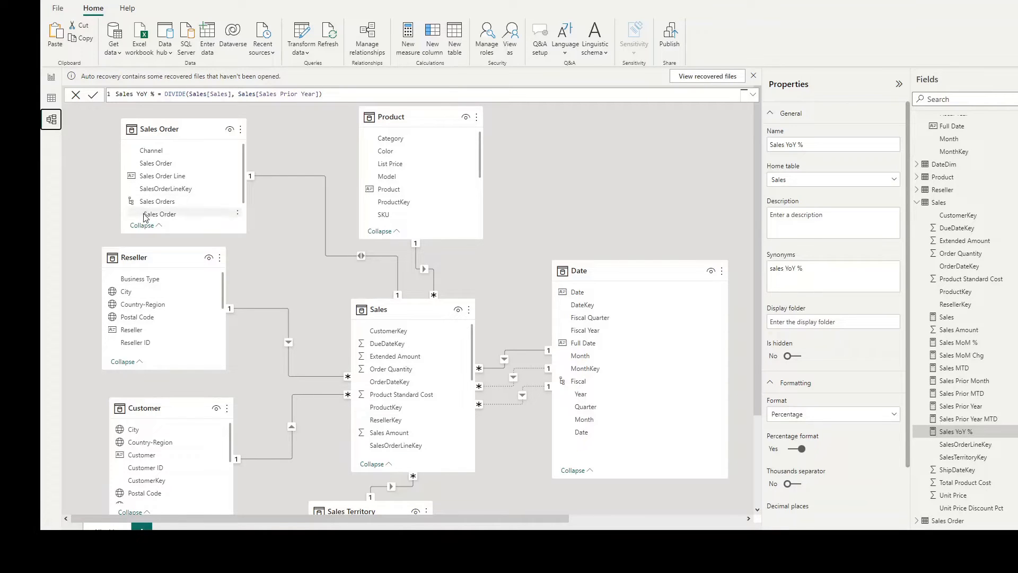
{"action": "scroll", "coordinate": [146, 217], "scroll_direction": "down", "scroll_amount": 3}
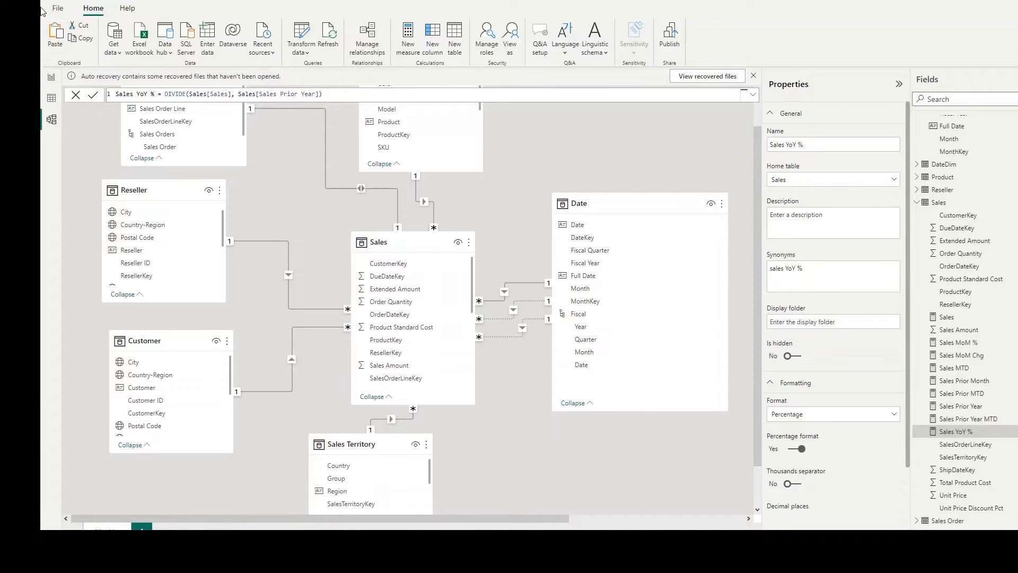
{"action": "left_click", "coordinate": [43, 116]}
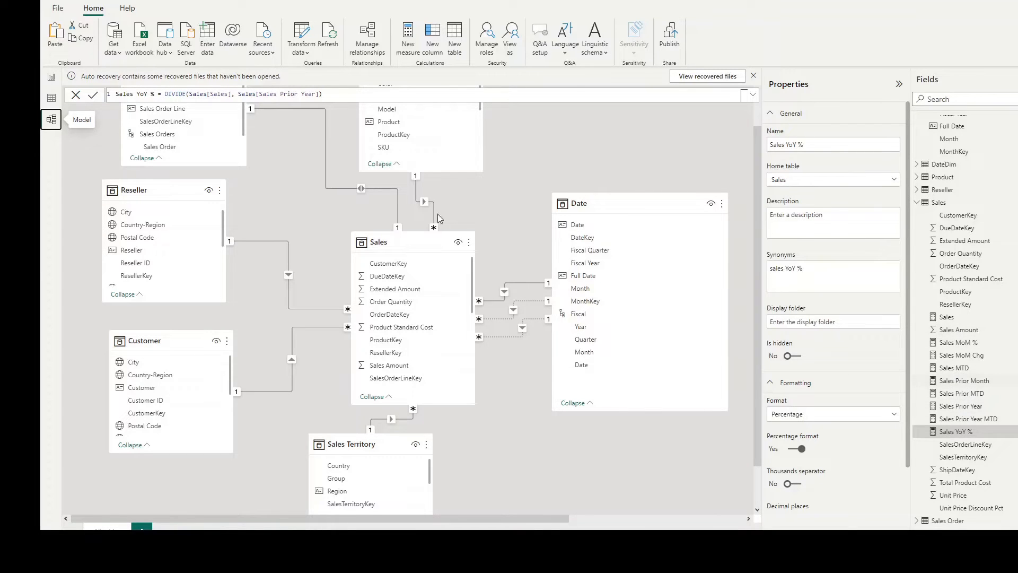
{"action": "left_click", "coordinate": [53, 83]}
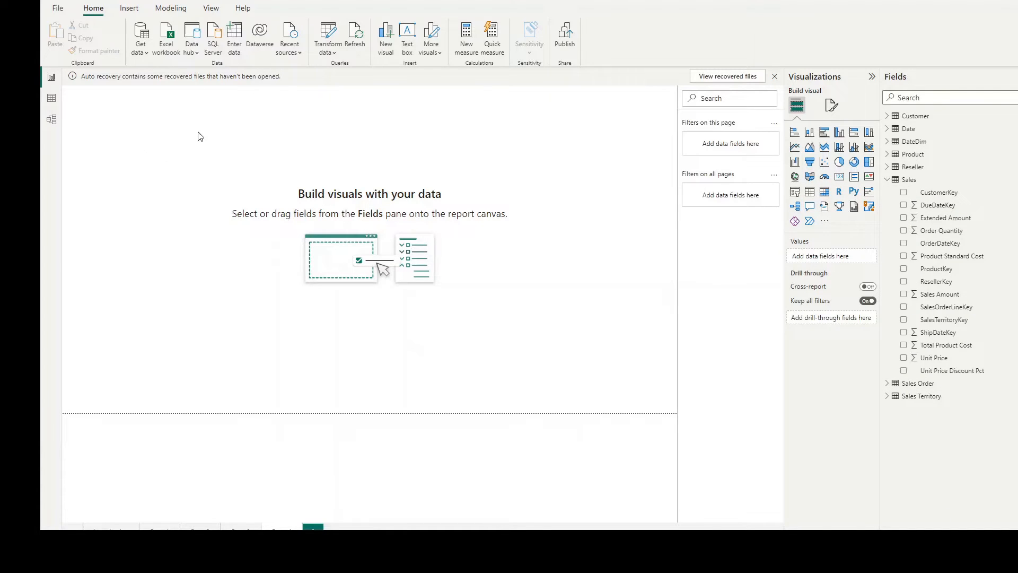
Step: Insert a matrix visual on the blank page with the Date table's Fiscal hierarchy as rows
{"action": "left_click", "coordinate": [824, 191]}
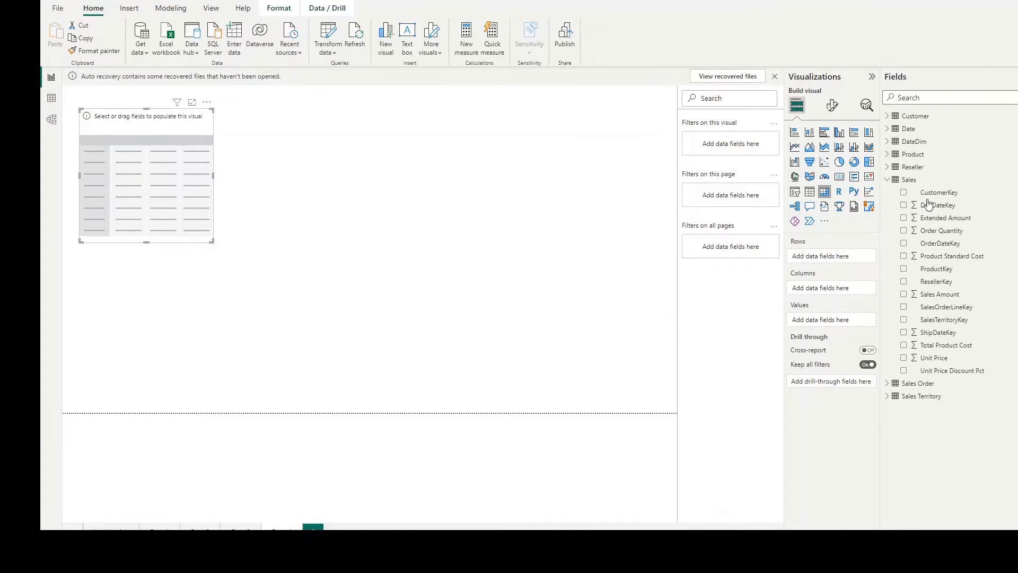
{"action": "left_click", "coordinate": [888, 129]}
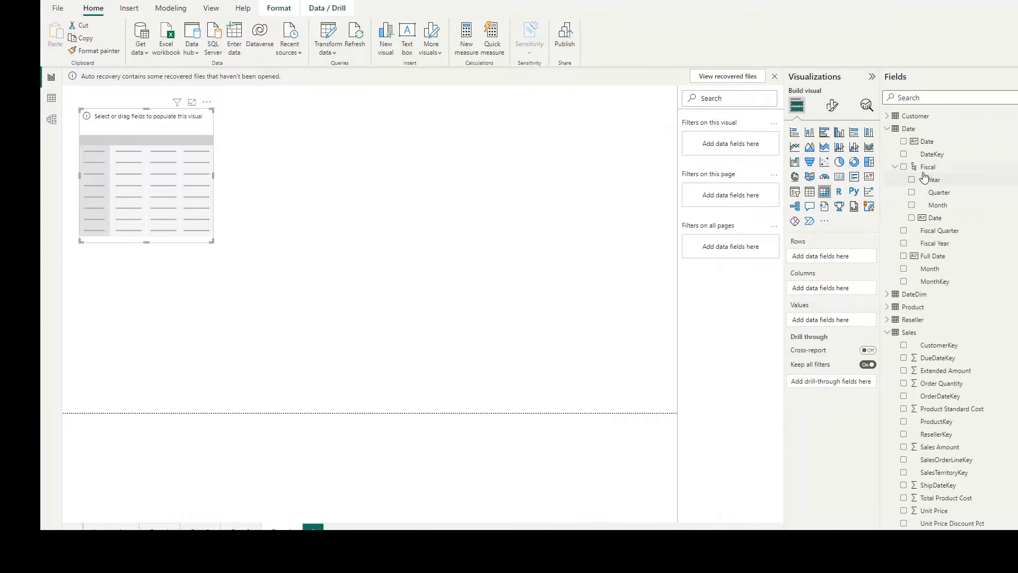
{"action": "left_click", "coordinate": [904, 167]}
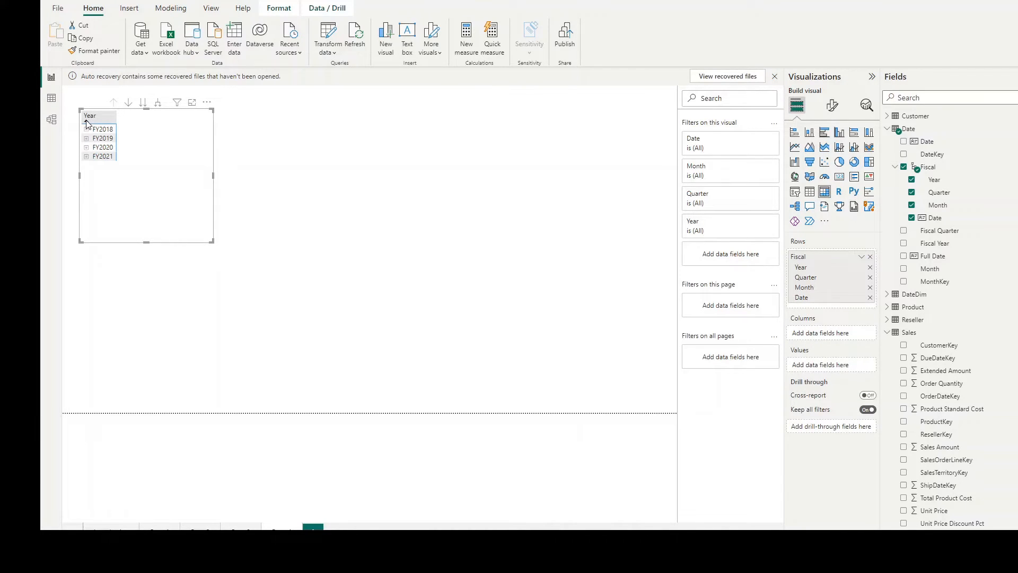
Step: Sort the matrix by Year in descending order and enlarge the visual after expanding FY2021 to its quarters
{"action": "left_click", "coordinate": [87, 122]}
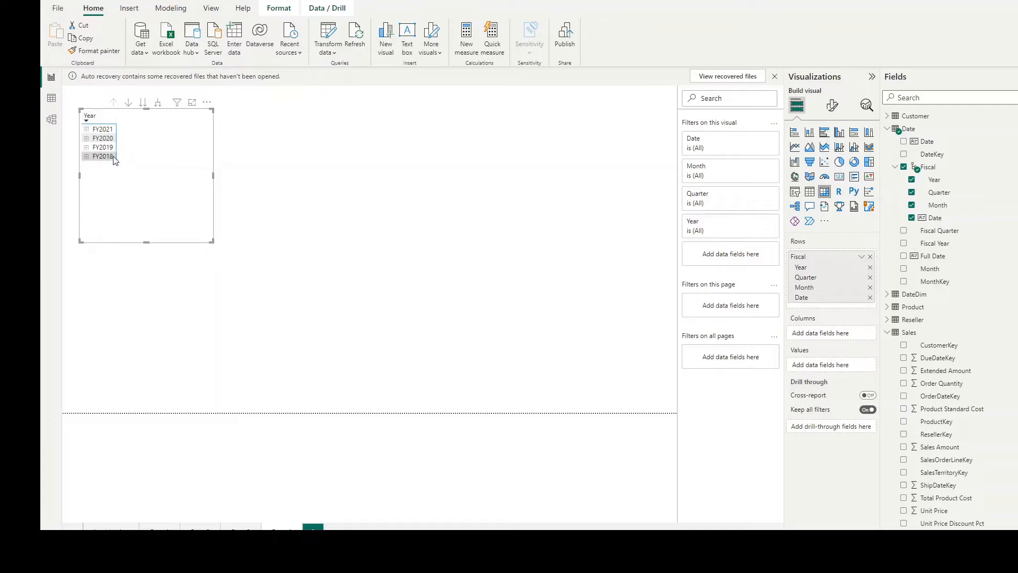
{"action": "left_click", "coordinate": [87, 130]}
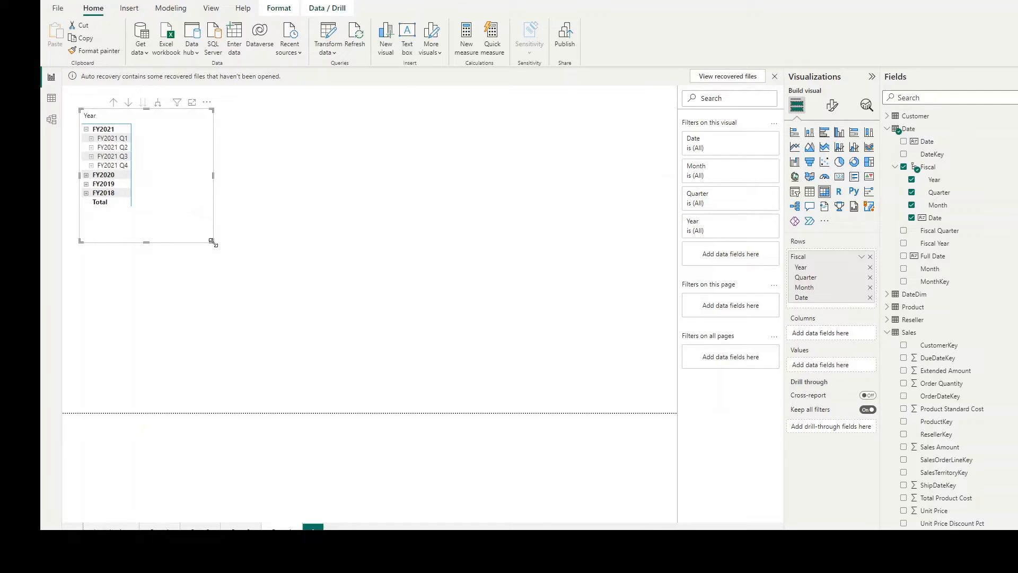
{"action": "left_click_drag", "start_coordinate": [211, 241], "coordinate": [355, 300]}
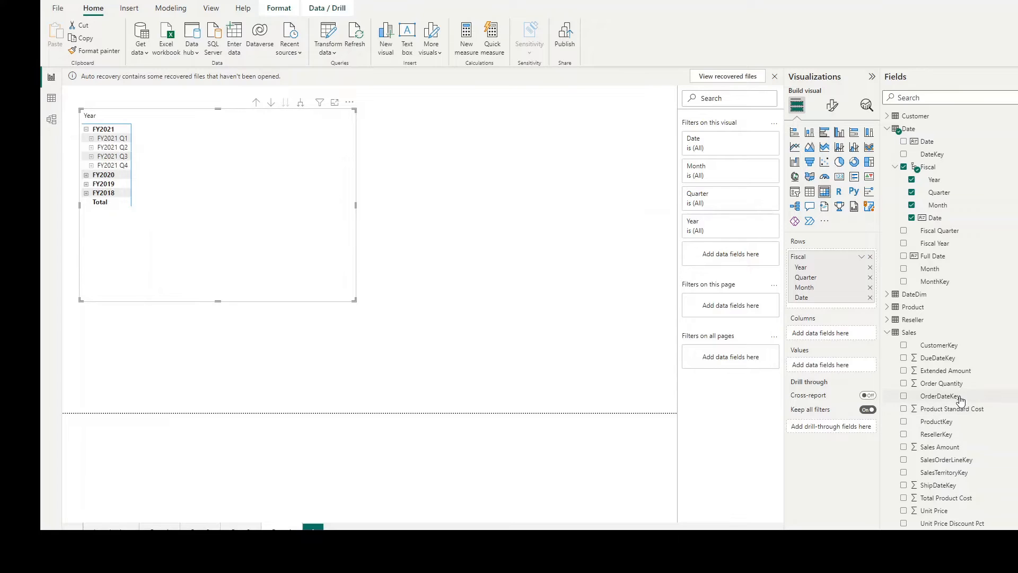
Step: Create a measure in the Sales table with the formula Sales = Sum(Sales[Sales Amount])
{"action": "scroll", "coordinate": [961, 401], "scroll_direction": "down", "scroll_amount": 1}
{"action": "left_click", "coordinate": [917, 314]}
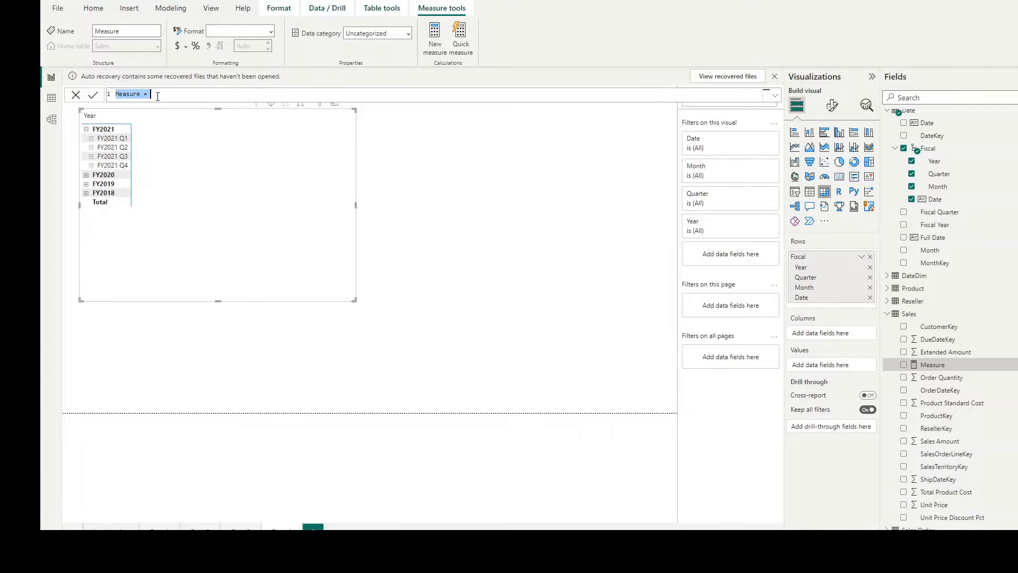
{"action": "type", "text": "Sales = Cal"}
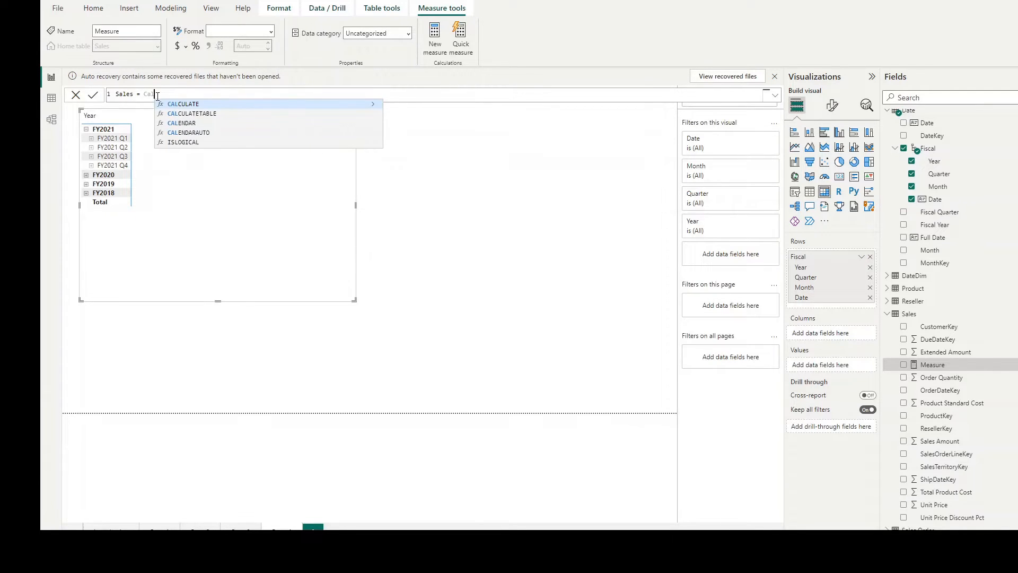
{"action": "key", "text": "BackSpace"}
{"action": "key", "text": "BackSpace"}
{"action": "key", "text": "BackSpace"}
{"action": "type", "text": "Su"}
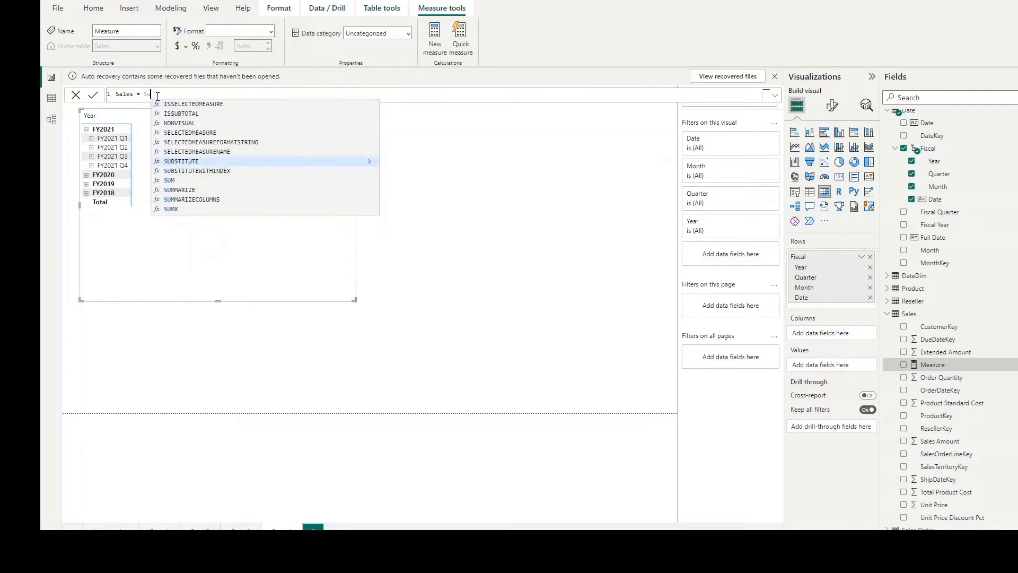
{"action": "type", "text": "m(Sale"}
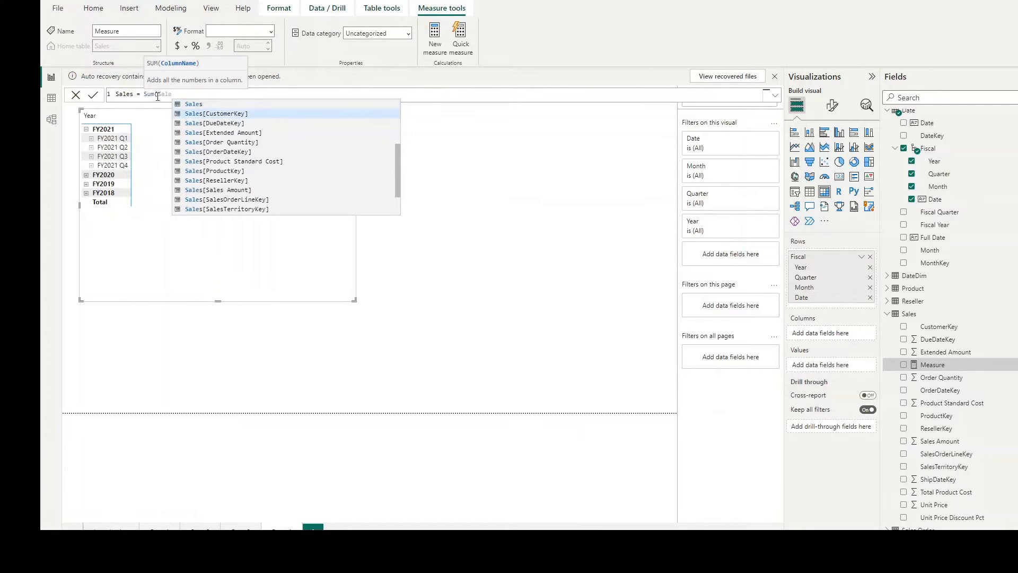
{"action": "key", "text": "Down"}
{"action": "key", "text": "Down"}
{"action": "key", "text": "Down"}
{"action": "key", "text": "Down"}
{"action": "key", "text": "Down"}
{"action": "key", "text": "Down"}
{"action": "key", "text": "Down"}
{"action": "key", "text": "Down"}
{"action": "key", "text": "Tab"}
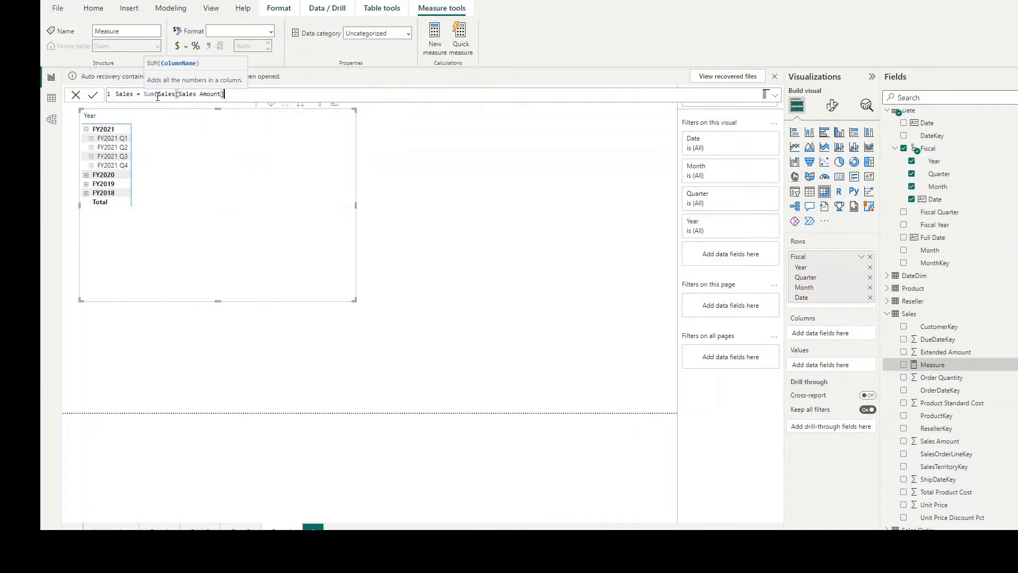
{"action": "type", "text": ")"}
{"action": "key", "text": "Return"}
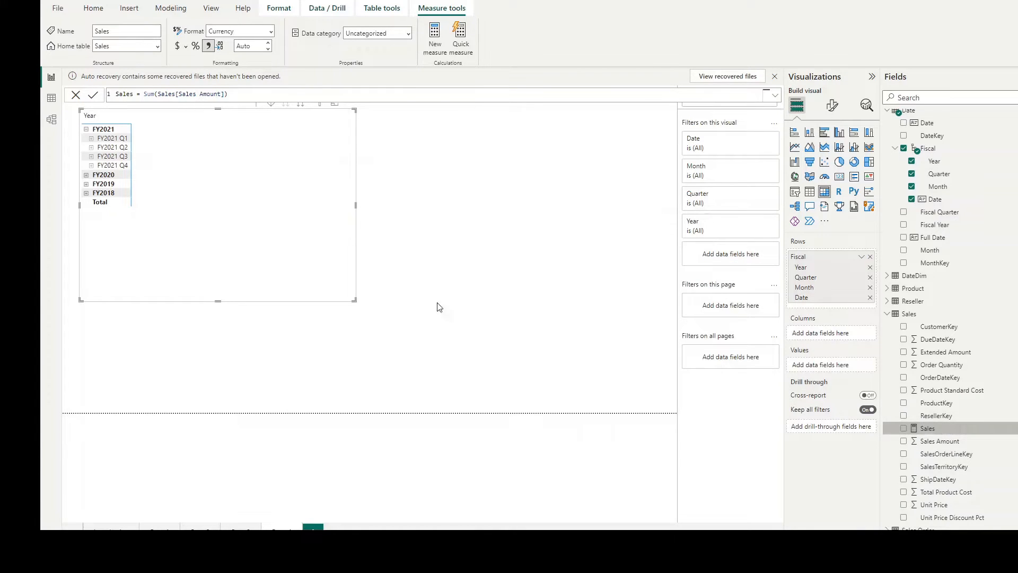
Step: Add the Sales measure to the matrix values and check the FY2020 quarters by expanding and collapsing that year
{"action": "left_click_drag", "start_coordinate": [927, 430], "coordinate": [152, 123]}
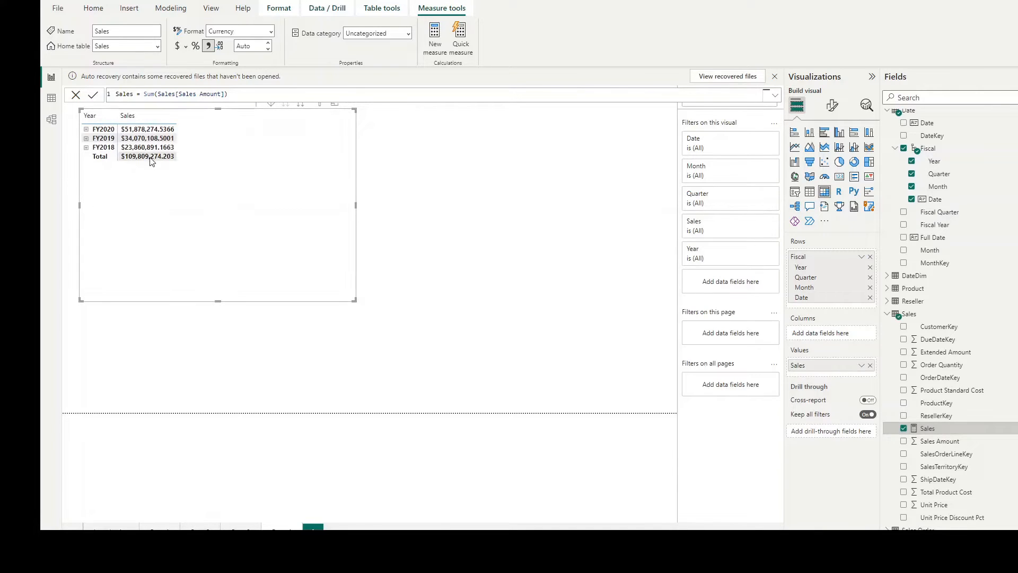
{"action": "left_click", "coordinate": [86, 130]}
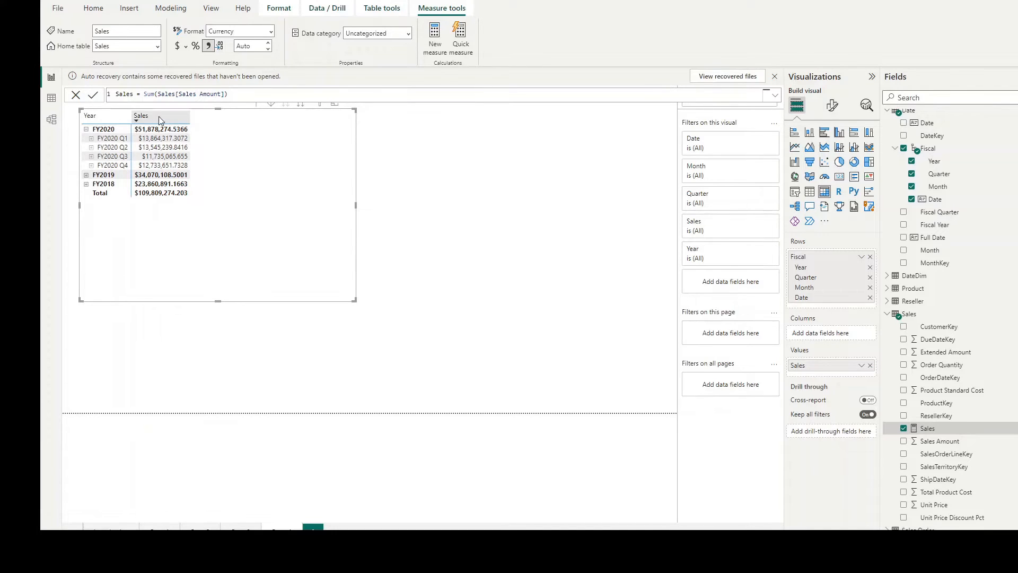
{"action": "left_click", "coordinate": [85, 130]}
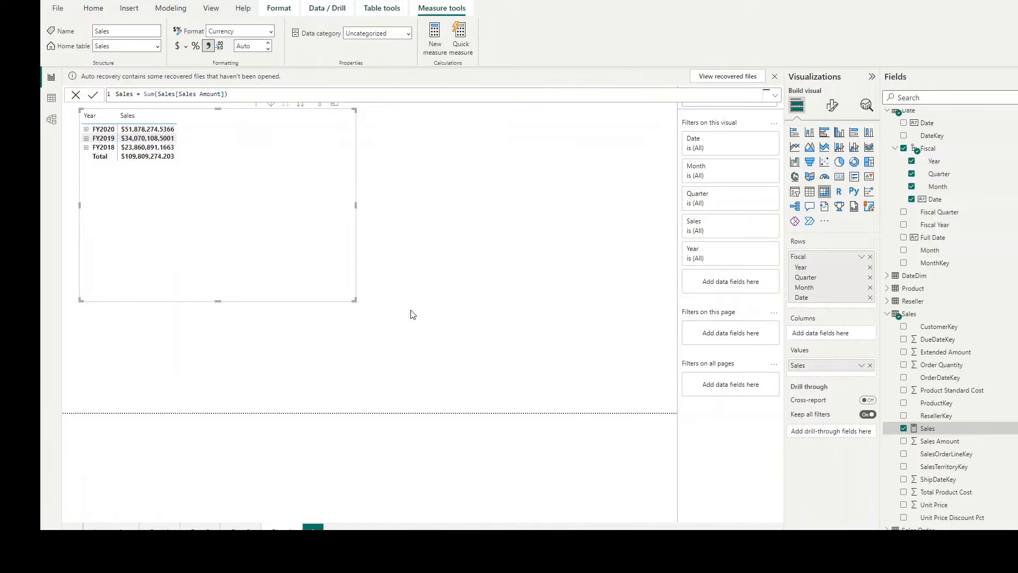
Step: Start a new measure named Sales Prior Year with a CALCULATE function that takes Sales[Sales] as its expression
{"action": "left_click", "coordinate": [441, 35]}
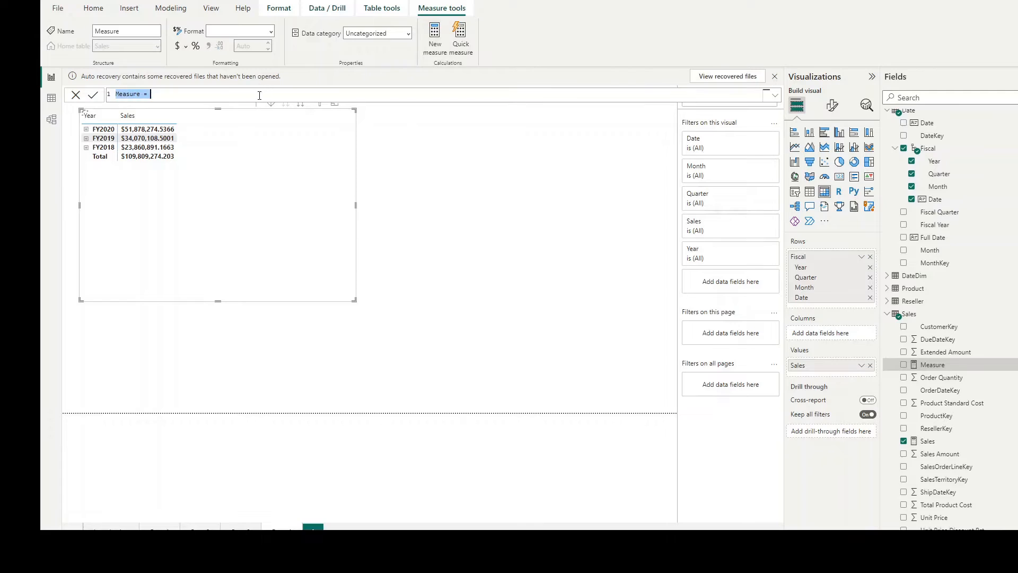
{"action": "type", "text": "Sales P"}
{"action": "type", "text": "rior Year"}
{"action": "type", "text": " =- "}
{"action": "type", "text": "CAL"}
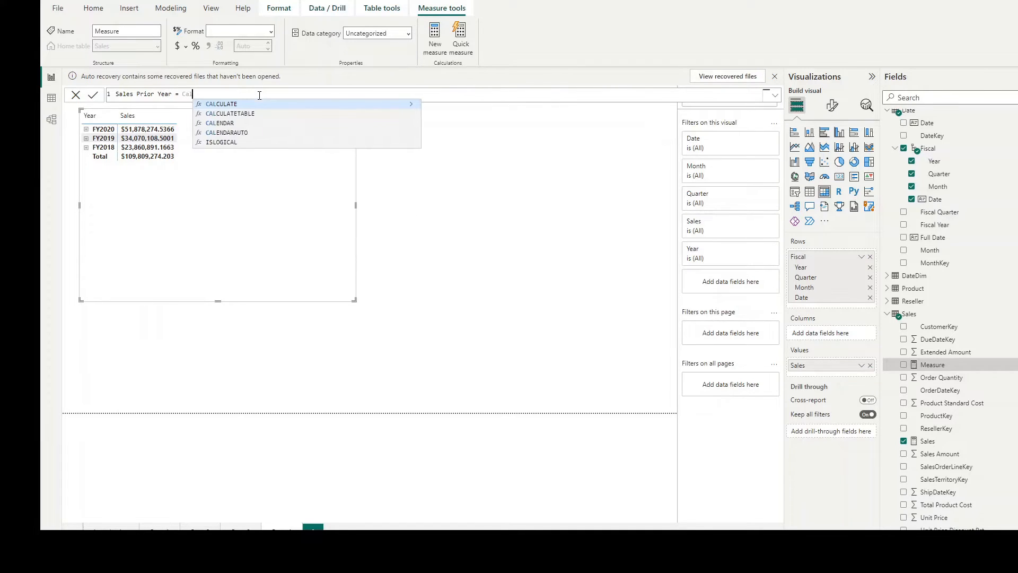
{"action": "key", "text": "Tab"}
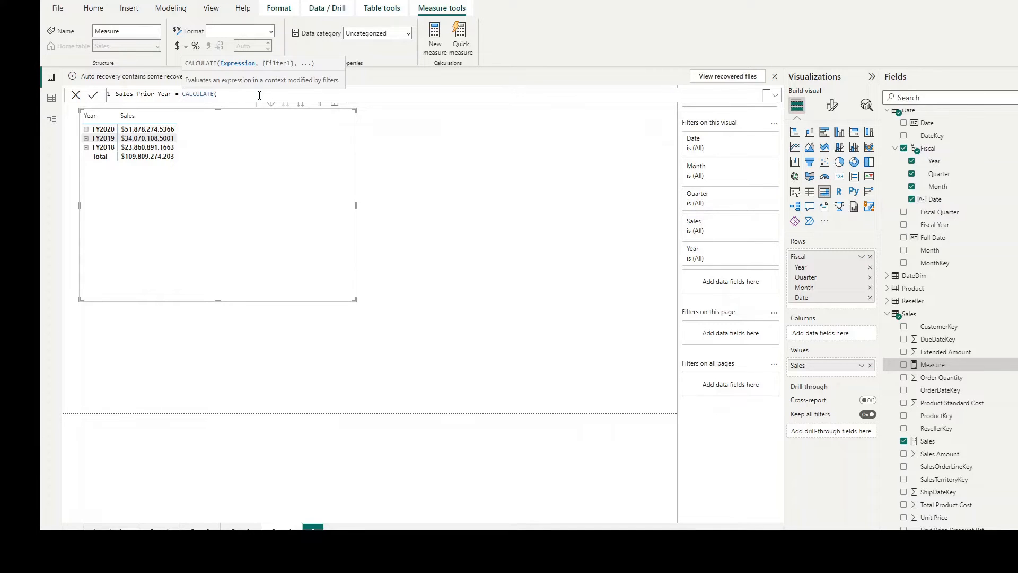
{"action": "type", "text": "Sal"}
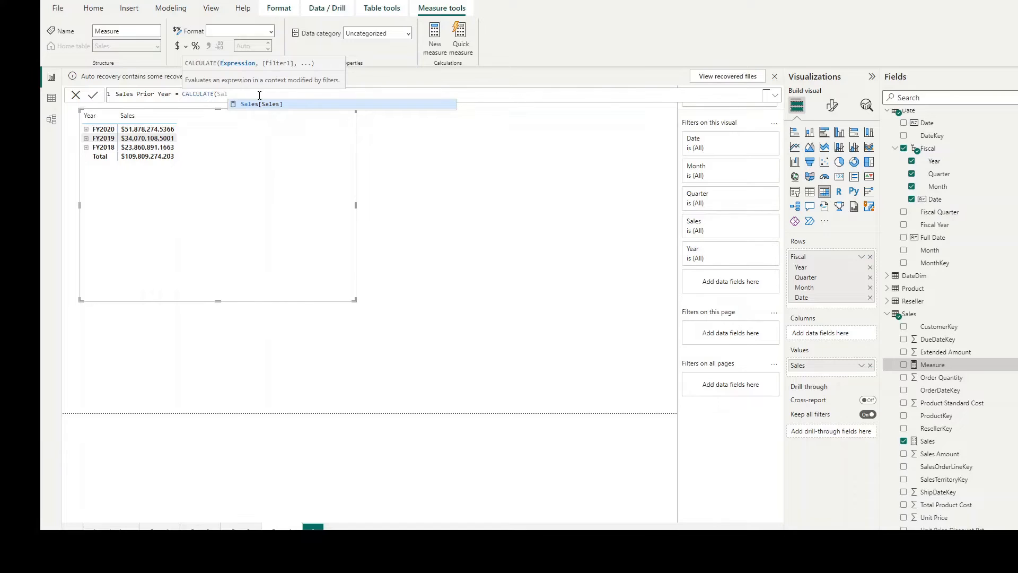
{"action": "key", "text": "Tab"}
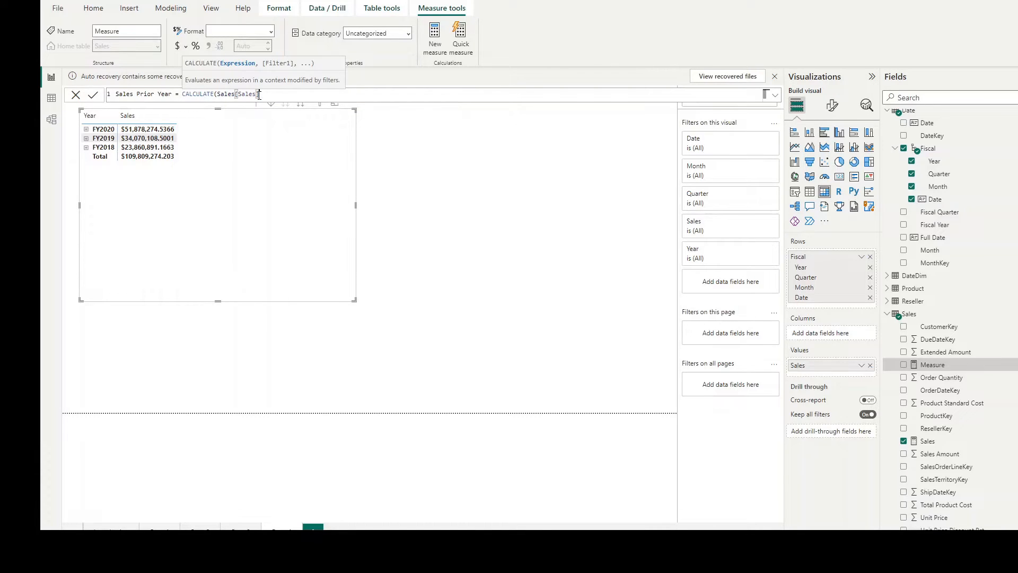
{"action": "type", "text": ", "}
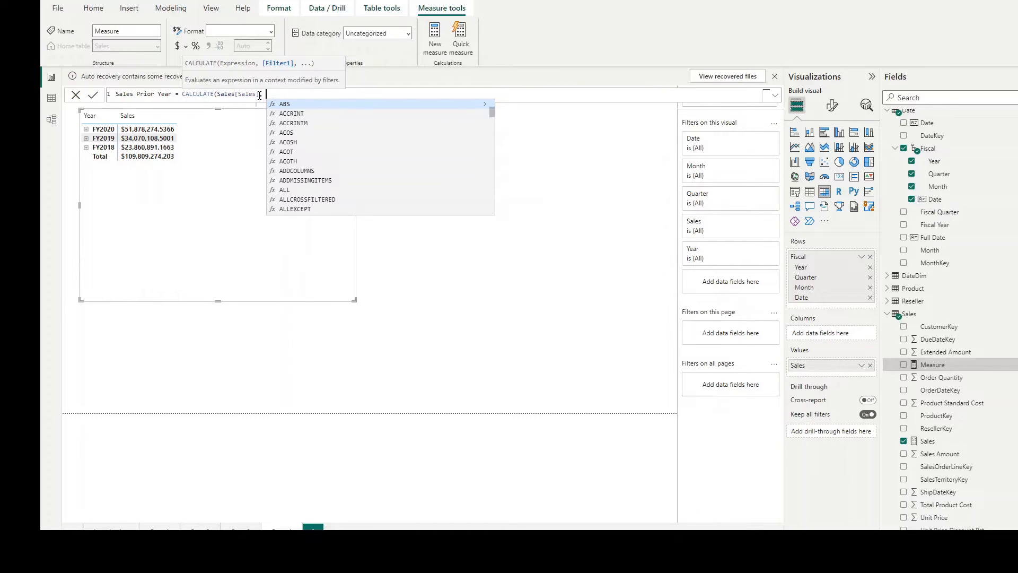
{"action": "type", "text": "S"}
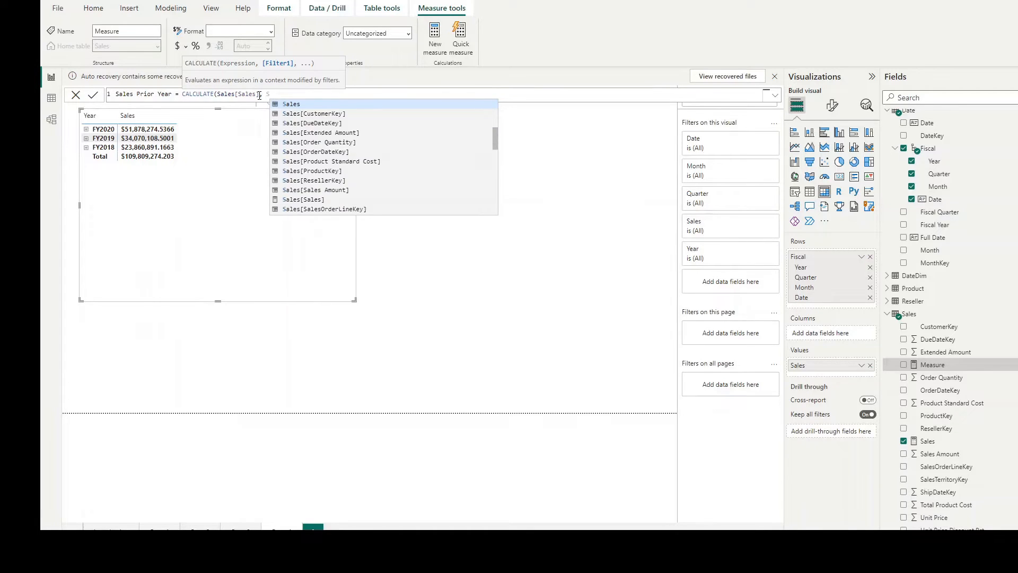
{"action": "type", "text": "ame"}
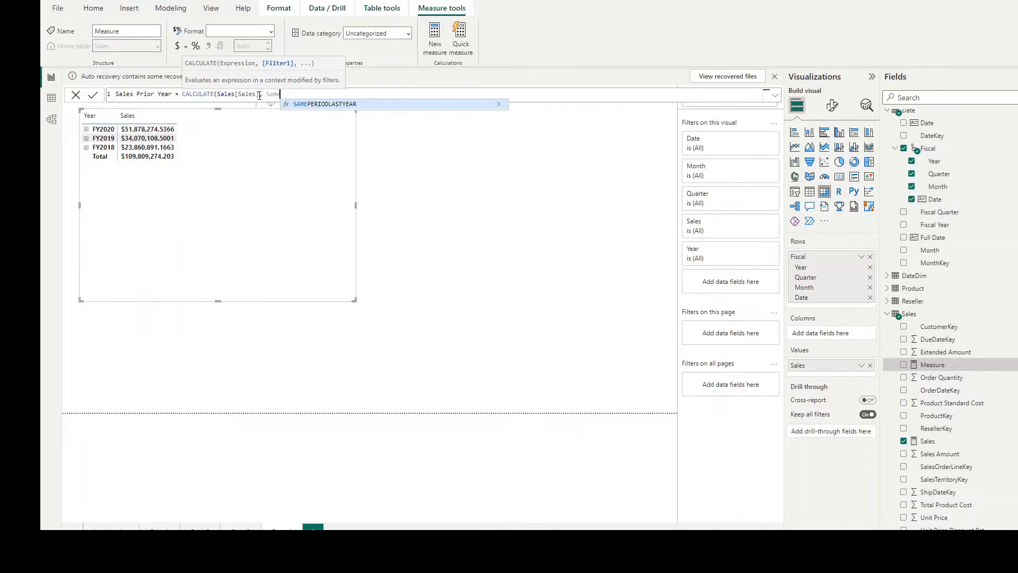
Step: Complete the Sales Prior Year measure with SAMEPERIODLASTYEAR('Date'[Date]) as the CALCULATE filter and commit the formula
{"action": "key", "text": "Tab"}
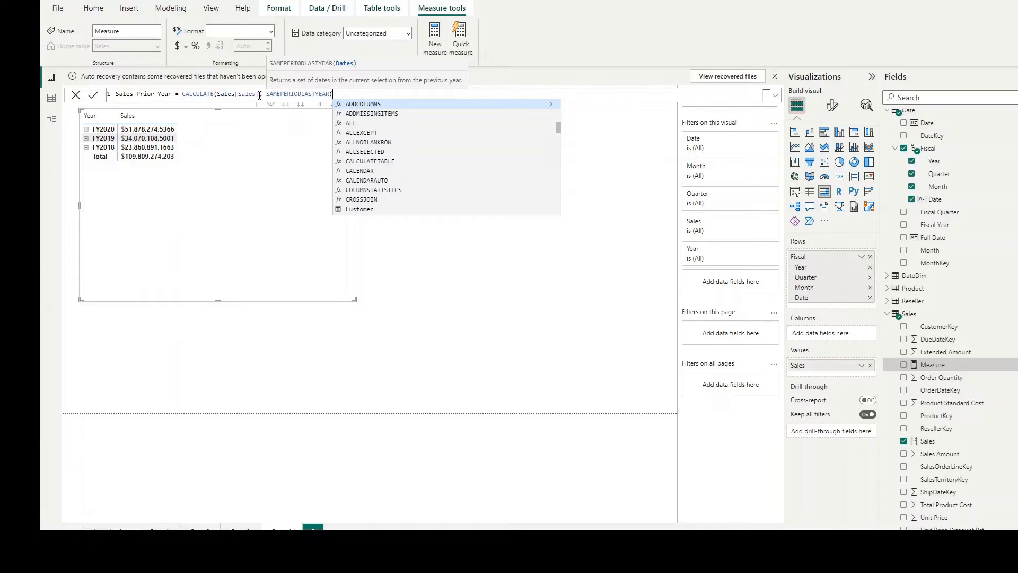
{"action": "type", "text": "Dae"}
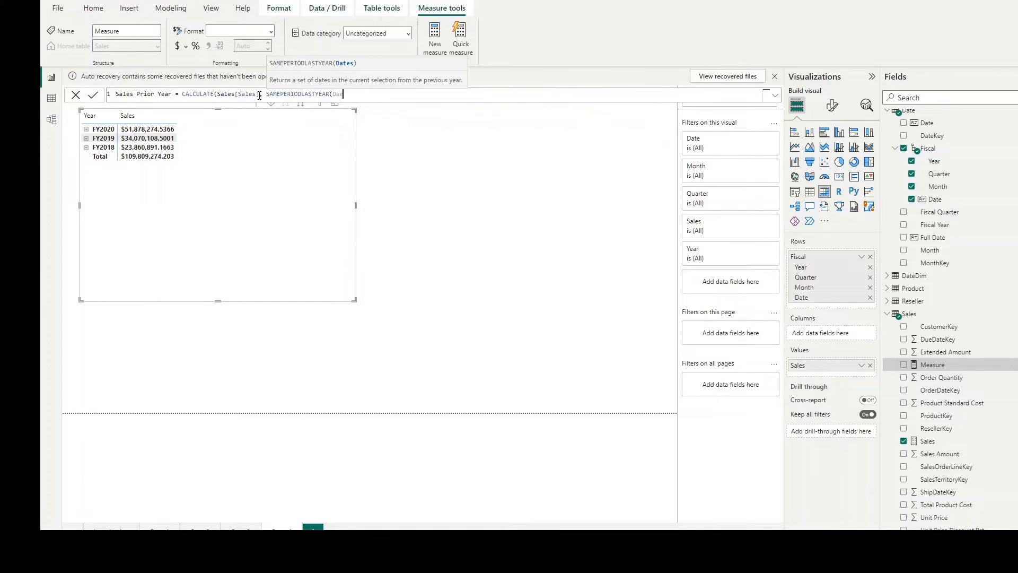
{"action": "key", "text": "BackSpace"}
{"action": "type", "text": "d"}
{"action": "key", "text": "BackSpace"}
{"action": "key", "text": "BackSpace"}
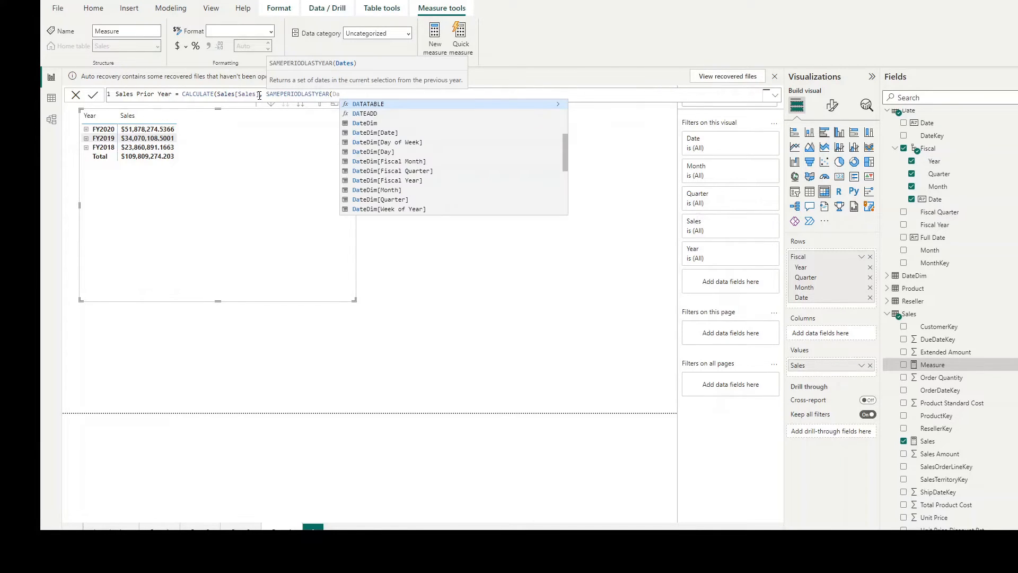
{"action": "type", "text": "te"}
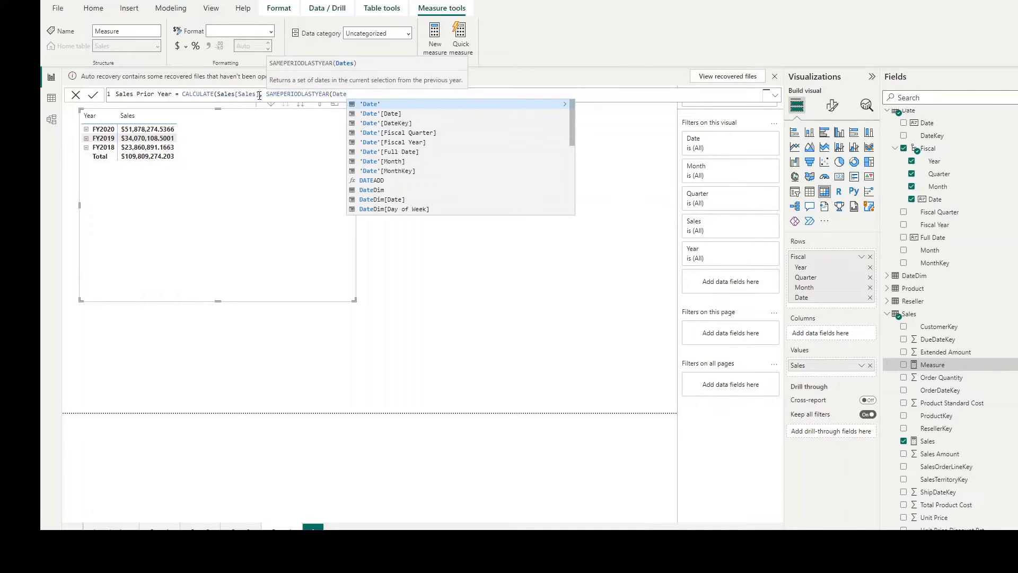
{"action": "key", "text": "Down"}
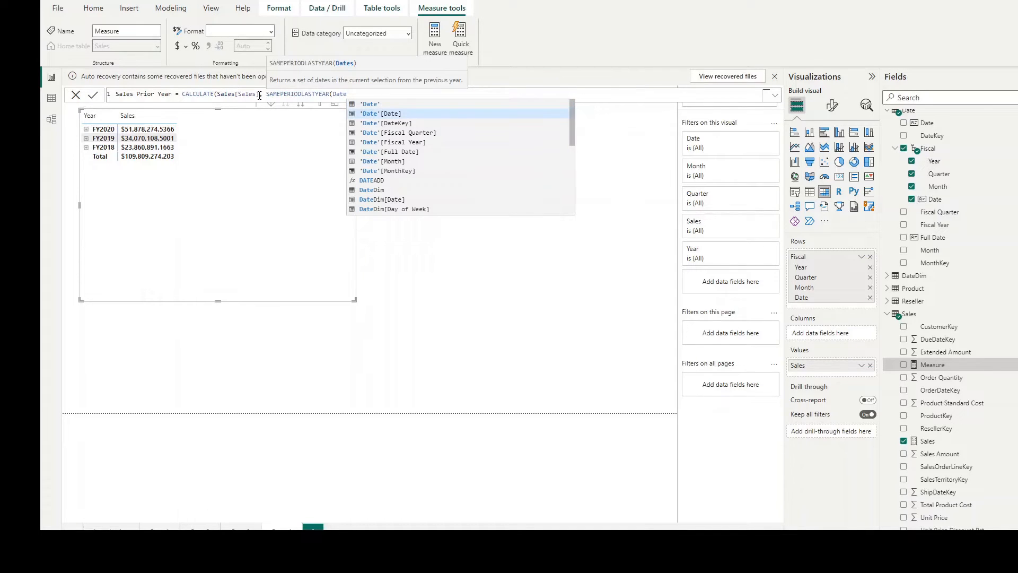
{"action": "key", "text": "Tab"}
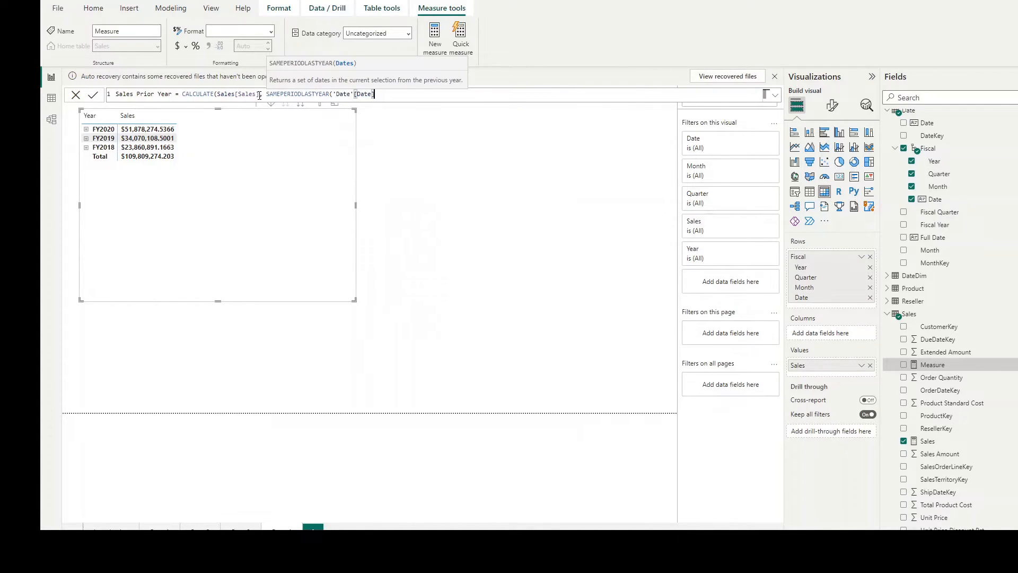
{"action": "type", "text": "))"}
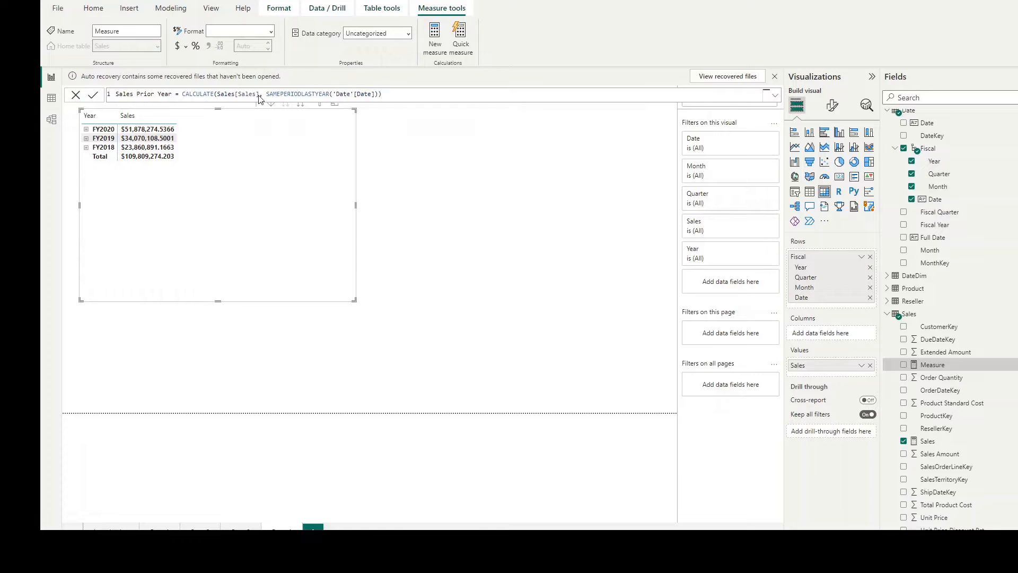
{"action": "key", "text": "Return"}
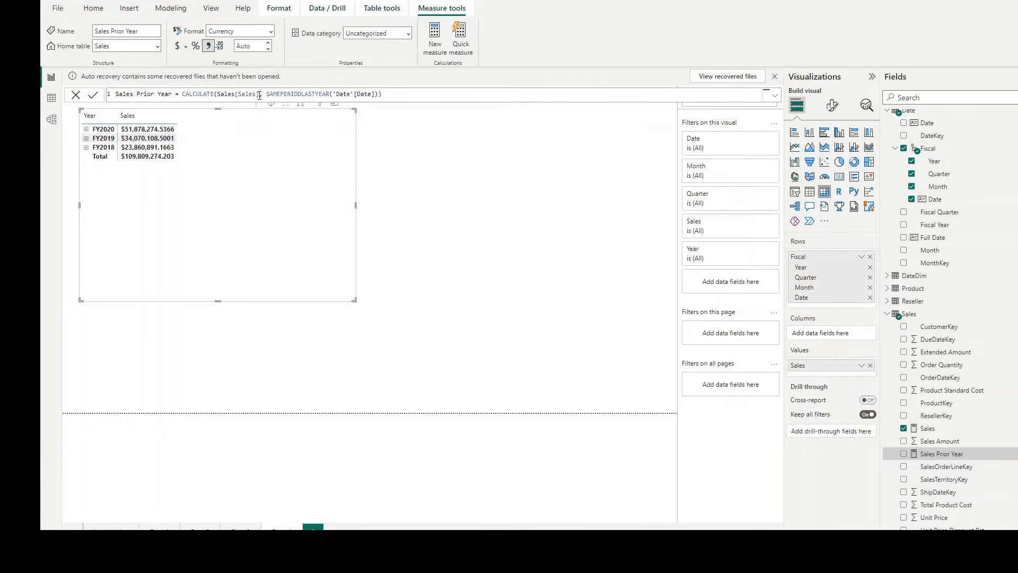
Step: Add the Sales Prior Year measure to the matrix values and collapse FY2021
{"action": "left_click_drag", "start_coordinate": [942, 457], "coordinate": [205, 118]}
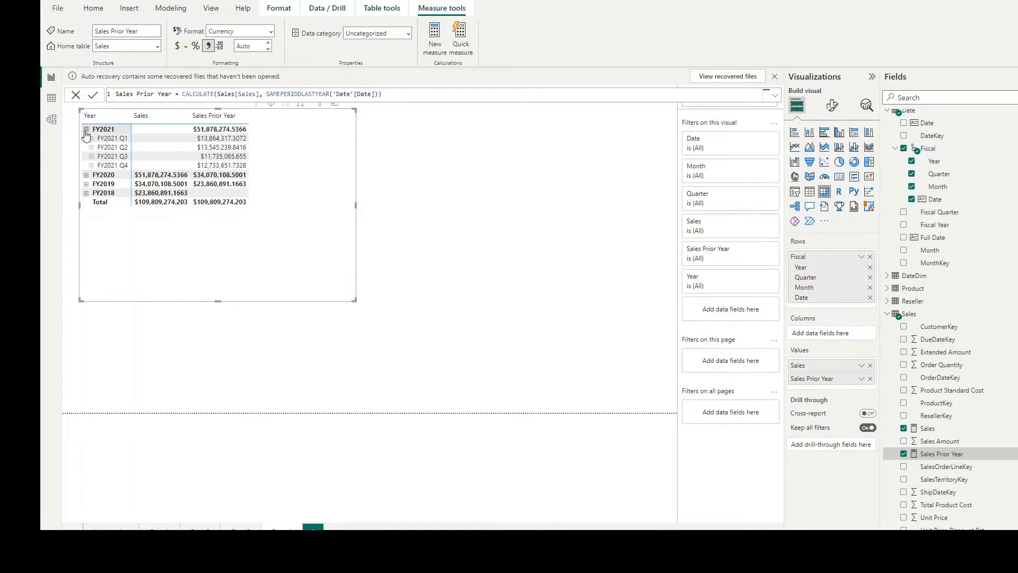
{"action": "left_click", "coordinate": [86, 132]}
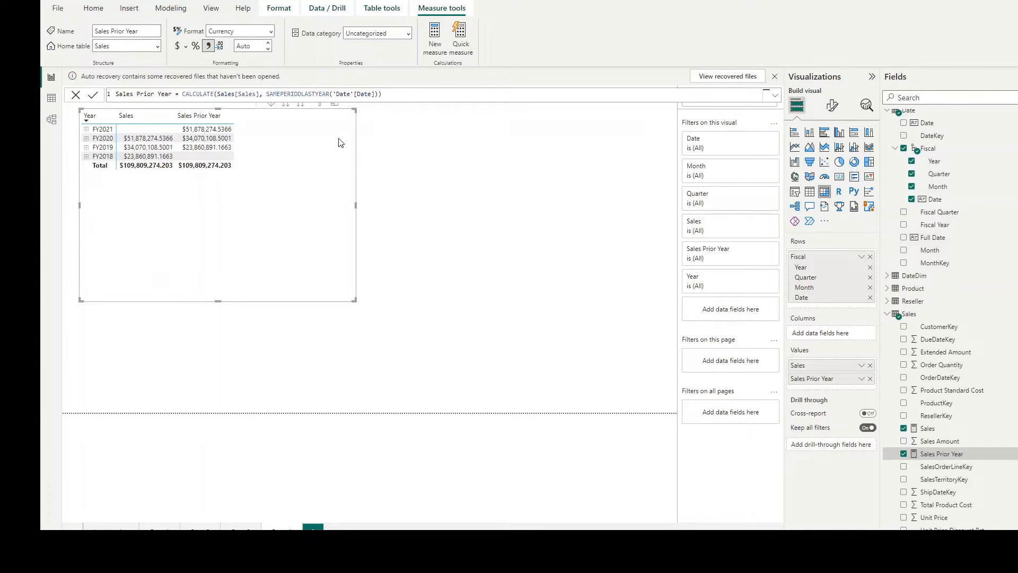
Step: Create a Sales table measure with the formula Sales YoY % = DIVIDE(Sales[Sales], Sales[Sales Prior Year])
{"action": "left_click", "coordinate": [435, 43]}
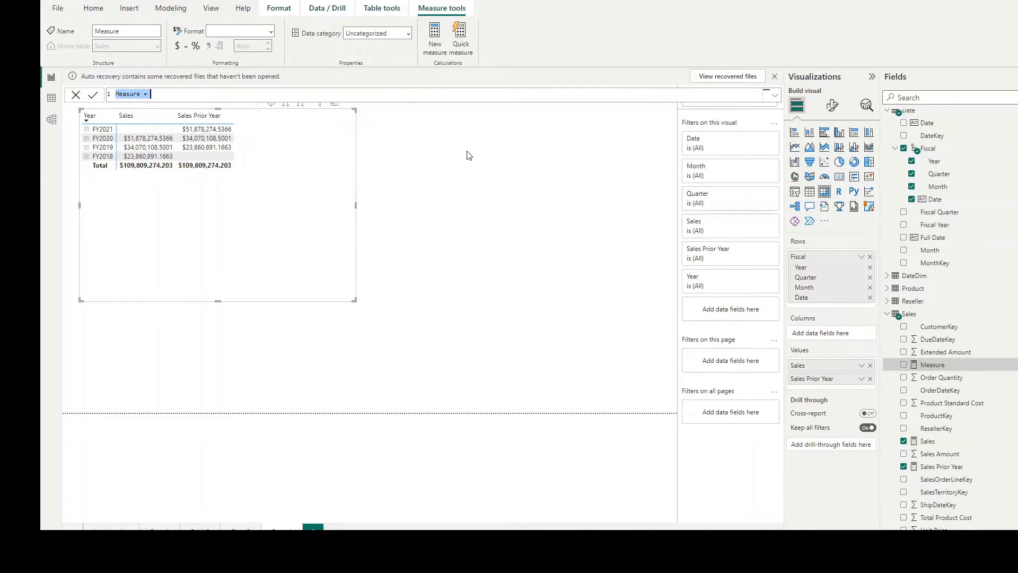
{"action": "type", "text": "Sales YoY % = Divc"}
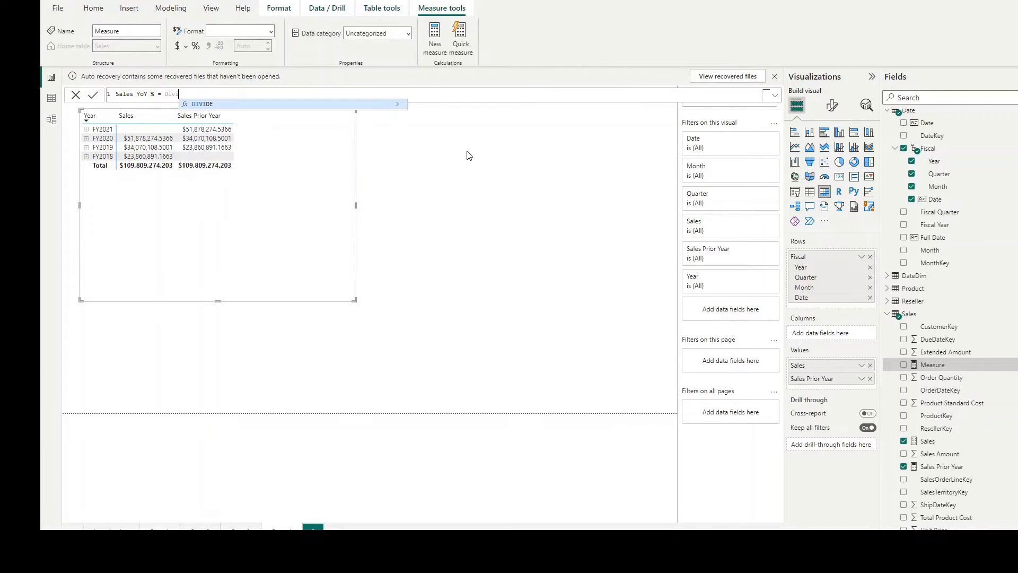
{"action": "key", "text": "Tab"}
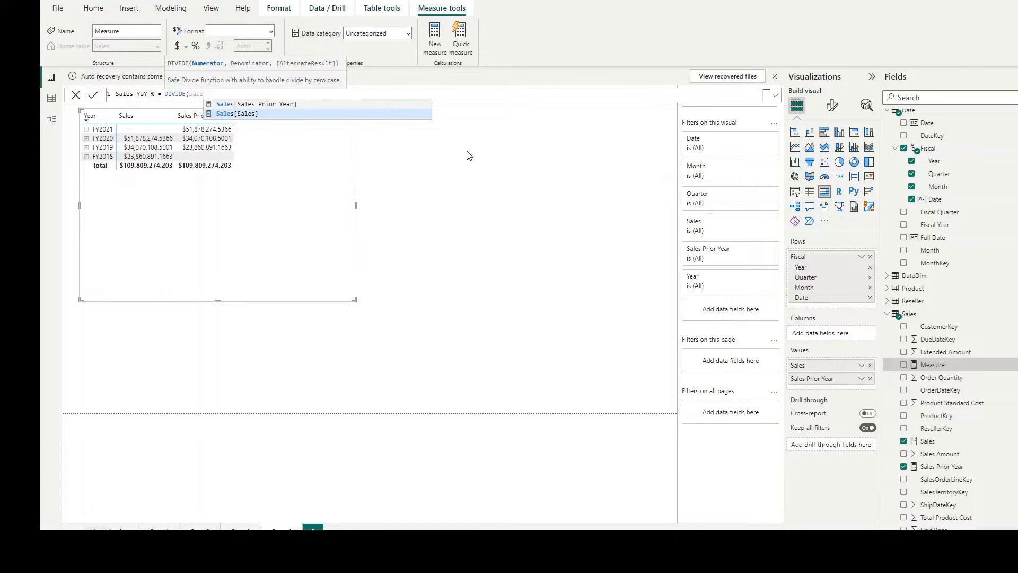
{"action": "key", "text": "Tab"}
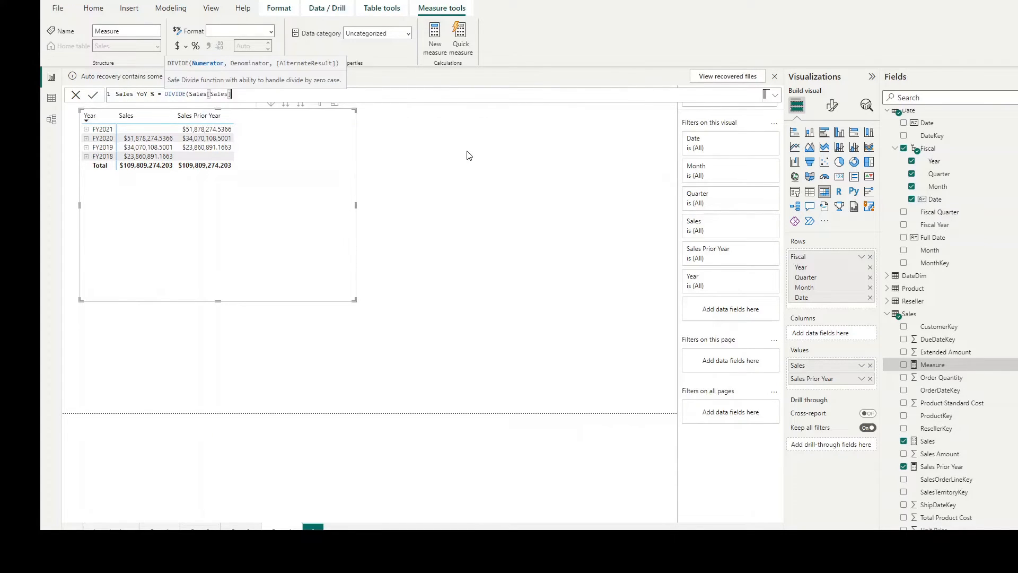
{"action": "type", "text": ", sale"}
{"action": "key", "text": "Up"}
{"action": "key", "text": "Tab"}
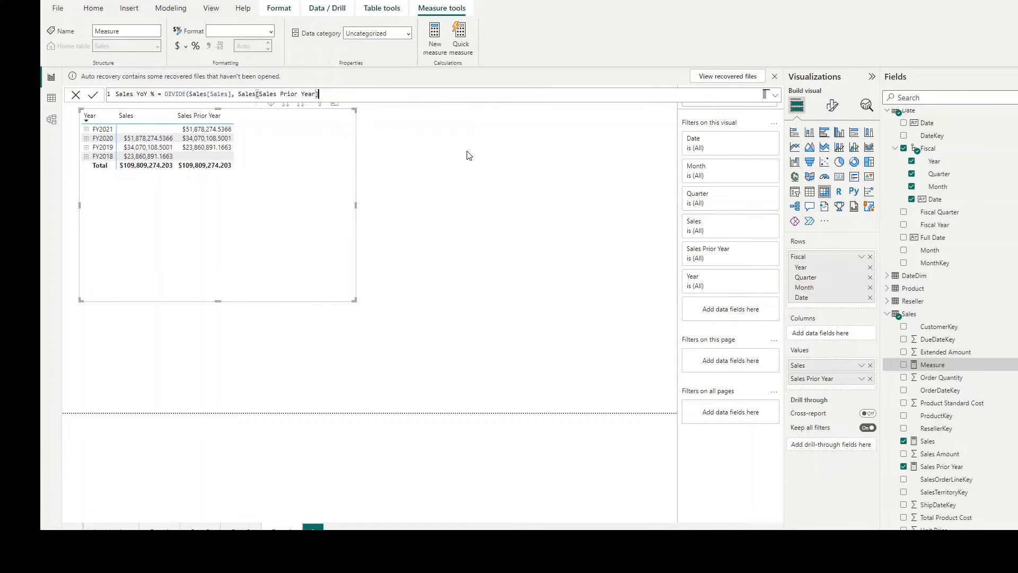
{"action": "type", "text": ")"}
{"action": "key", "text": "Return"}
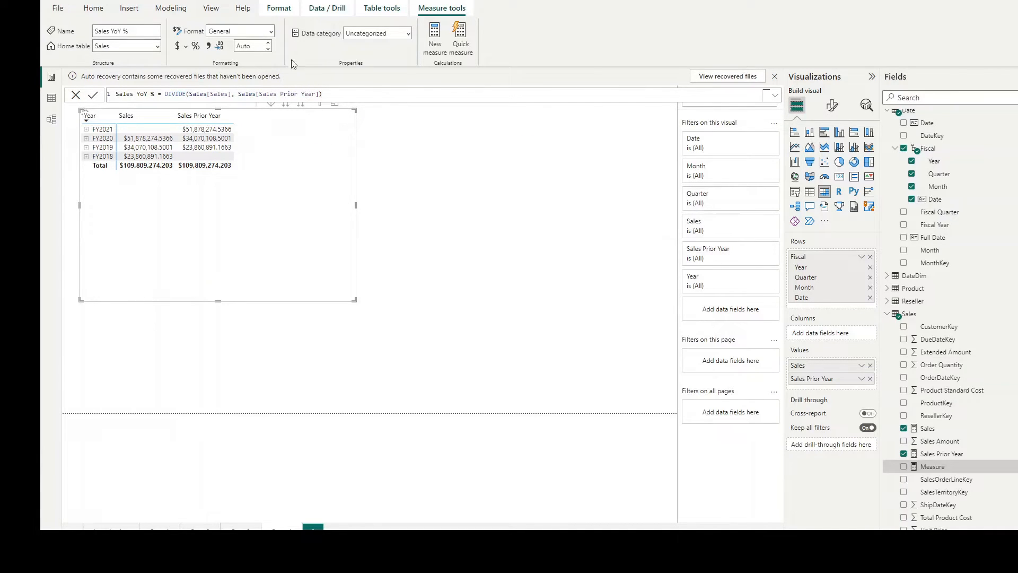
Step: Format the Sales YoY % measure as Percentage and add it to the matrix values
{"action": "left_click", "coordinate": [270, 32]}
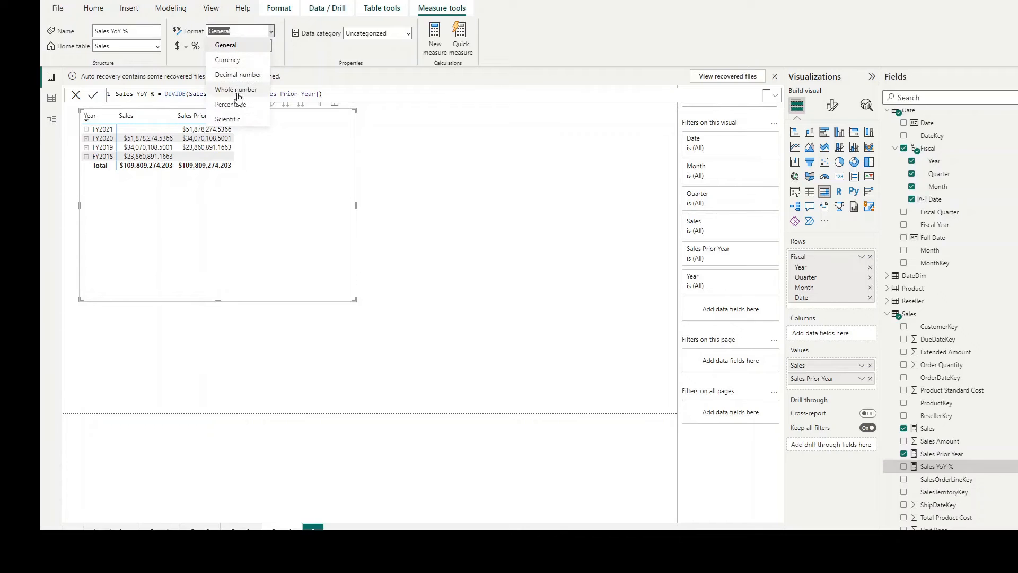
{"action": "left_click", "coordinate": [235, 100]}
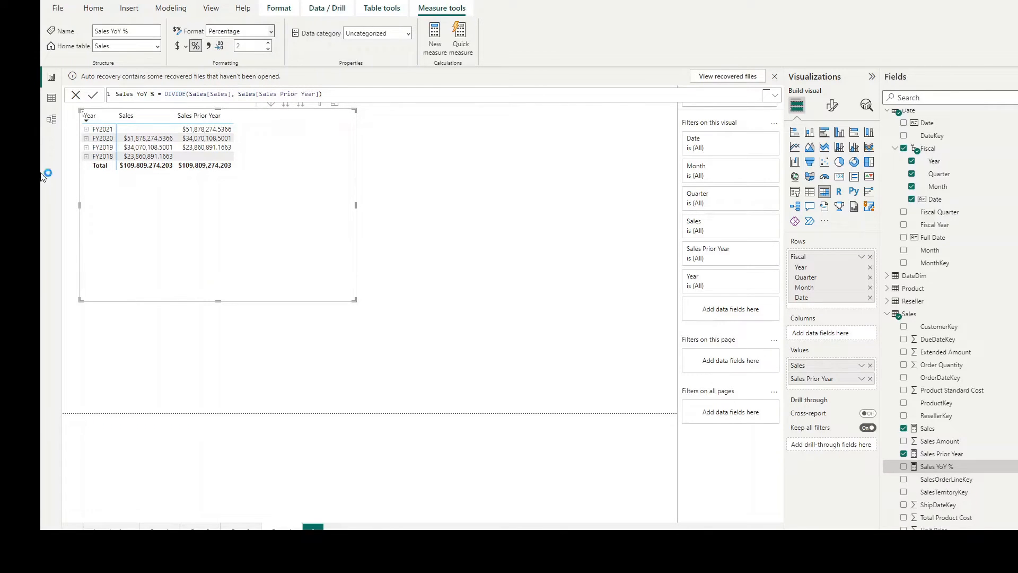
{"action": "left_click_drag", "start_coordinate": [946, 468], "coordinate": [271, 144]}
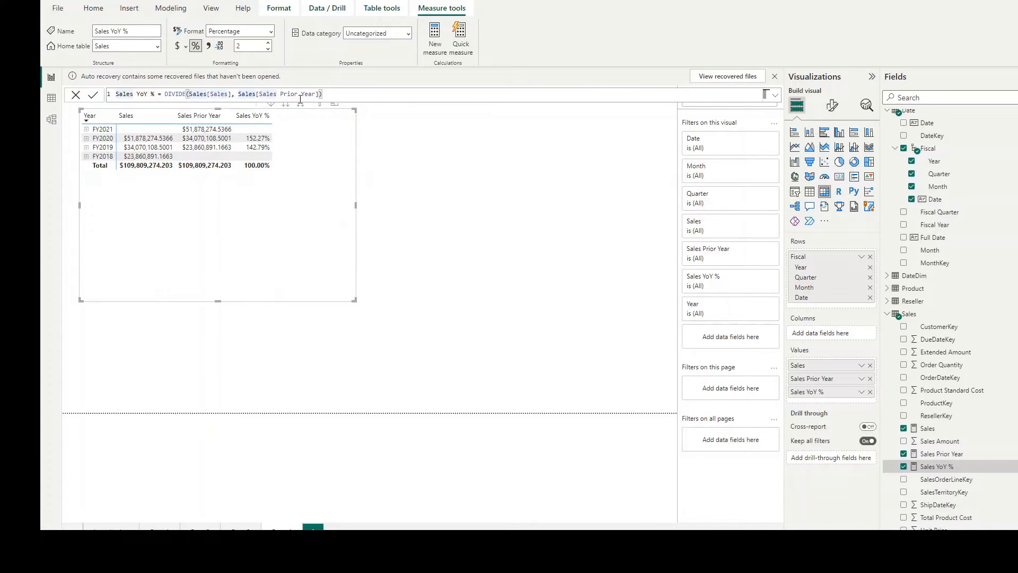
Step: Examine the Sales[Sales Prior Year] denominator in the Sales YoY % formula
{"action": "key", "text": "Right"}
{"action": "key", "text": "Right"}
{"action": "key", "text": "Right"}
{"action": "key", "text": "Right"}
{"action": "key", "text": "Right"}
{"action": "key", "text": "Right"}
{"action": "key", "text": "Right"}
{"action": "key", "text": "Right"}
{"action": "key", "text": "shift+Right"}
{"action": "key", "text": "shift+Right"}
{"action": "key", "text": "shift+Right"}
{"action": "key", "text": "shift+Right"}
{"action": "key", "text": "shift+Right"}
{"action": "key", "text": "shift+Right"}
{"action": "key", "text": "shift+Right"}
{"action": "key", "text": "shift+Right"}
{"action": "key", "text": "shift+Right"}
{"action": "key", "text": "shift+Right"}
{"action": "key", "text": "shift+Right"}
{"action": "key", "text": "shift+Right"}
{"action": "key", "text": "shift+Right"}
{"action": "key", "text": "shift+Right"}
{"action": "key", "text": "shift+Right"}
{"action": "key", "text": "shift+Right"}
{"action": "key", "text": "shift+Right"}
{"action": "key", "text": "shift+Right"}
{"action": "key", "text": "shift+Right"}
{"action": "key", "text": "shift+Right"}
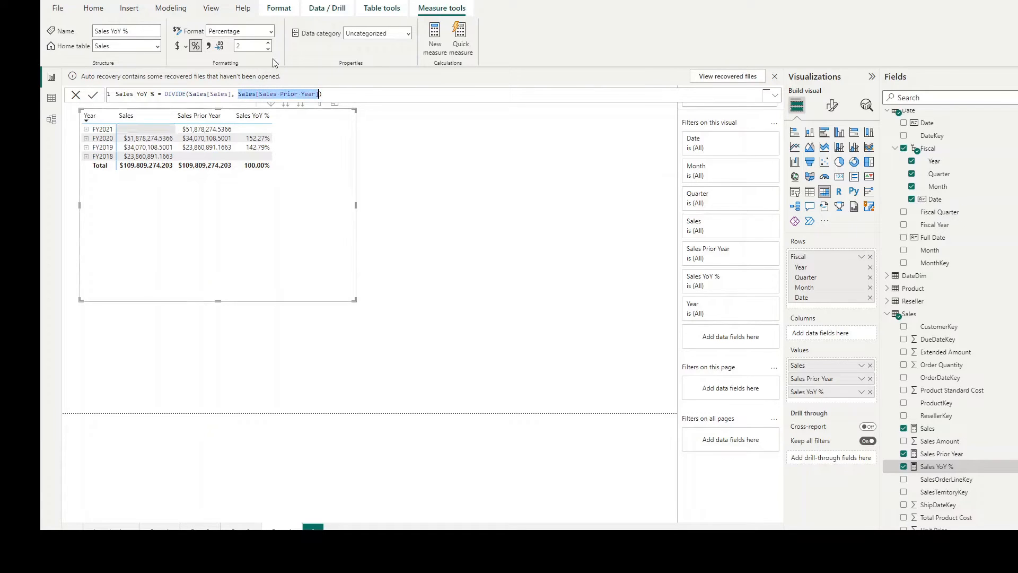
Step: Create a Sales table measure with the formula Sales YoY Chg = Sales[Sales] - Sales[Sales Prior Year]
{"action": "left_click", "coordinate": [419, 145]}
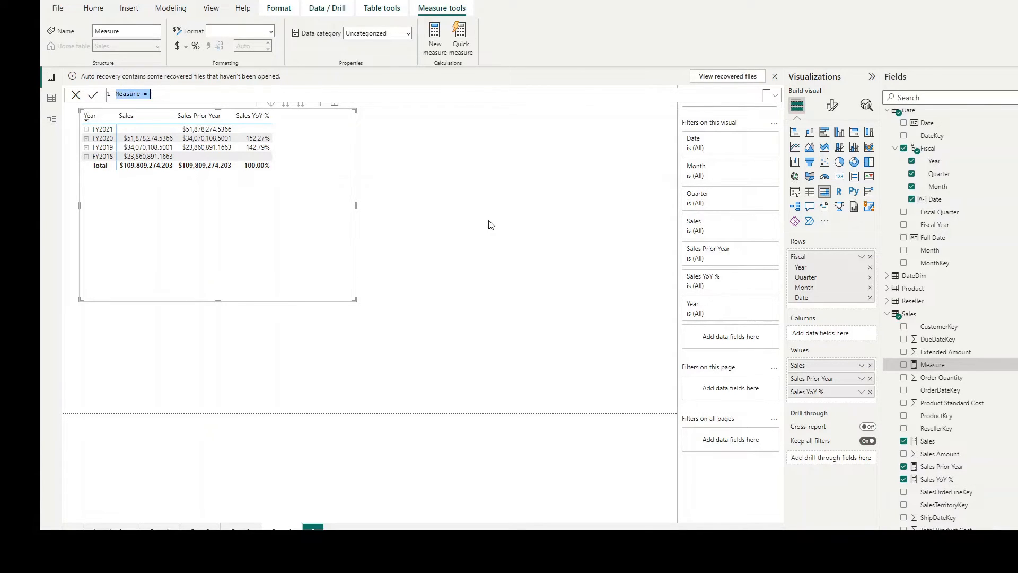
{"action": "type", "text": "Sales Y"}
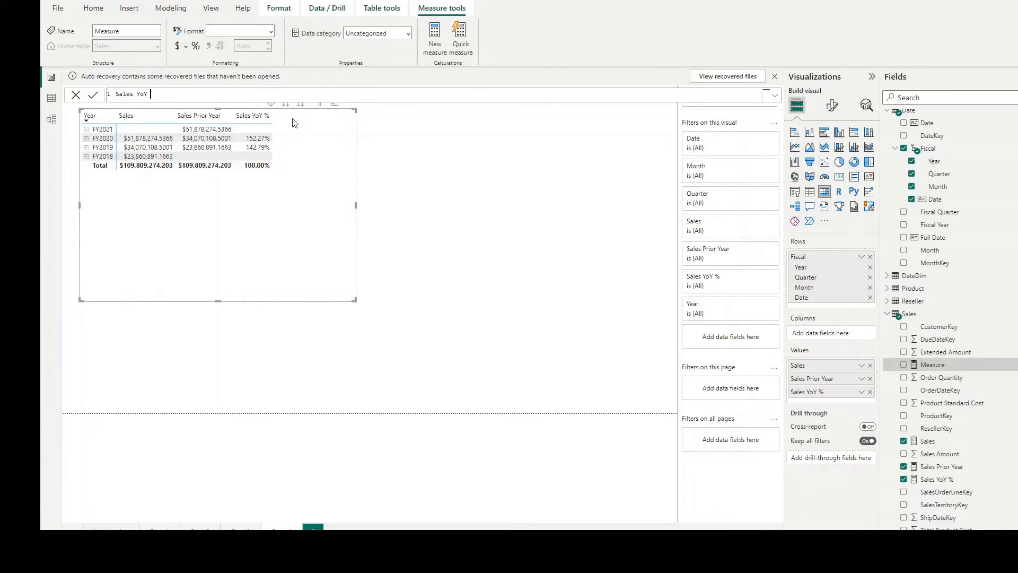
{"action": "type", "text": "oY"}
{"action": "type", "text": " Char"}
{"action": "key", "text": "BackSpace"}
{"action": "key", "text": "BackSpace"}
{"action": "type", "text": "g = Sa"}
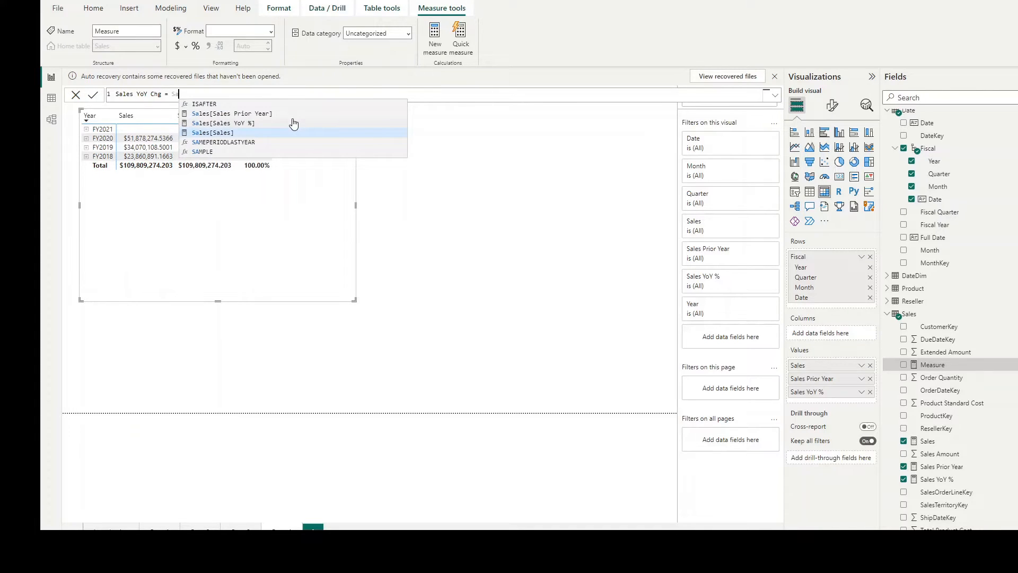
{"action": "key", "text": "Tab"}
{"action": "type", "text": "- "}
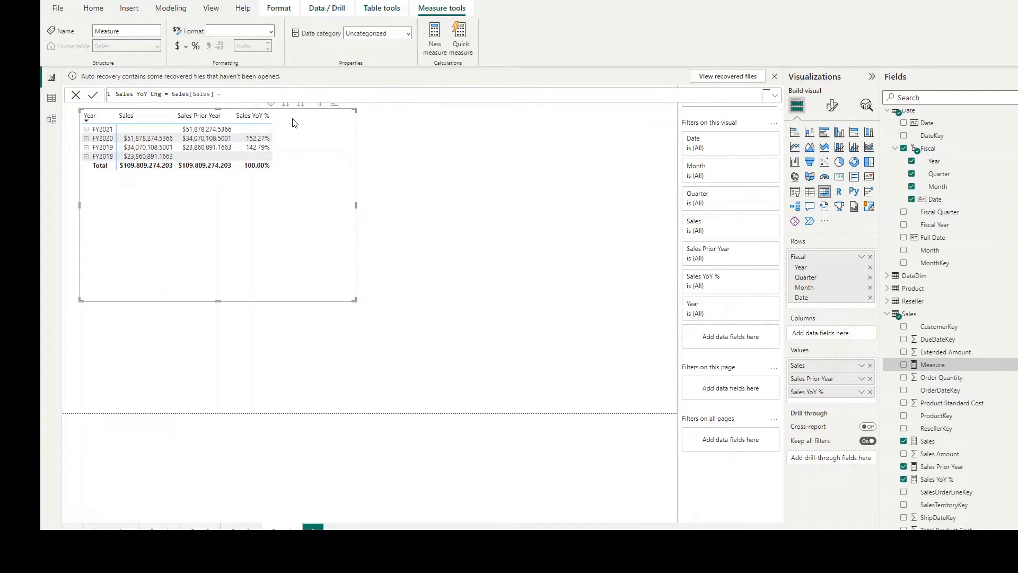
{"action": "type", "text": "Sale"}
{"action": "key", "text": "Up"}
{"action": "key", "text": "Up"}
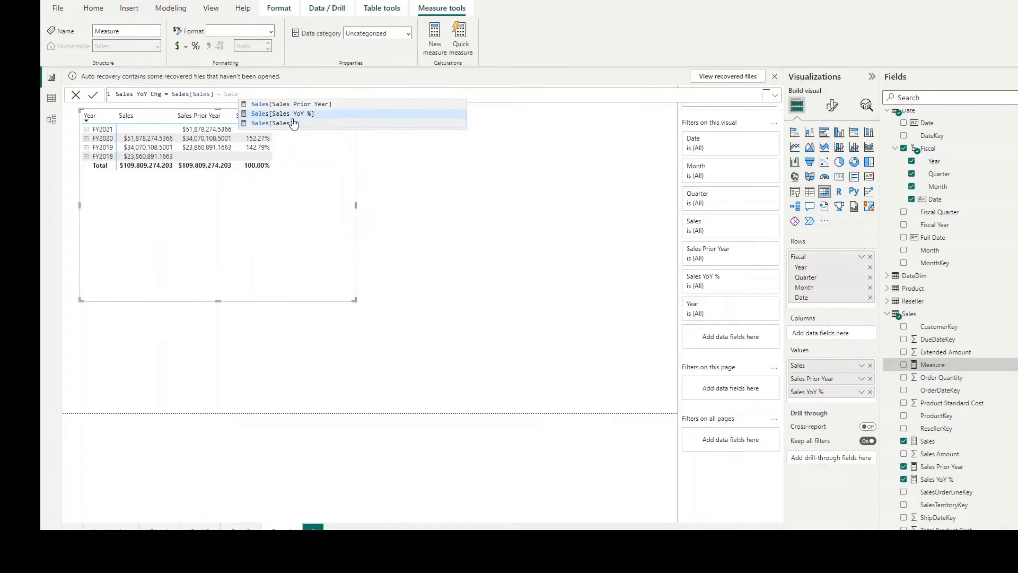
{"action": "key", "text": "Tab"}
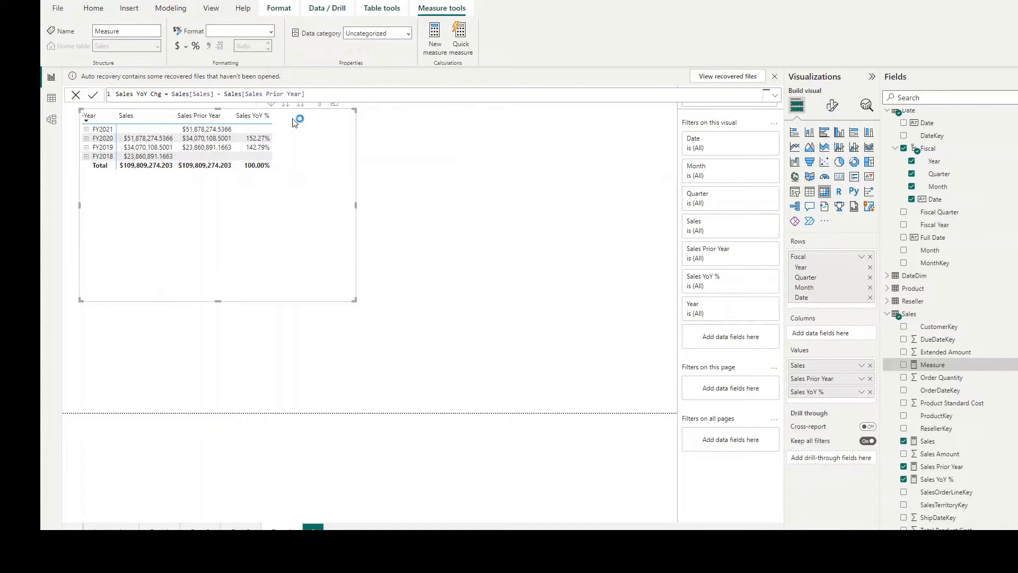
{"action": "key", "text": "Return"}
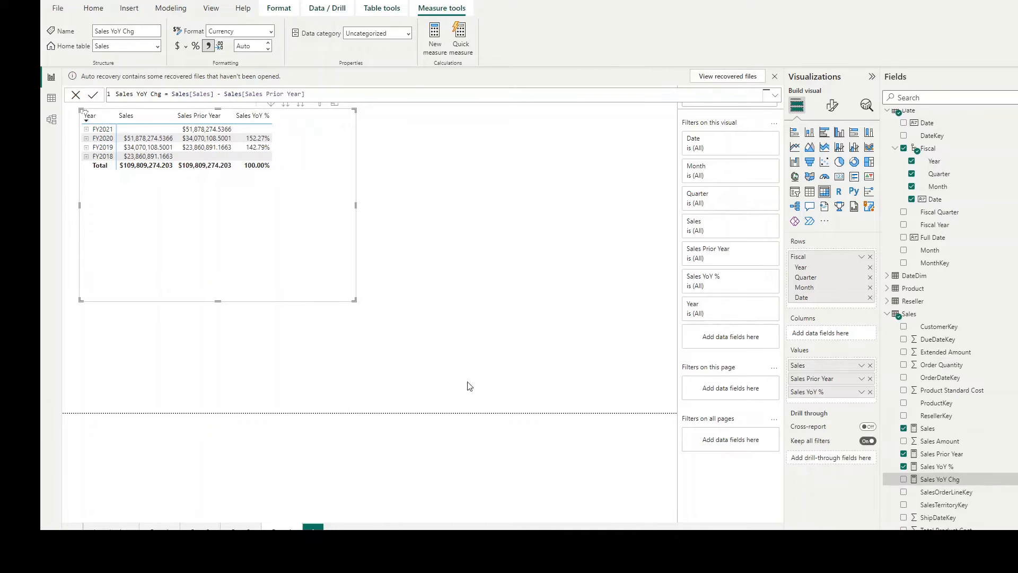
Step: Replace the numerator of the Sales YoY % measure with Sales[Sales YoY Chg] and expand FY2020 to its quarters in the matrix
{"action": "left_click", "coordinate": [937, 466]}
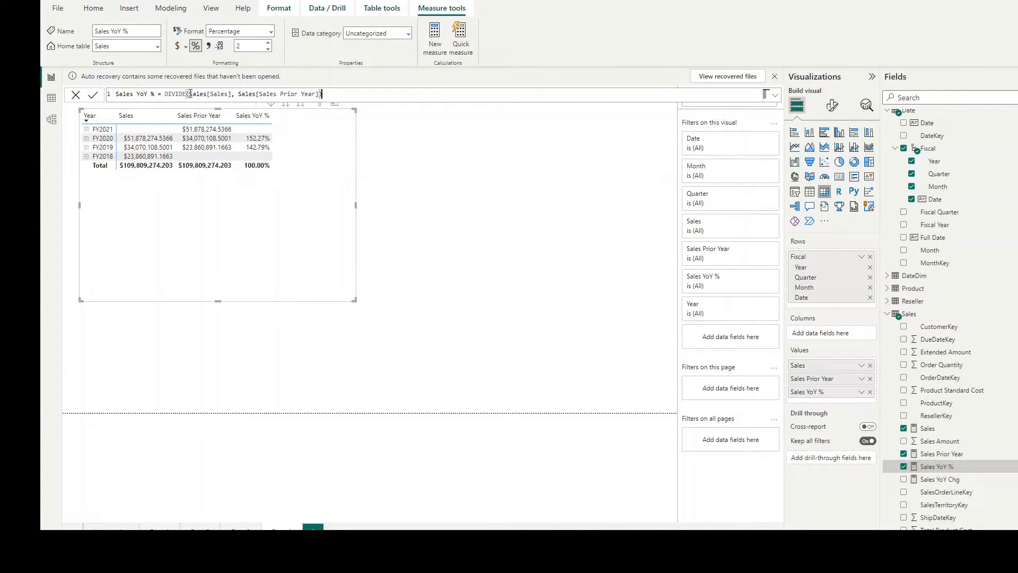
{"action": "left_click_drag", "start_coordinate": [188, 94], "coordinate": [231, 94]}
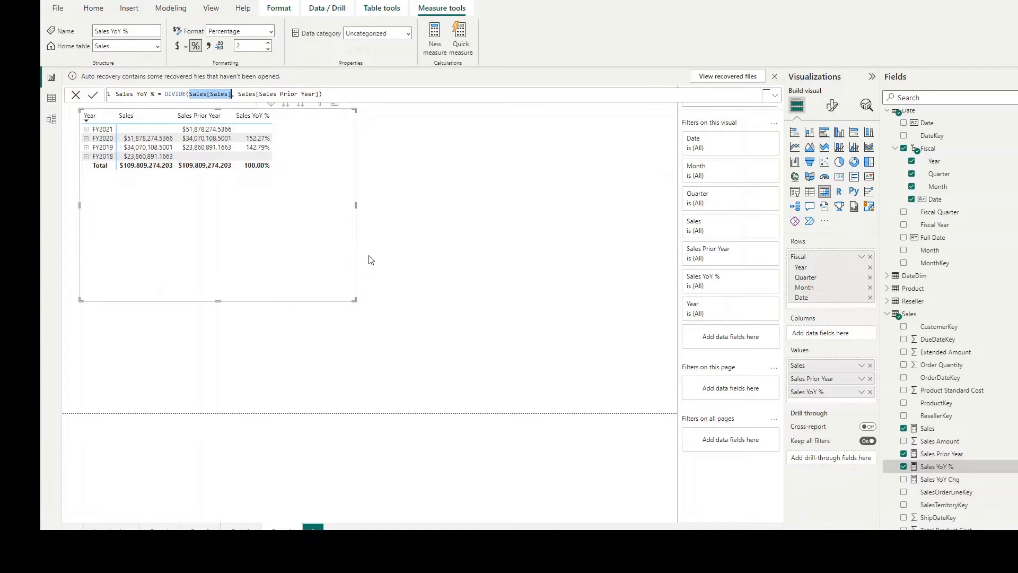
{"action": "type", "text": "Sa"}
{"action": "key", "text": "Up"}
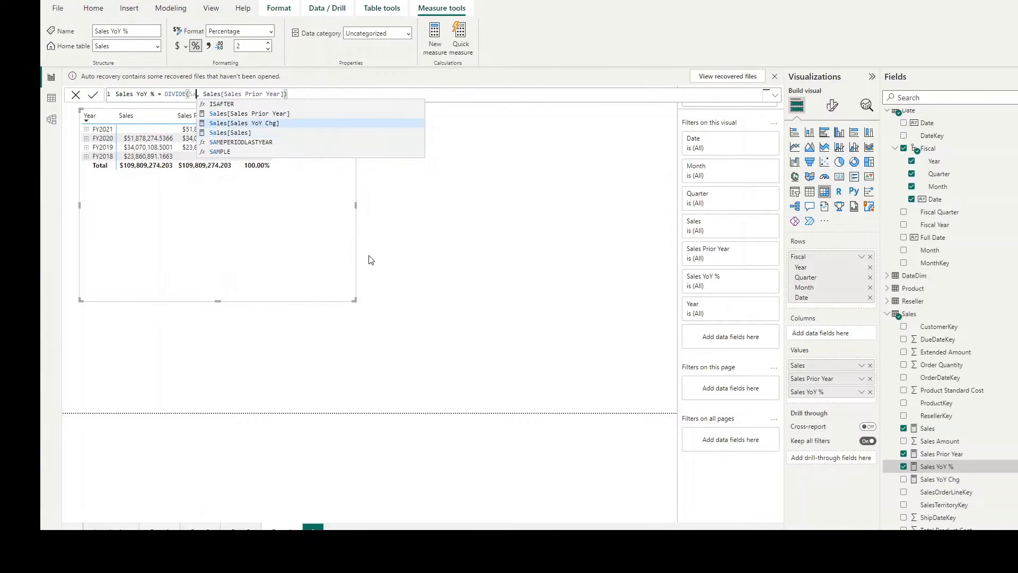
{"action": "key", "text": "Tab"}
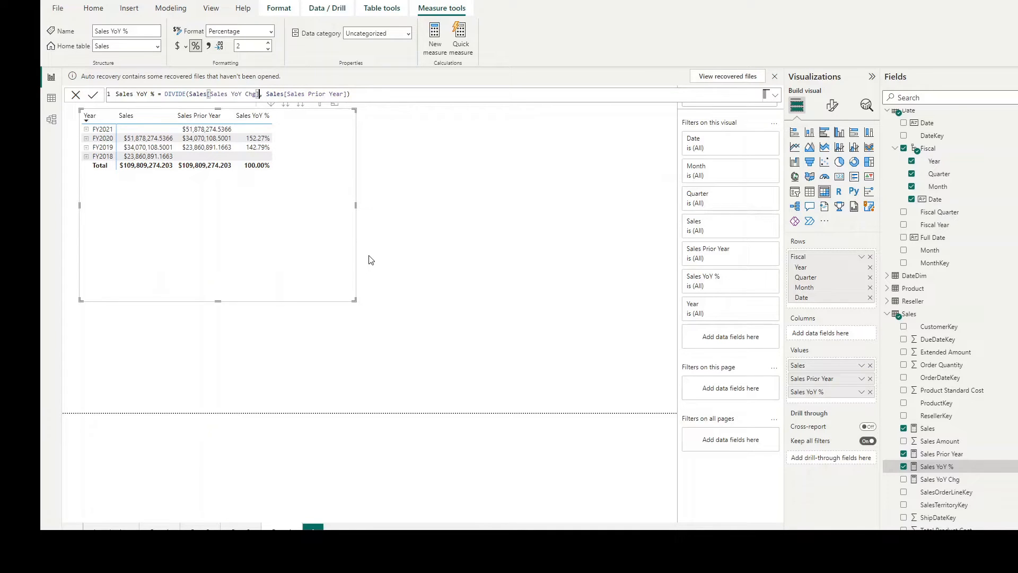
{"action": "key", "text": "Return"}
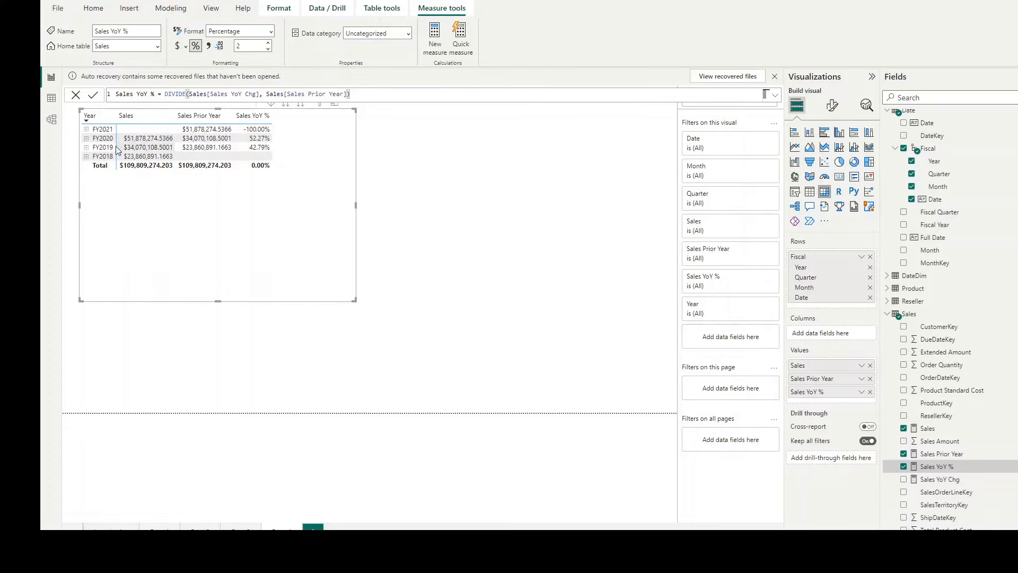
{"action": "left_click", "coordinate": [86, 139]}
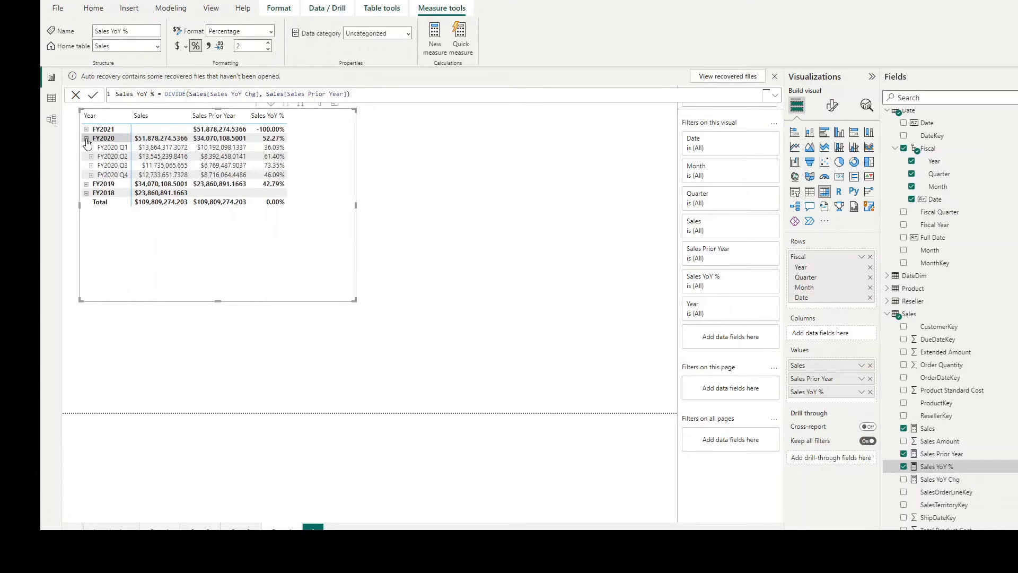
Step: Expand FY2020 and FY2020 Q1 to month level in the matrix, checking the daily rows under 2019 Jul and collapsing them again
{"action": "left_click", "coordinate": [86, 138]}
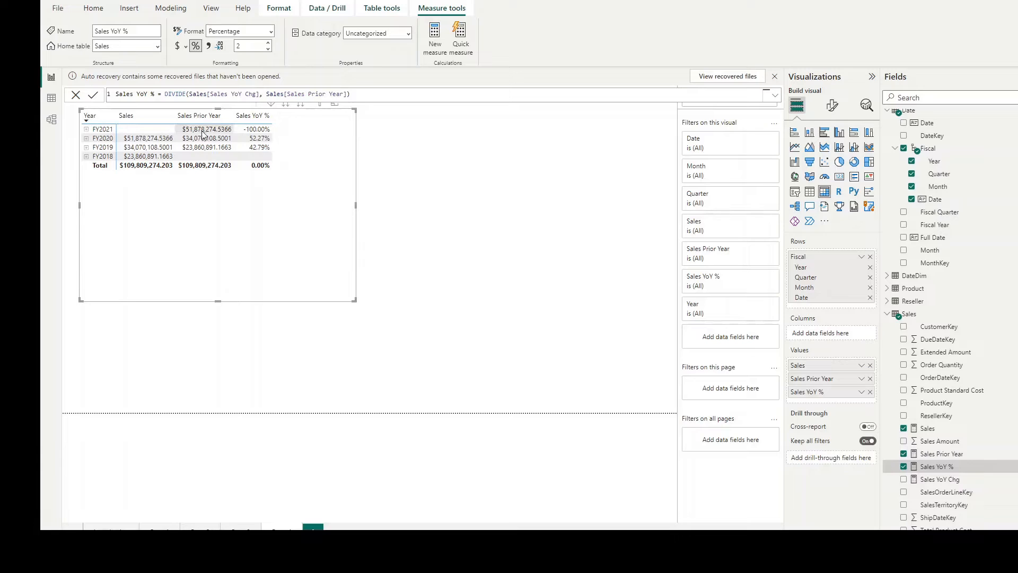
{"action": "mouse_move", "coordinate": [143, 147]}
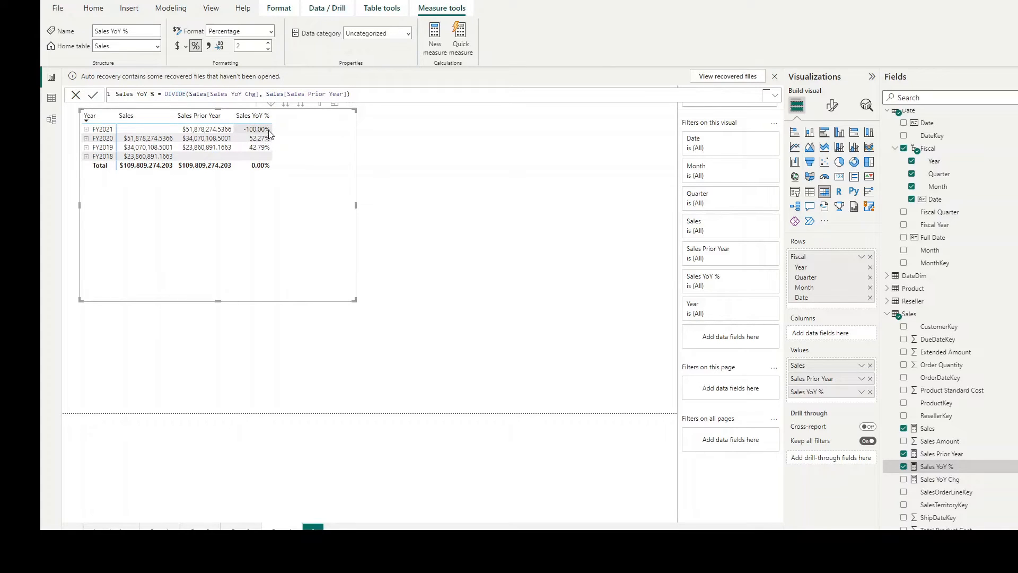
{"action": "mouse_move", "coordinate": [269, 133]}
{"action": "left_click", "coordinate": [86, 139]}
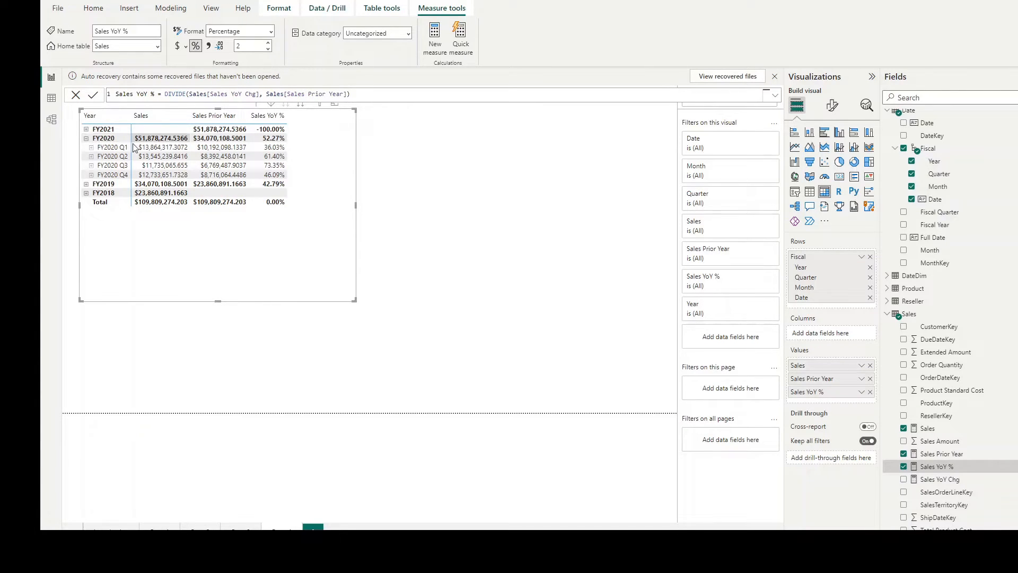
{"action": "left_click", "coordinate": [91, 148]}
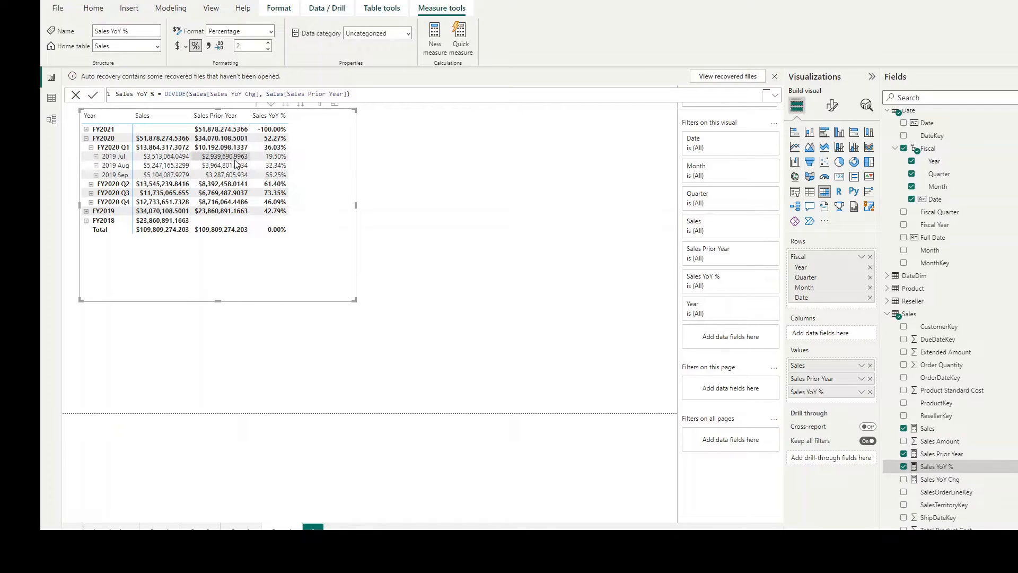
{"action": "left_click", "coordinate": [97, 157]}
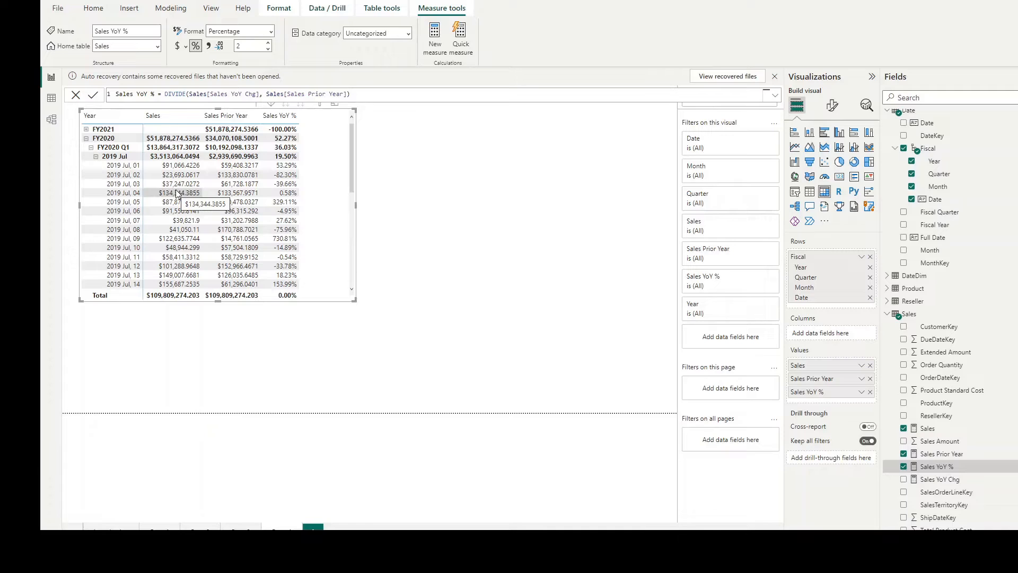
{"action": "left_click", "coordinate": [96, 157]}
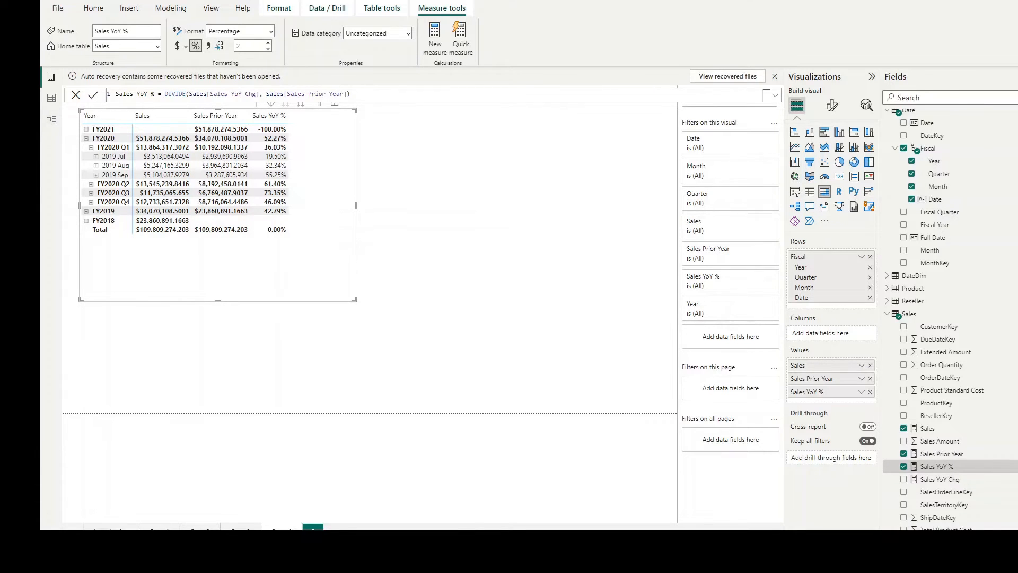
Step: Start a new measure named Sales Prior Month with a CALCULATE formula that evaluates Sales[Sales]
{"action": "left_click", "coordinate": [511, 364]}
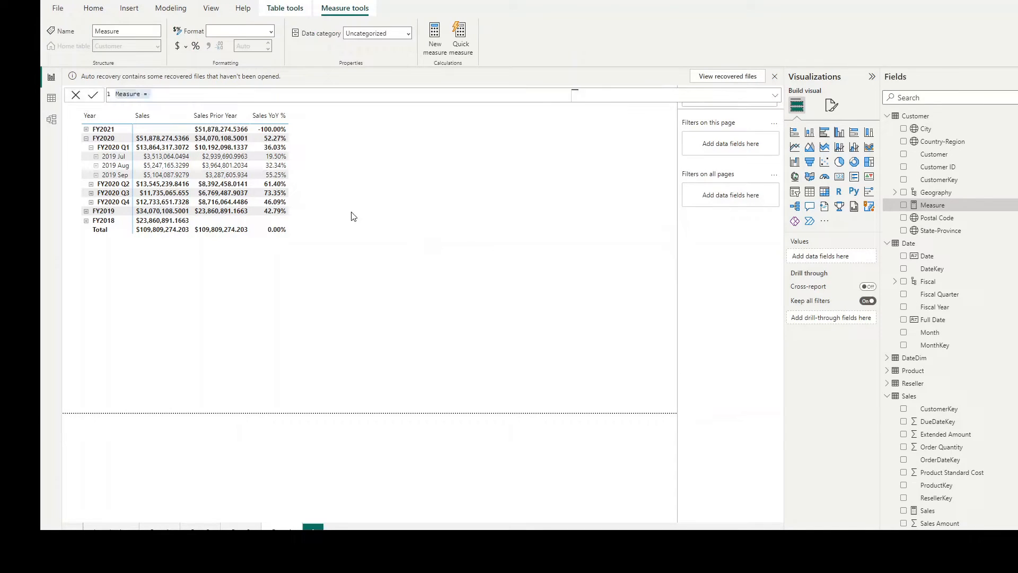
{"action": "type", "text": "Sales Prior Month"}
{"action": "type", "text": "= Cal"}
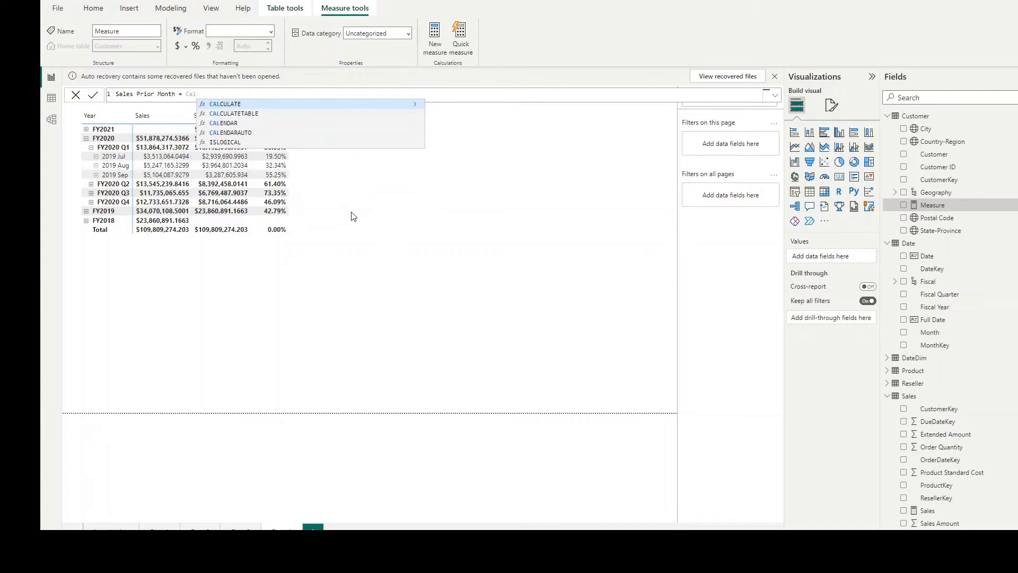
{"action": "key", "text": "Tab"}
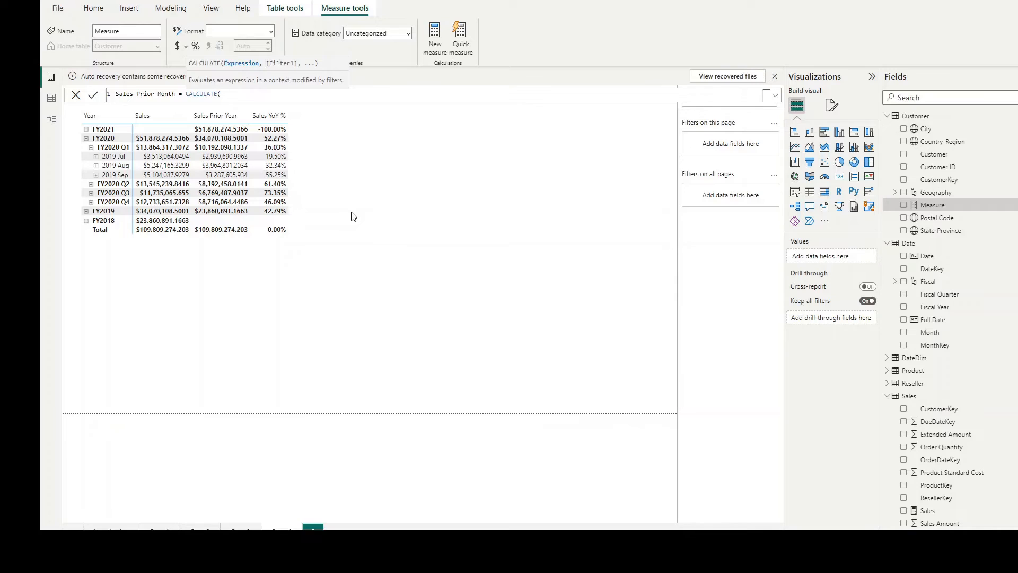
{"action": "type", "text": "Sal"}
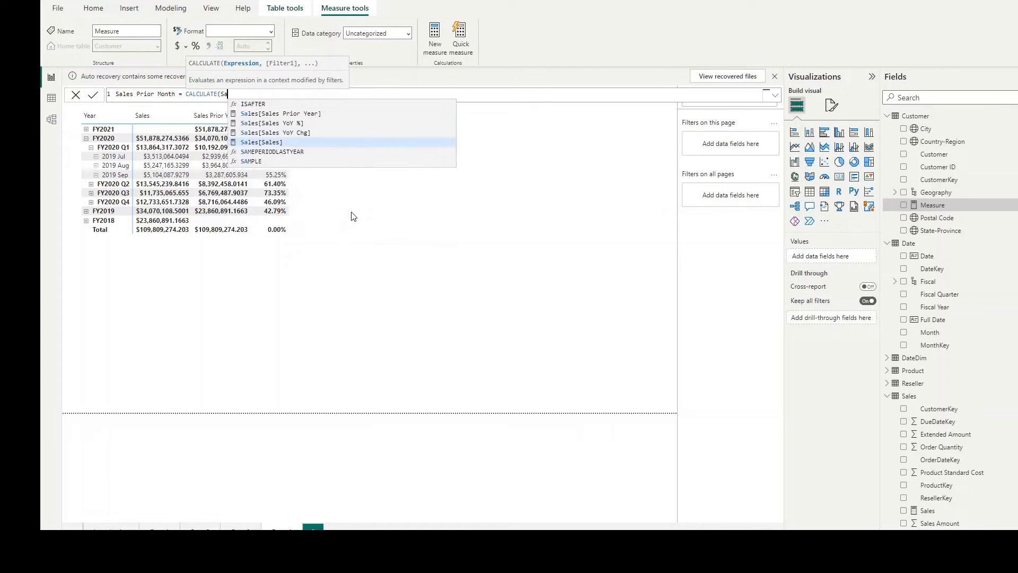
{"action": "key", "text": "Tab"}
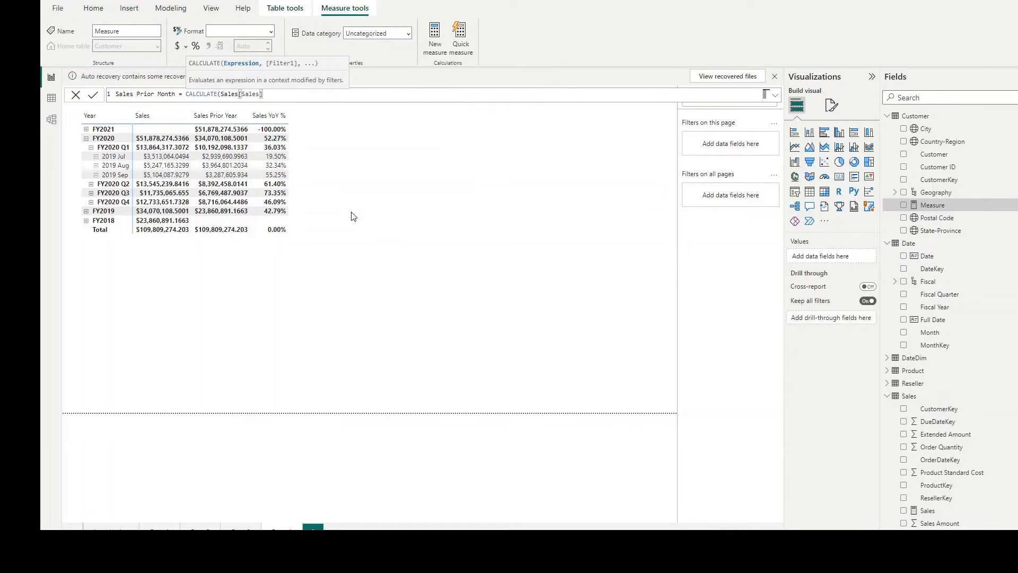
Step: Add a PARALLELPERIOD filter on 'Date'[Date] as the second argument of the CALCULATE formula
{"action": "type", "text": ", PARALLELPERIOD("}
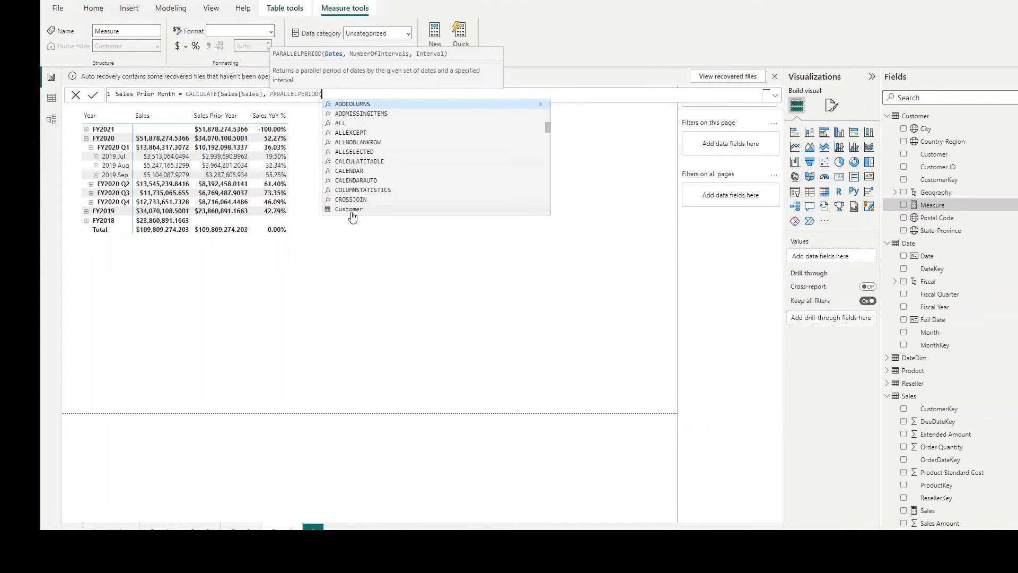
{"action": "type", "text": "Da"}
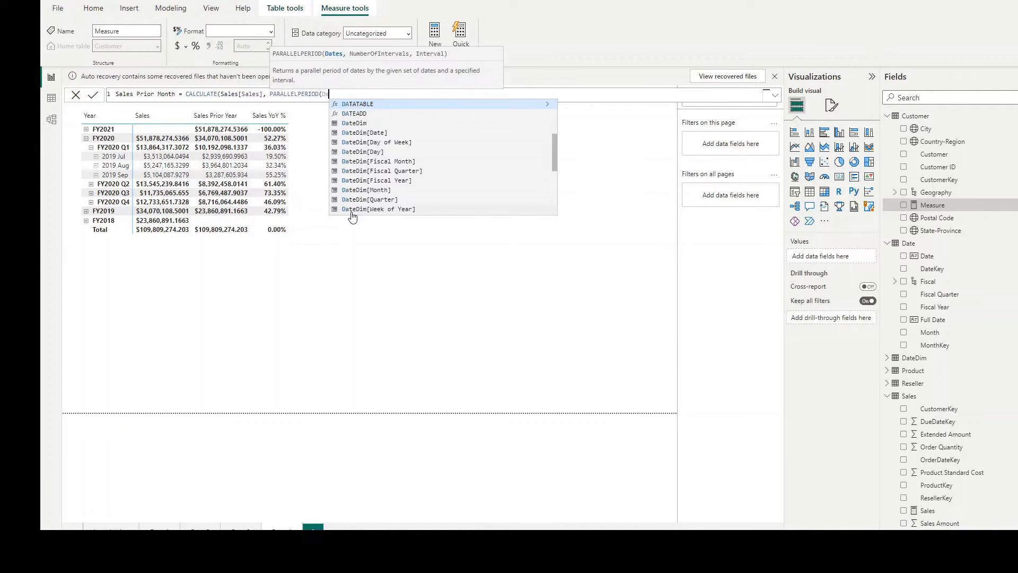
{"action": "key", "text": "Down"}
{"action": "key", "text": "Down"}
{"action": "key", "text": "Down"}
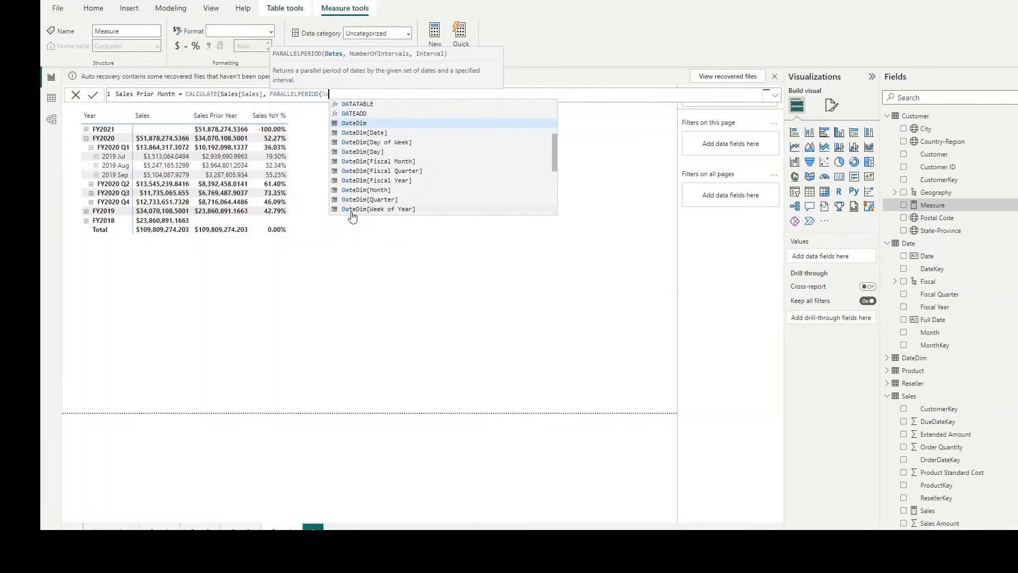
{"action": "type", "text": "te"}
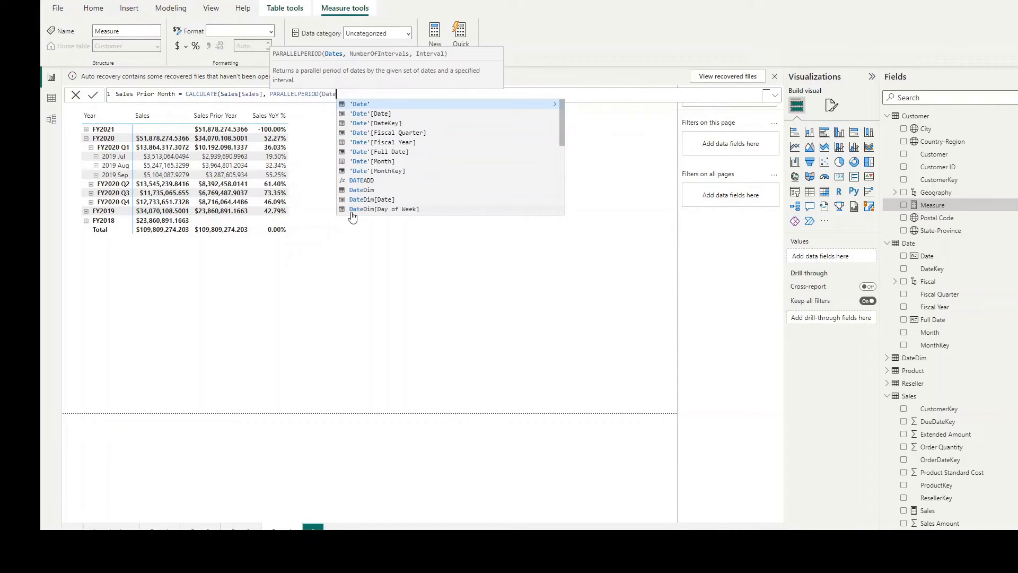
{"action": "key", "text": "Down"}
{"action": "key", "text": "Tab"}
{"action": "type", "text": ","}
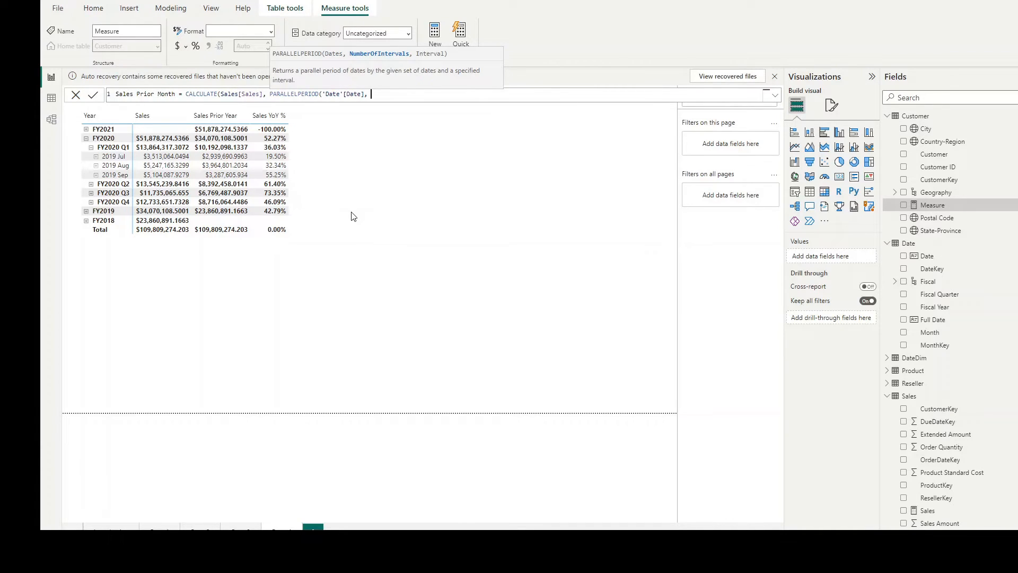
Step: Complete PARALLELPERIOD with -1 and MONTH, and set the Sales Prior Month measure's home table to Sales
{"action": "type", "text": "-1, "}
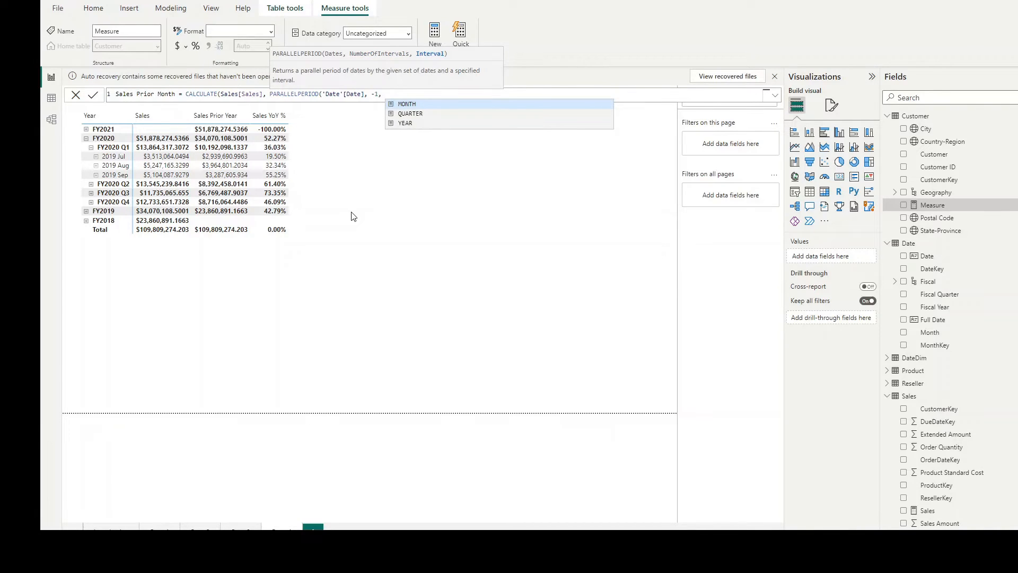
{"action": "type", "text": "MONTH"}
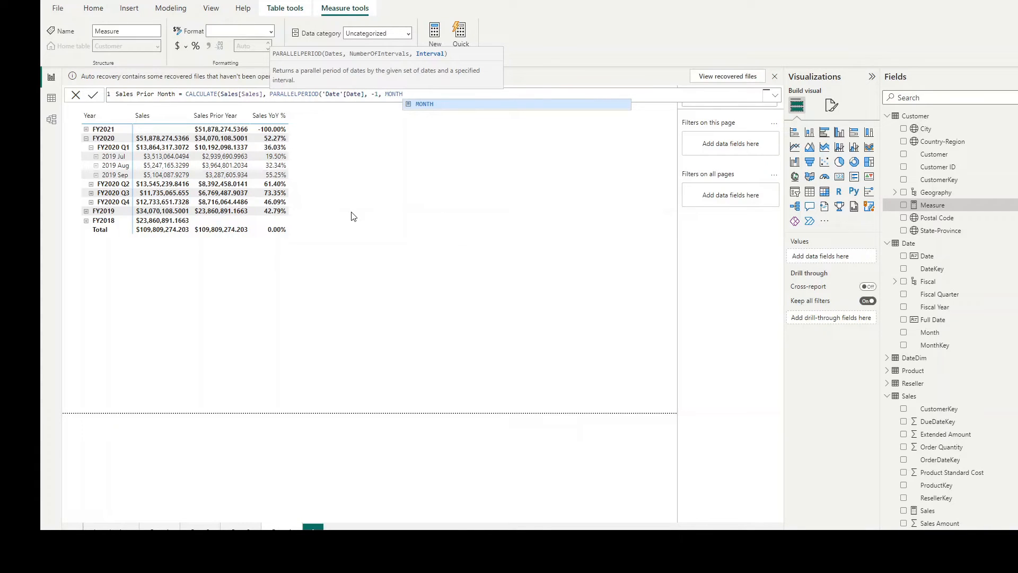
{"action": "type", "text": "))"}
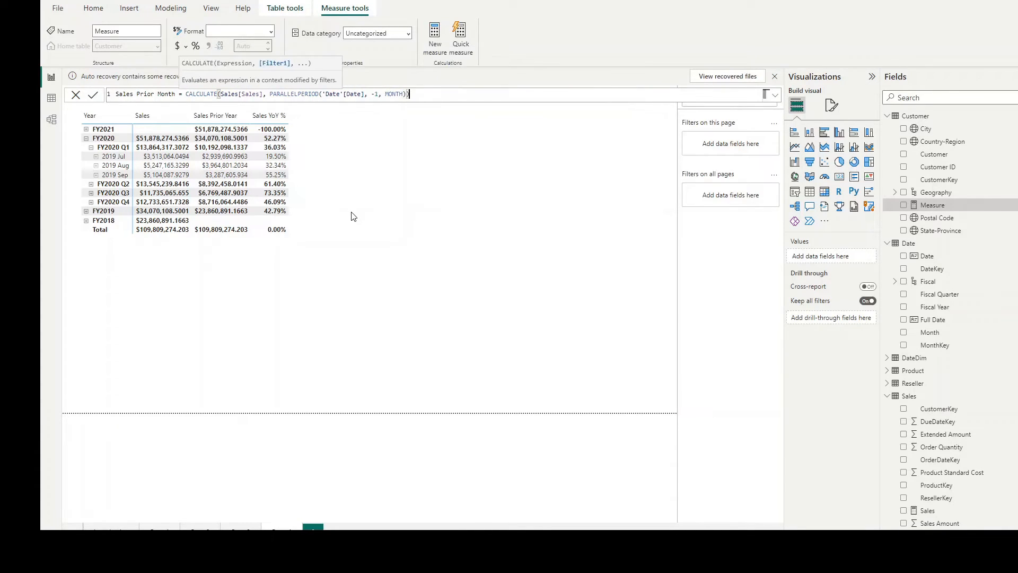
{"action": "key", "text": "Return"}
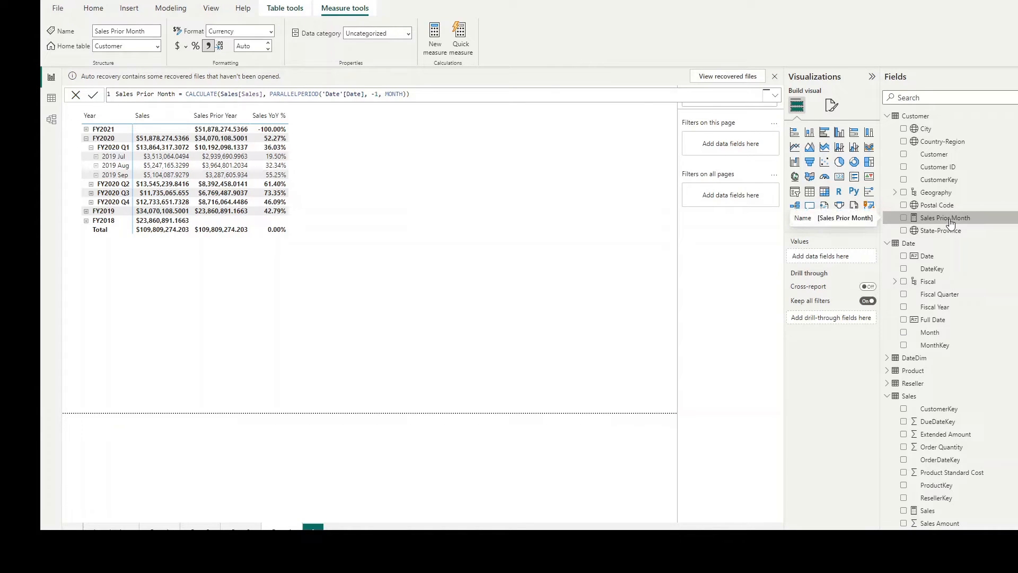
{"action": "left_click", "coordinate": [158, 46]}
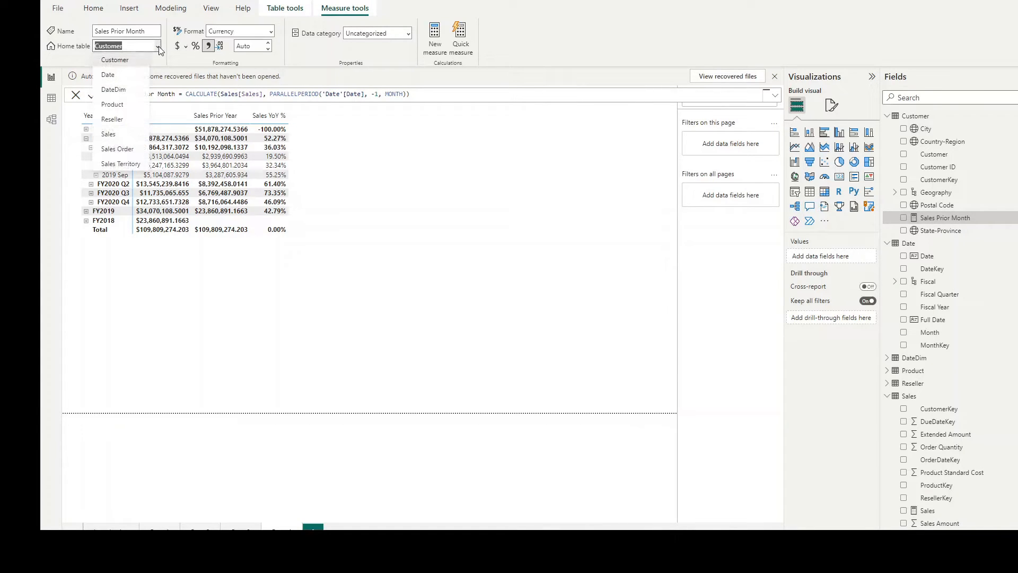
{"action": "left_click", "coordinate": [109, 134]}
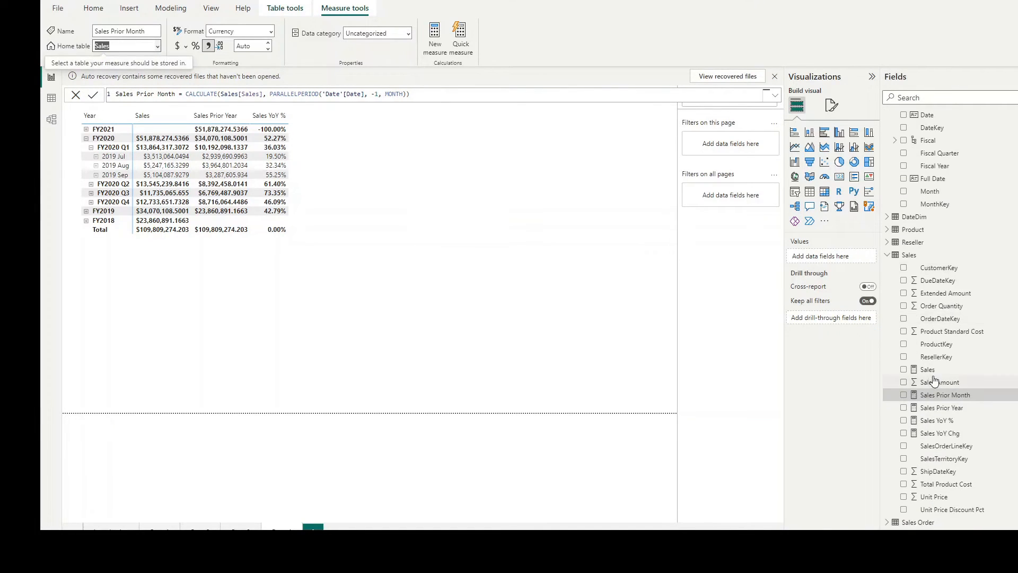
Step: Create a Sales table measure with the formula Sales MoM Chg = Sales[Sales] - Sales[Sales Prior Month]
{"action": "right_click", "coordinate": [912, 254]}
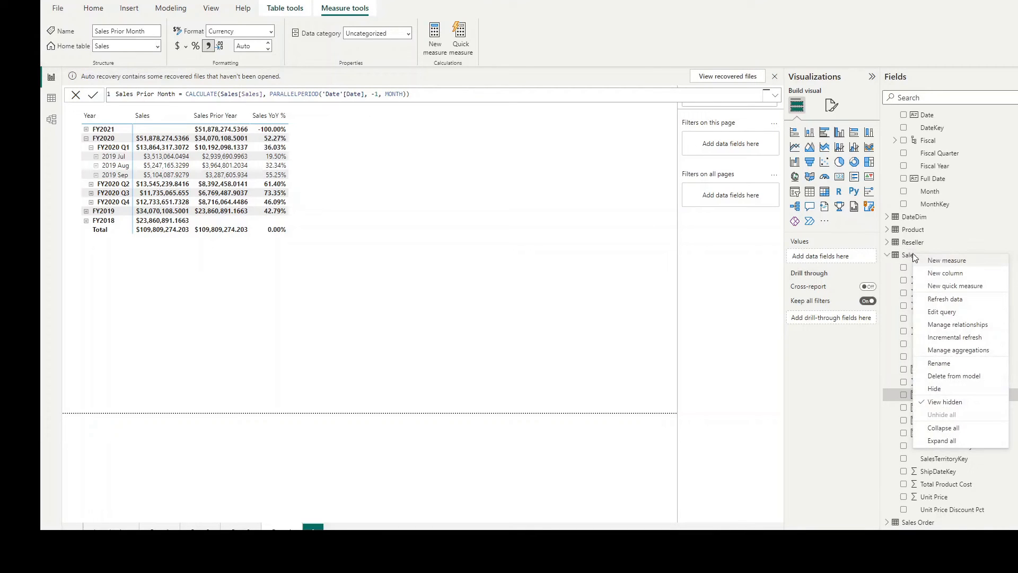
{"action": "left_click", "coordinate": [945, 264]}
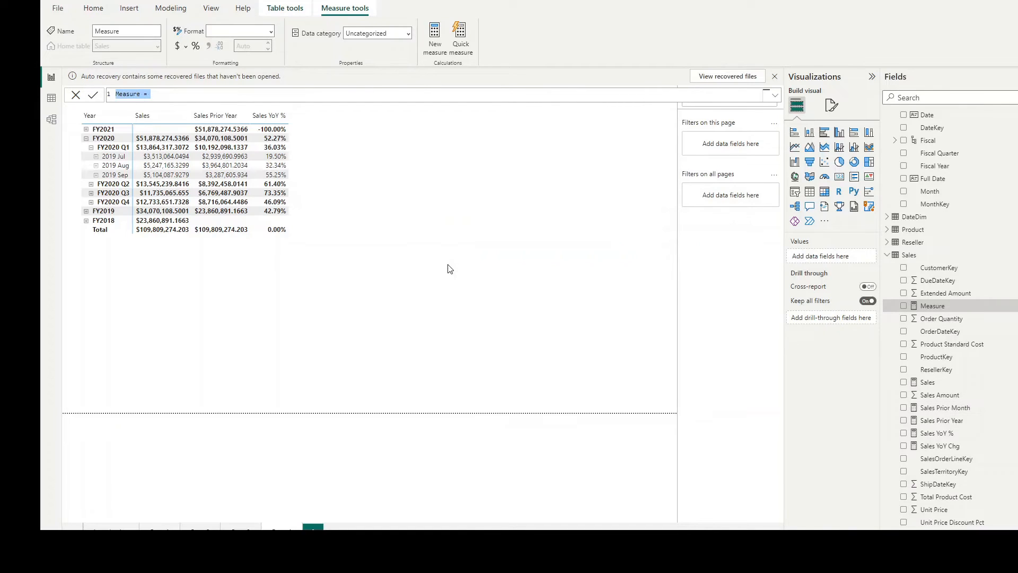
{"action": "type", "text": "Sales M"}
{"action": "type", "text": "oM Ch"}
{"action": "type", "text": "g -="}
{"action": "key", "text": "BackSpace"}
{"action": "key", "text": "BackSpace"}
{"action": "type", "text": "= Sal"}
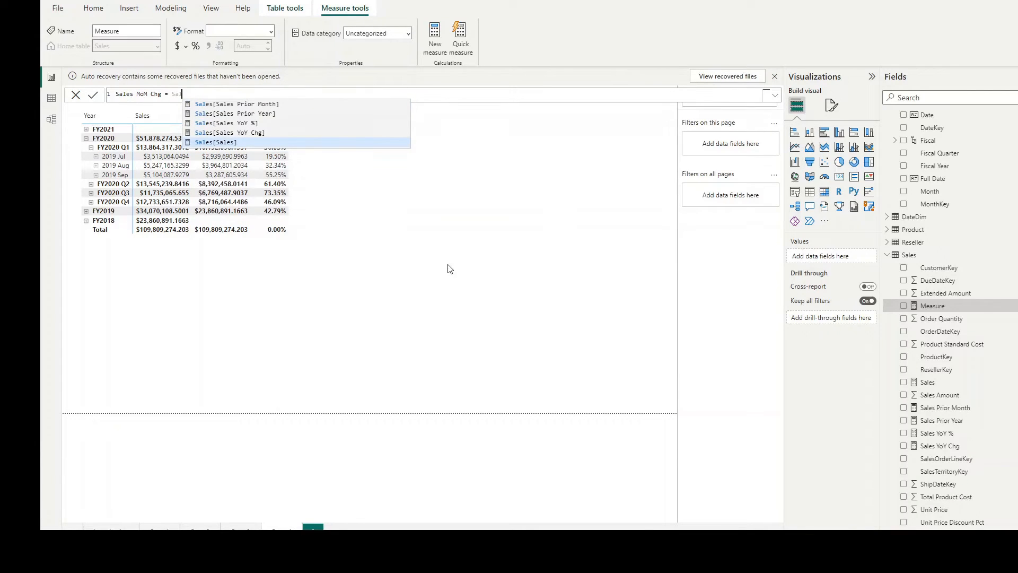
{"action": "key", "text": "Tab"}
{"action": "type", "text": "- Sal"}
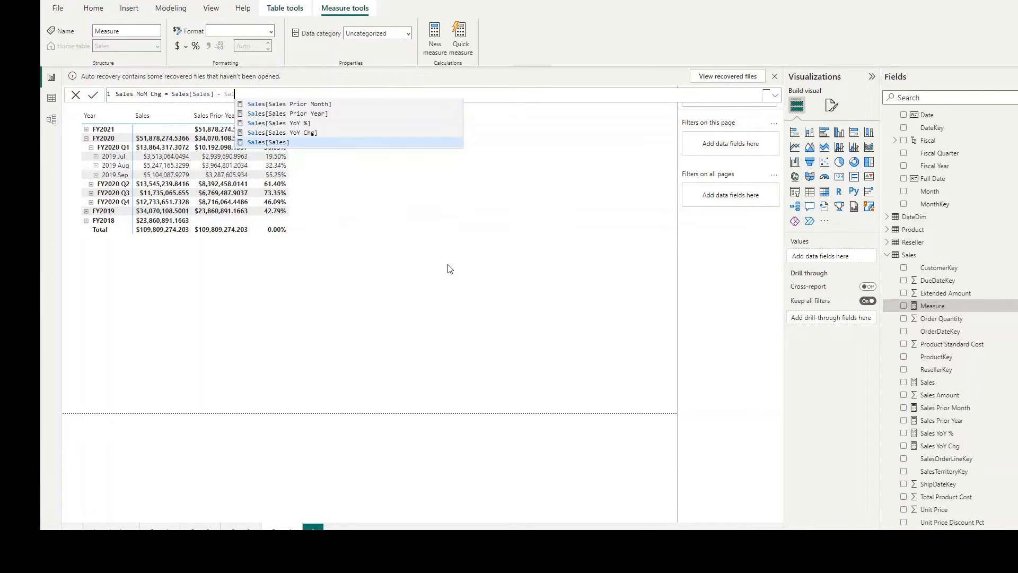
{"action": "key", "text": "Up"}
{"action": "key", "text": "Up"}
{"action": "key", "text": "Up"}
{"action": "key", "text": "Up"}
{"action": "key", "text": "Tab"}
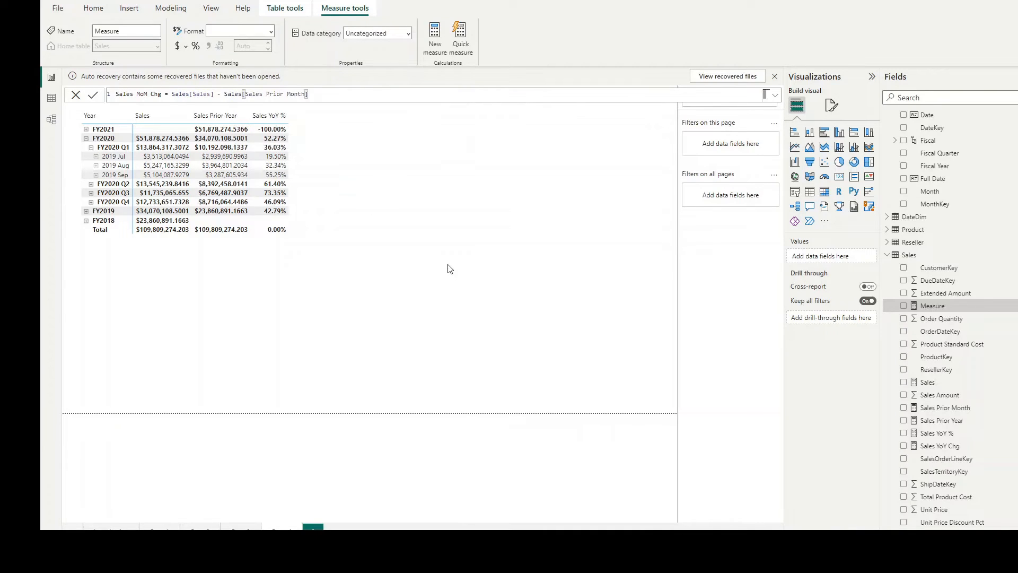
{"action": "key", "text": "Return"}
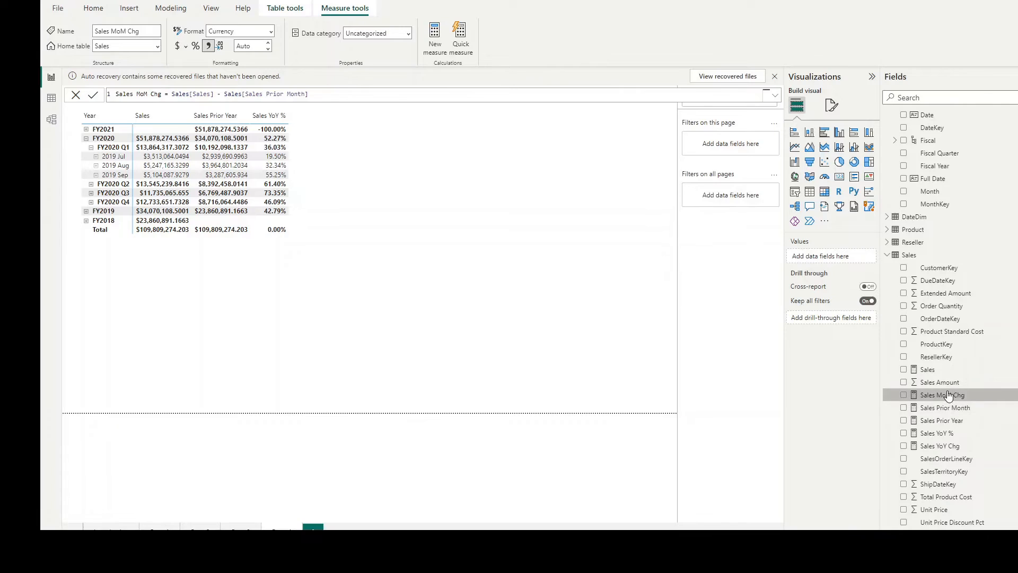
Step: Start a Sales table measure named Sales MoM % with a DIVIDE formula using Sales[Sales MoM Chg] as numerator
{"action": "left_click", "coordinate": [909, 255]}
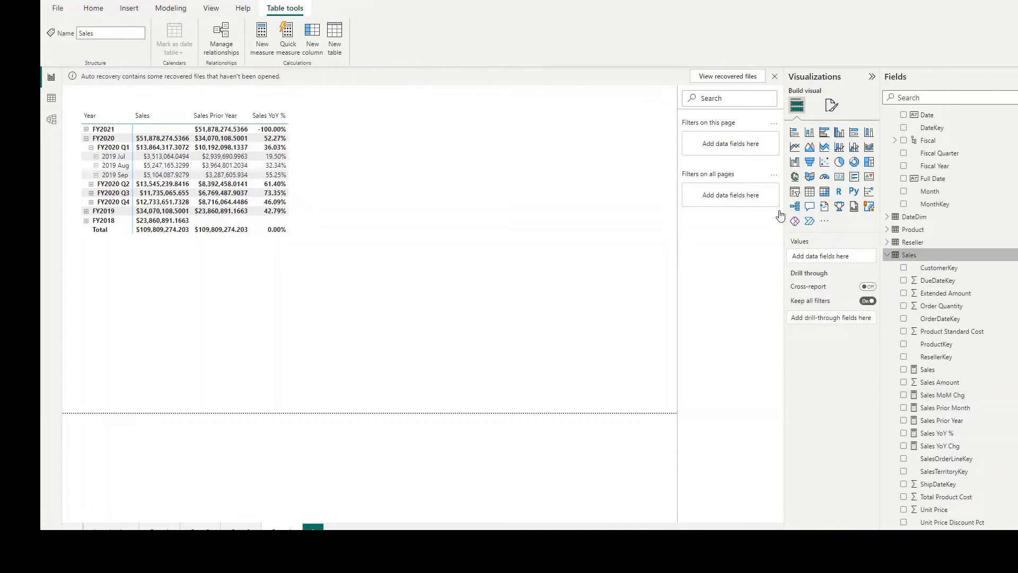
{"action": "left_click", "coordinate": [287, 38]}
{"action": "left_click", "coordinate": [703, 438]}
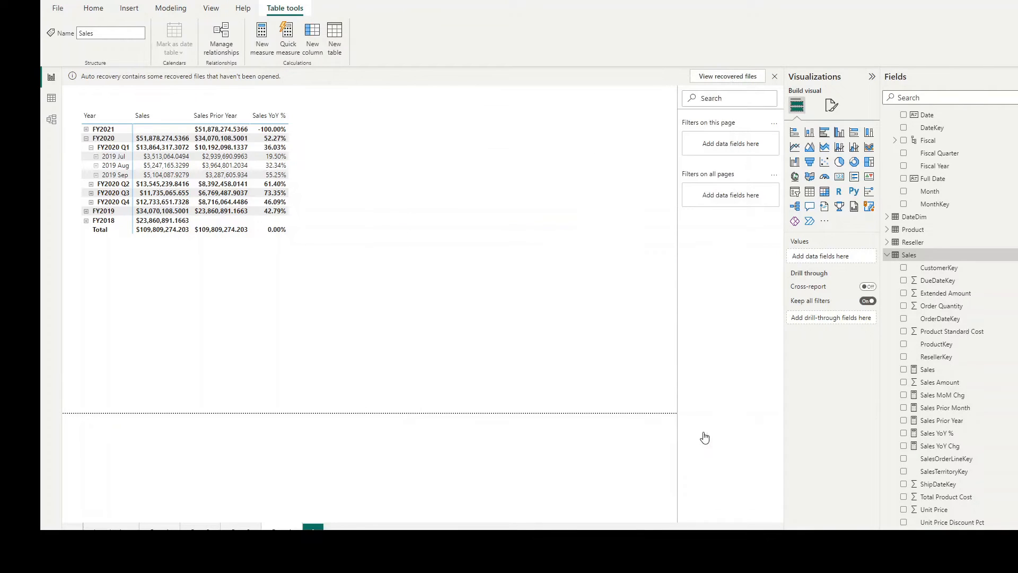
{"action": "left_click", "coordinate": [263, 40]}
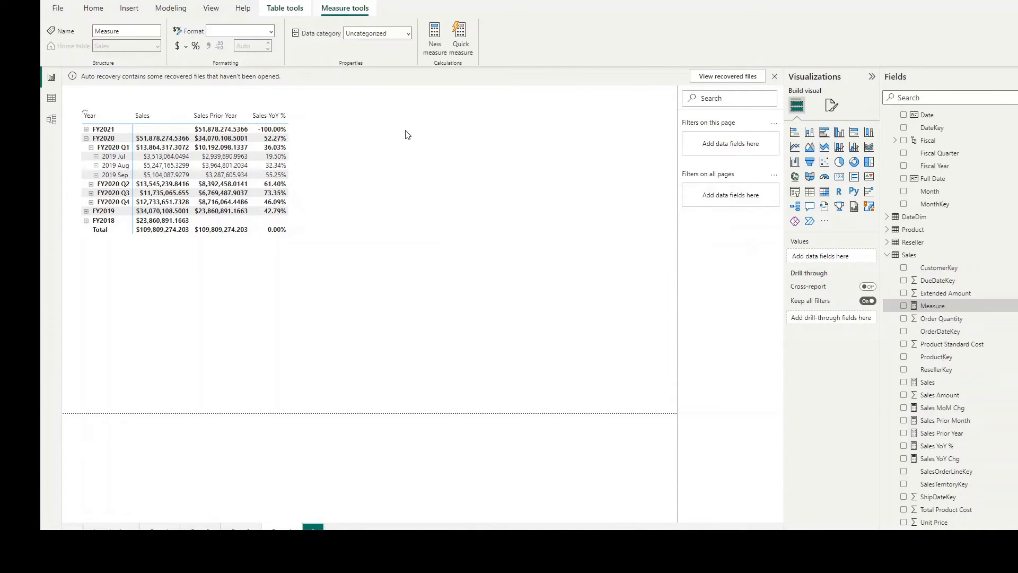
{"action": "type", "text": "Sa"}
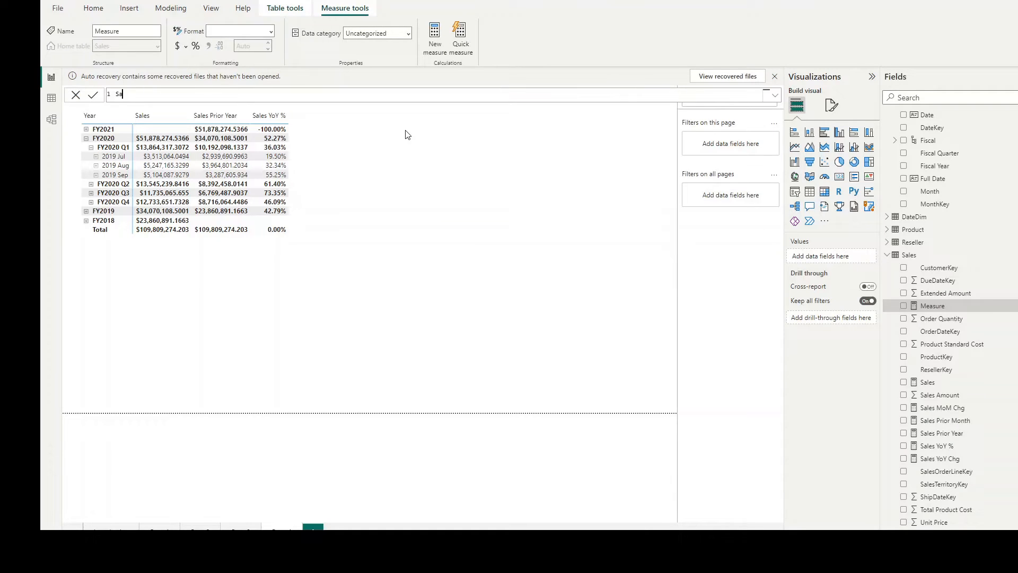
{"action": "type", "text": "les MoM % = DIVIDE(Sal"}
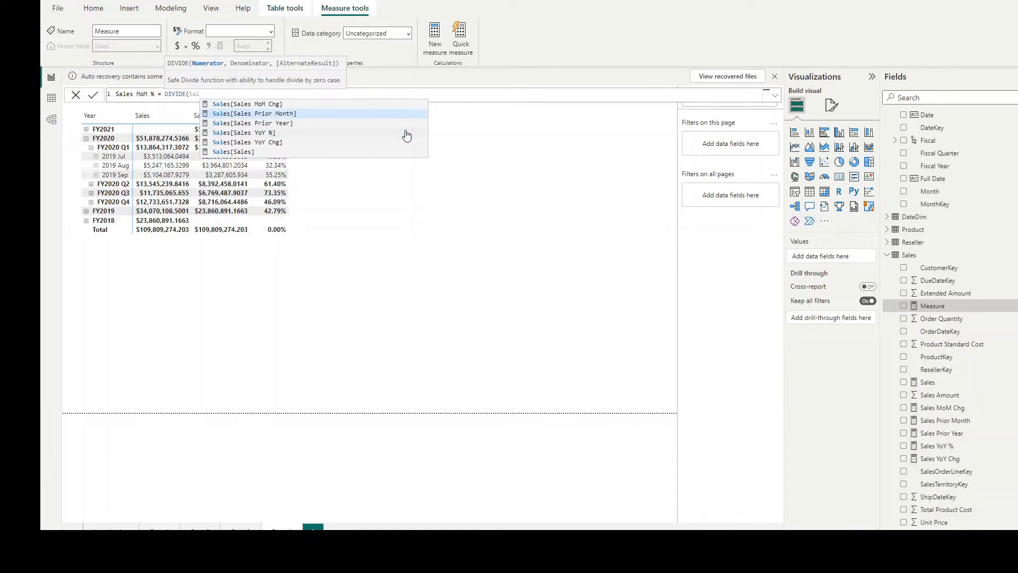
{"action": "key", "text": "Up"}
{"action": "key", "text": "Tab"}
Step: Complete the Sales MoM % formula with Sales[Sales Prior Month] as the DIVIDE denominator and format the measure as Percentage
{"action": "type", "text": ", S"}
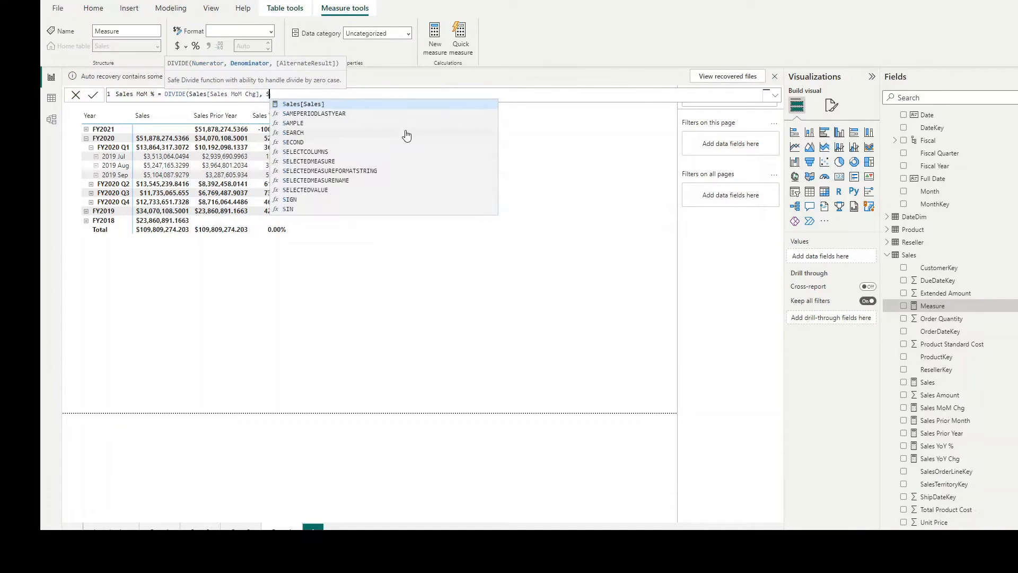
{"action": "type", "text": "al"}
{"action": "key", "text": "Up"}
{"action": "key", "text": "Up"}
{"action": "key", "text": "Up"}
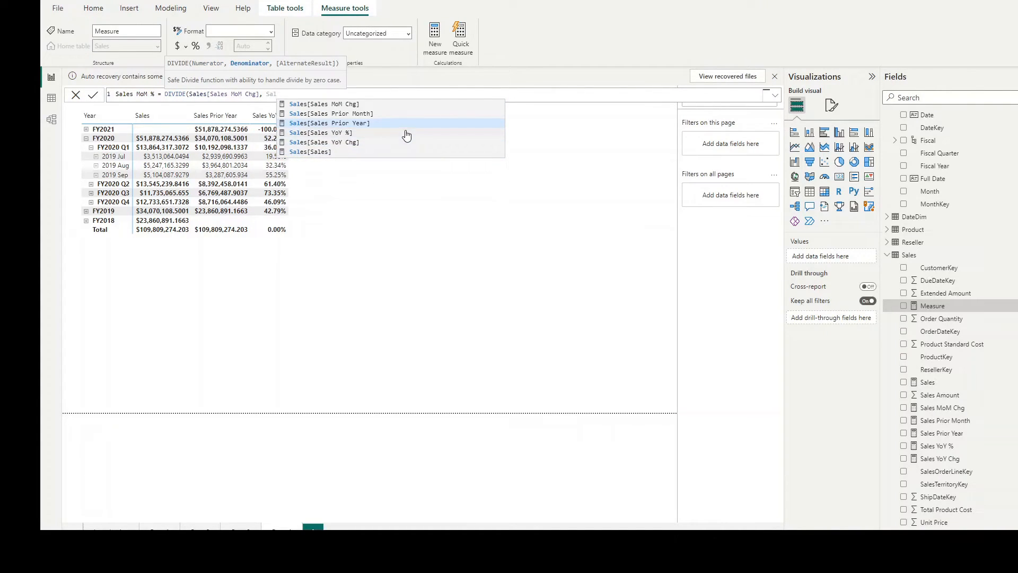
{"action": "key", "text": "Up"}
{"action": "key", "text": "Tab"}
{"action": "type", "text": ")"}
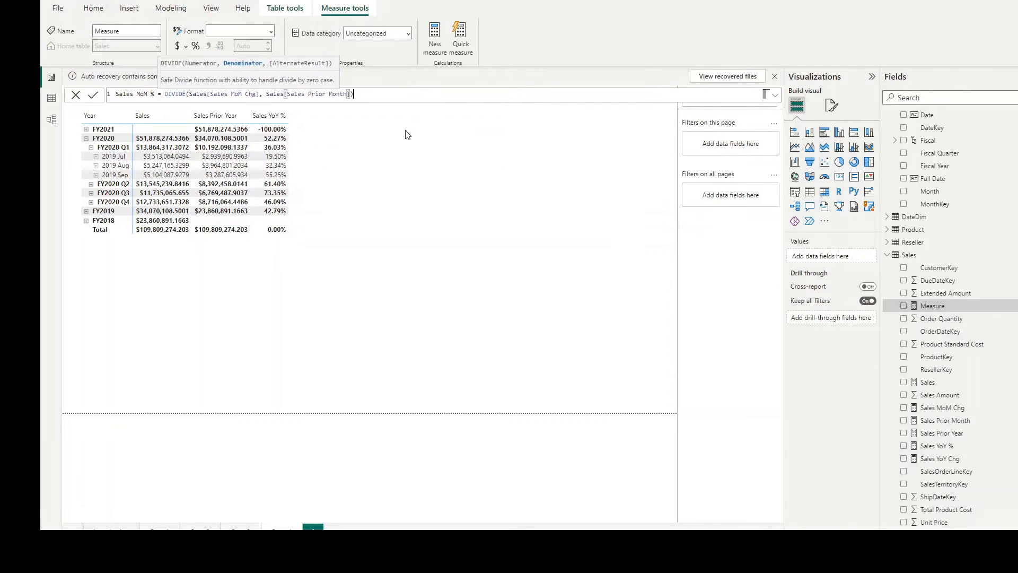
{"action": "key", "text": "Return"}
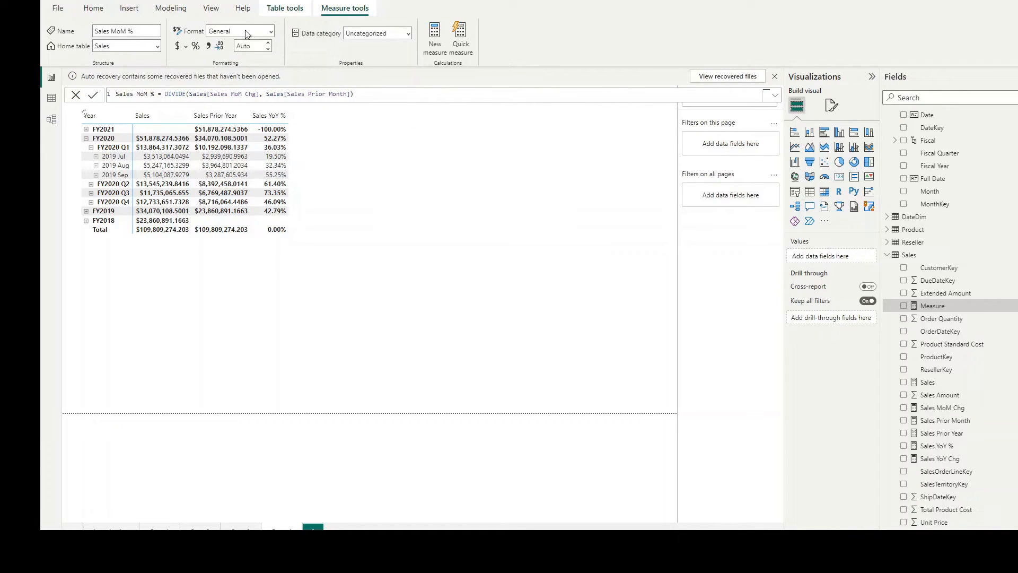
{"action": "left_click", "coordinate": [270, 31]}
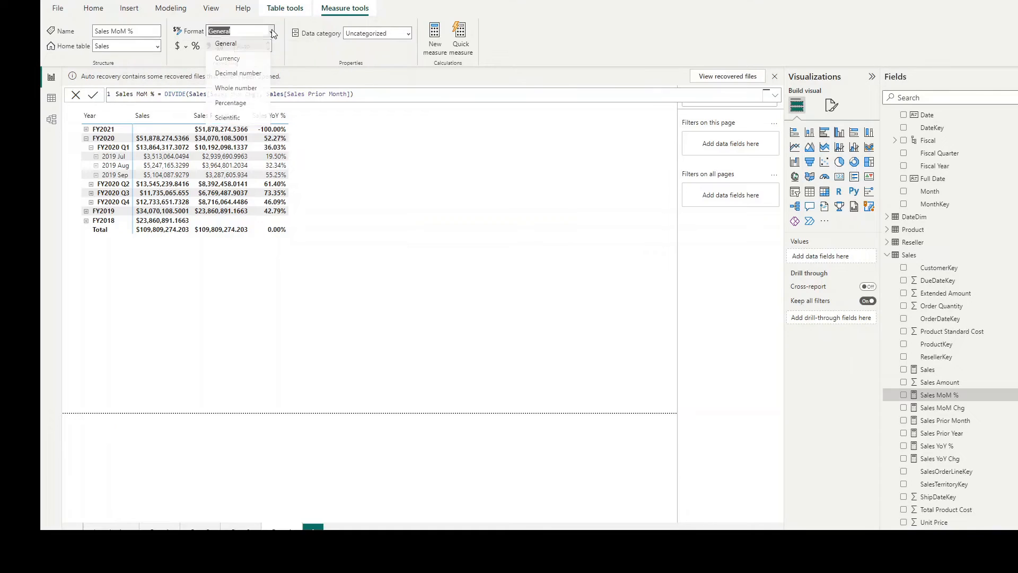
{"action": "left_click", "coordinate": [230, 104]}
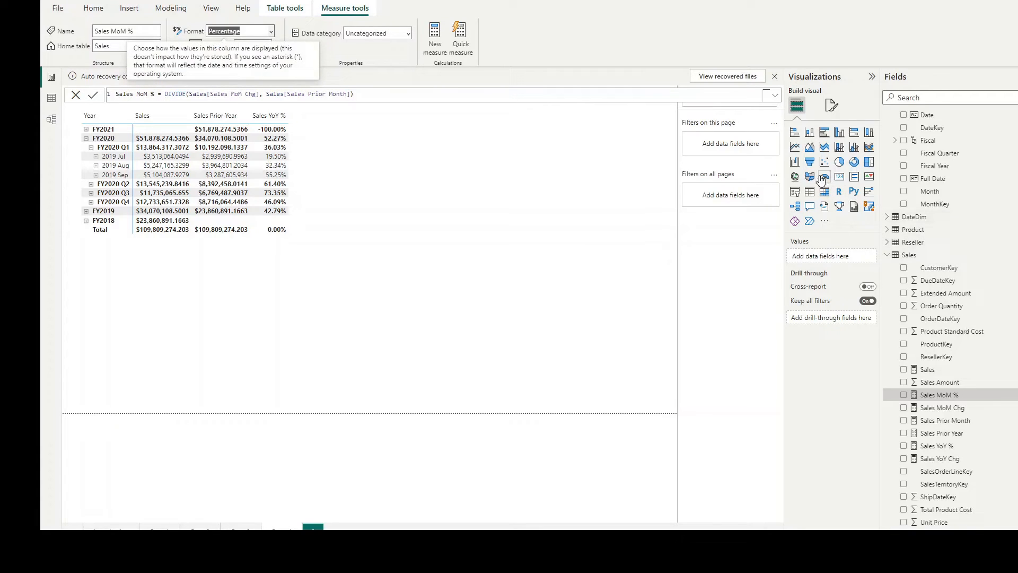
Step: Add a table visual beside the matrix and fill it with the Month field from the Date table
{"action": "left_click", "coordinate": [808, 194]}
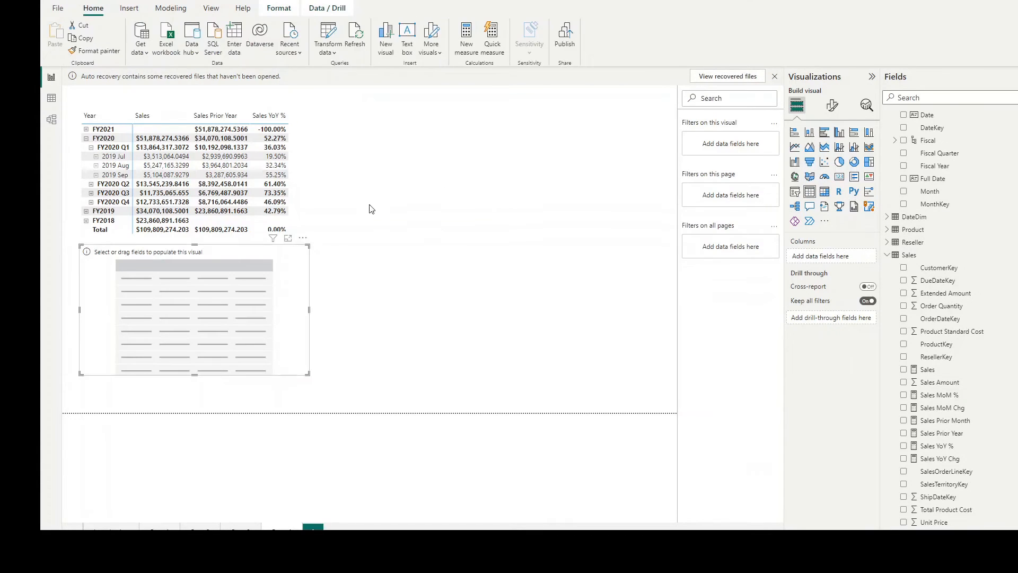
{"action": "left_click_drag", "start_coordinate": [233, 251], "coordinate": [479, 106]}
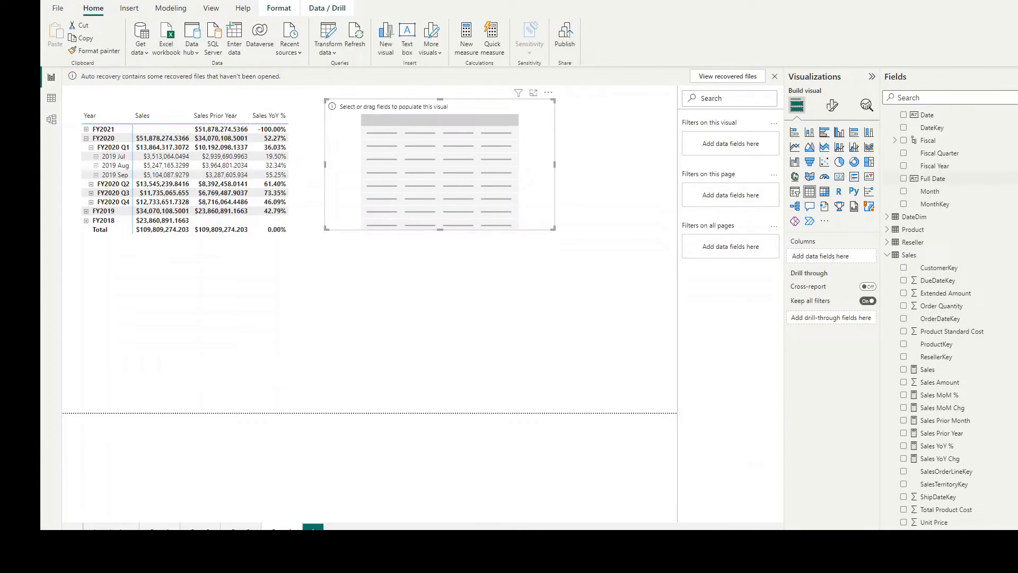
{"action": "left_click", "coordinate": [917, 195]}
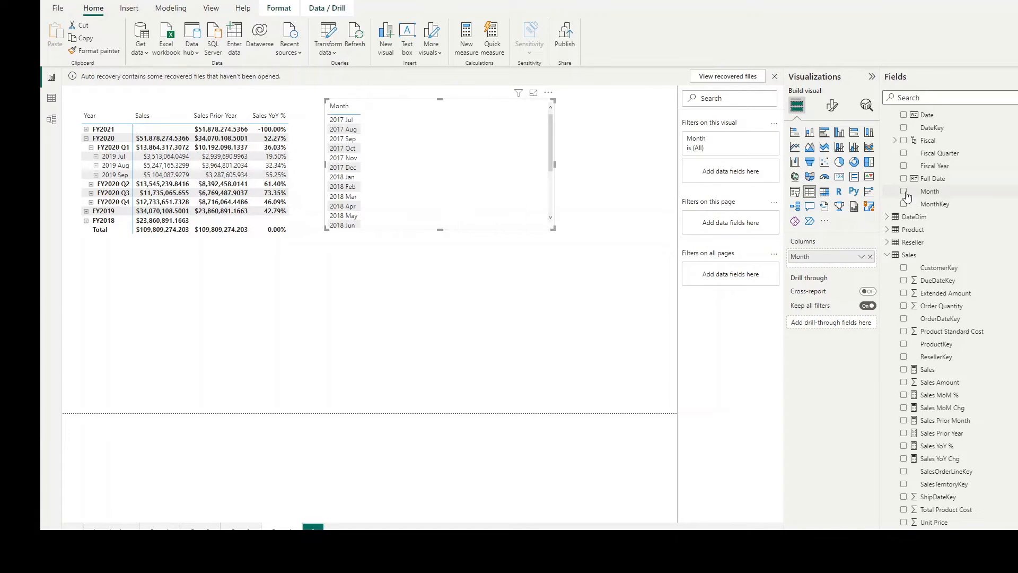
{"action": "left_click", "coordinate": [337, 106]}
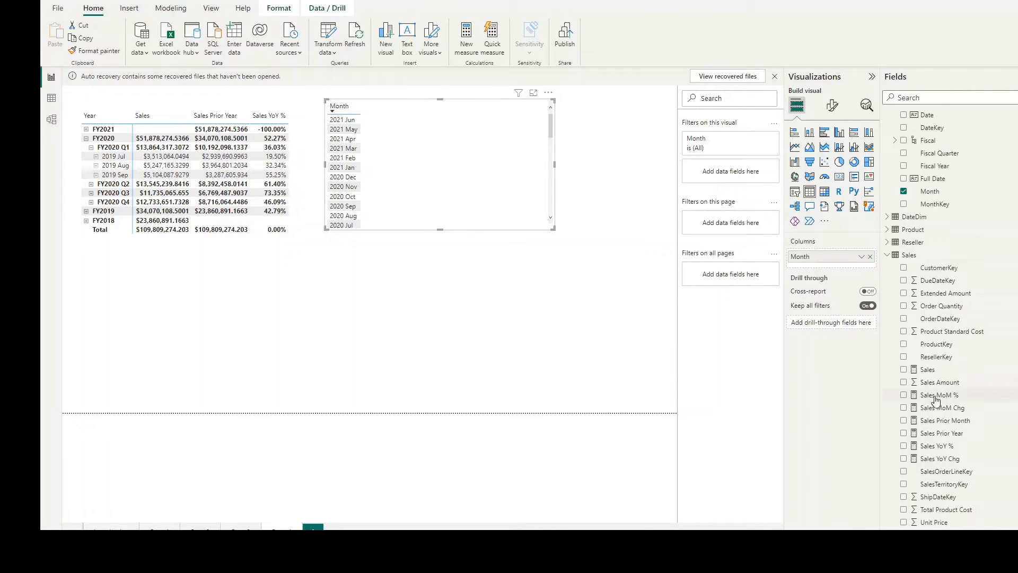
Step: Add the Sales, Sales Prior Month and Sales MoM % measures as columns of the month table
{"action": "left_click_drag", "start_coordinate": [925, 375], "coordinate": [382, 119]}
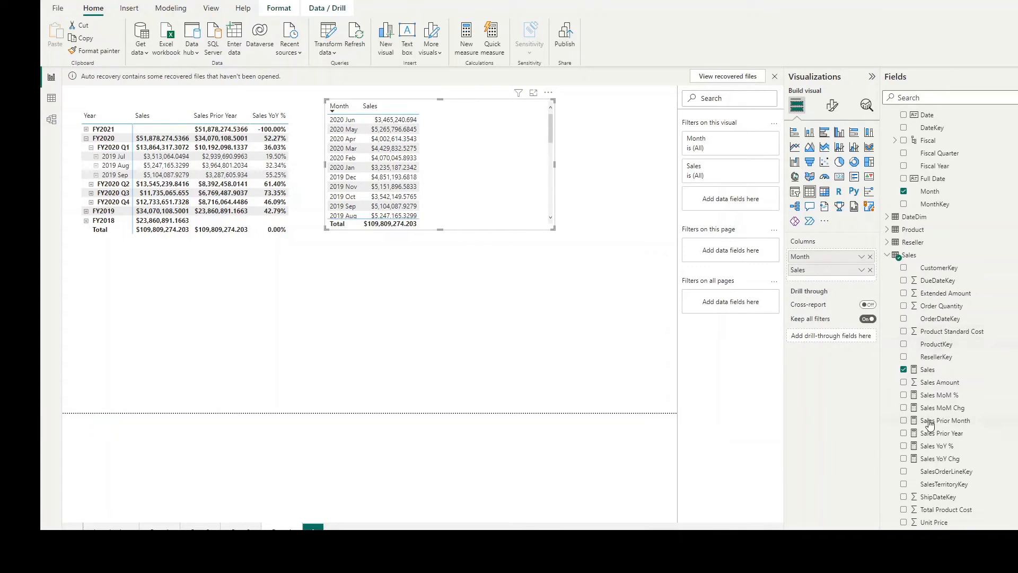
{"action": "left_click_drag", "start_coordinate": [947, 420], "coordinate": [477, 114]}
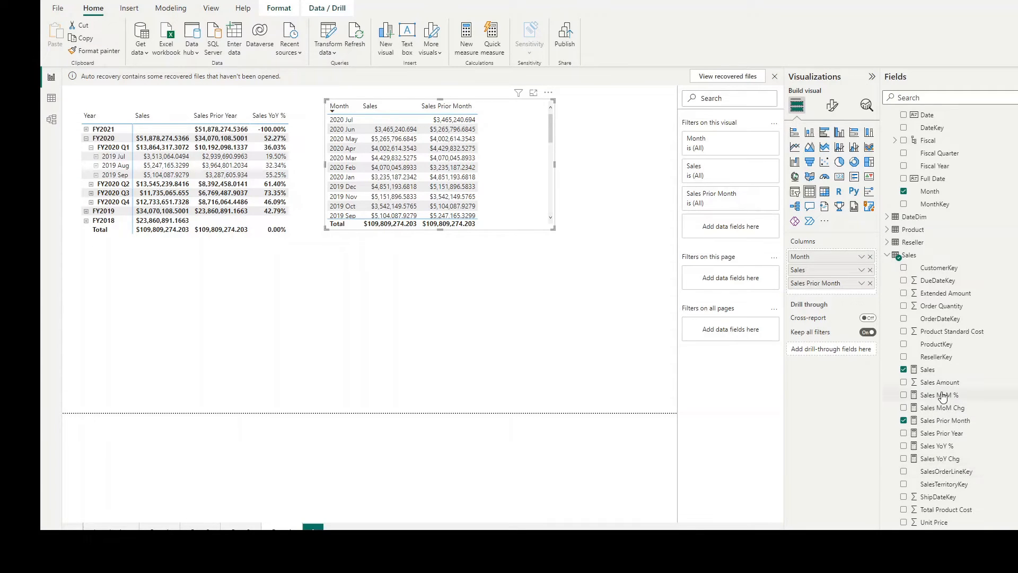
{"action": "left_click_drag", "start_coordinate": [941, 395], "coordinate": [516, 112]}
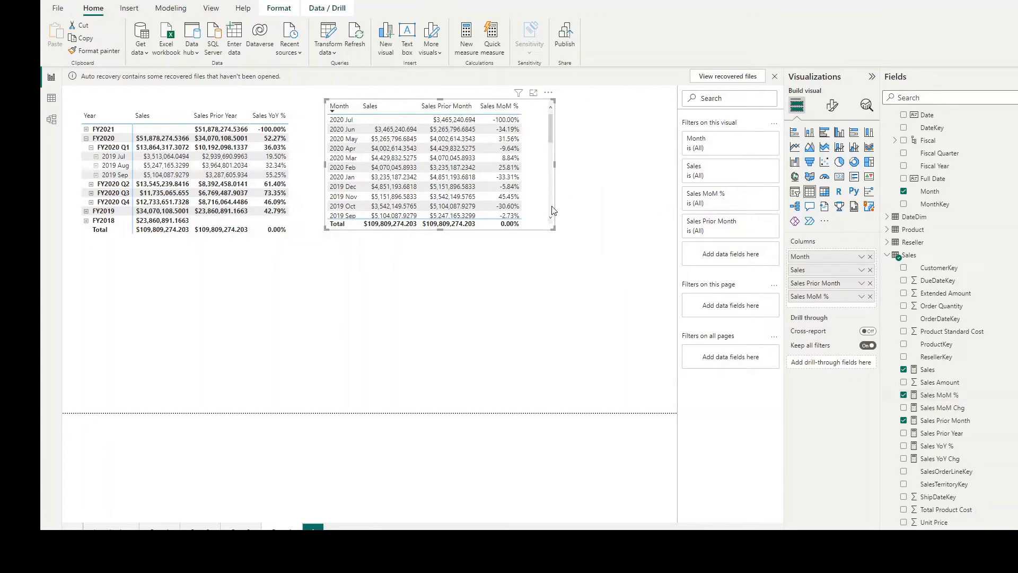
Step: Review the Sales Prior Month measure's formula and select the 2020 Jun sales value in the month table
{"action": "left_click", "coordinate": [555, 230]}
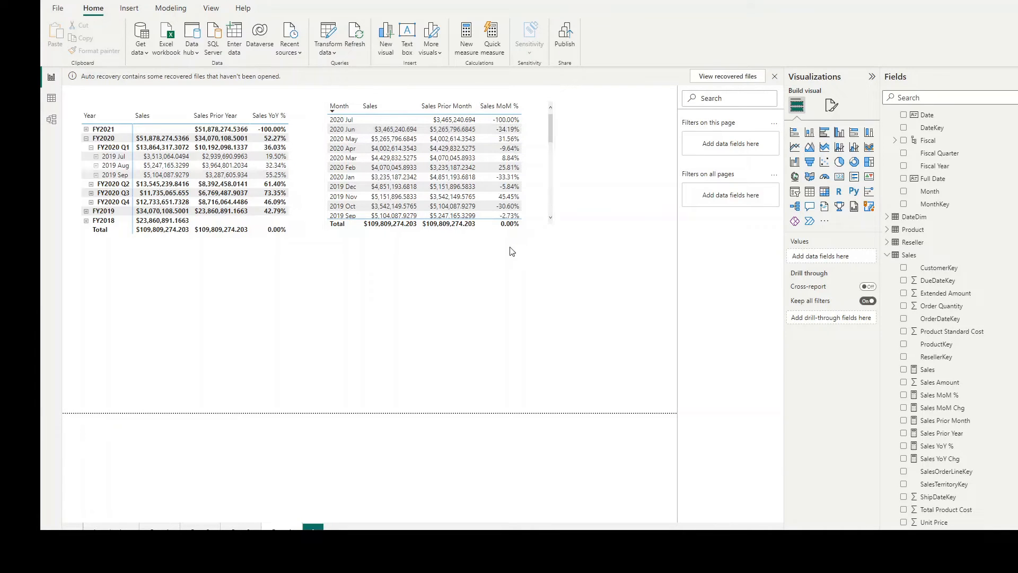
{"action": "left_click", "coordinate": [938, 424]}
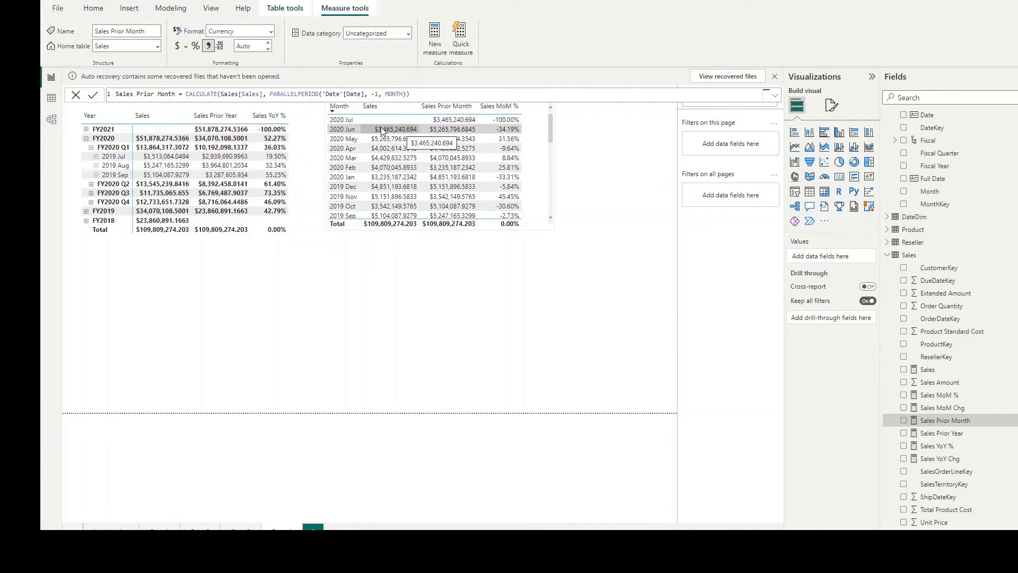
{"action": "left_click", "coordinate": [395, 128]}
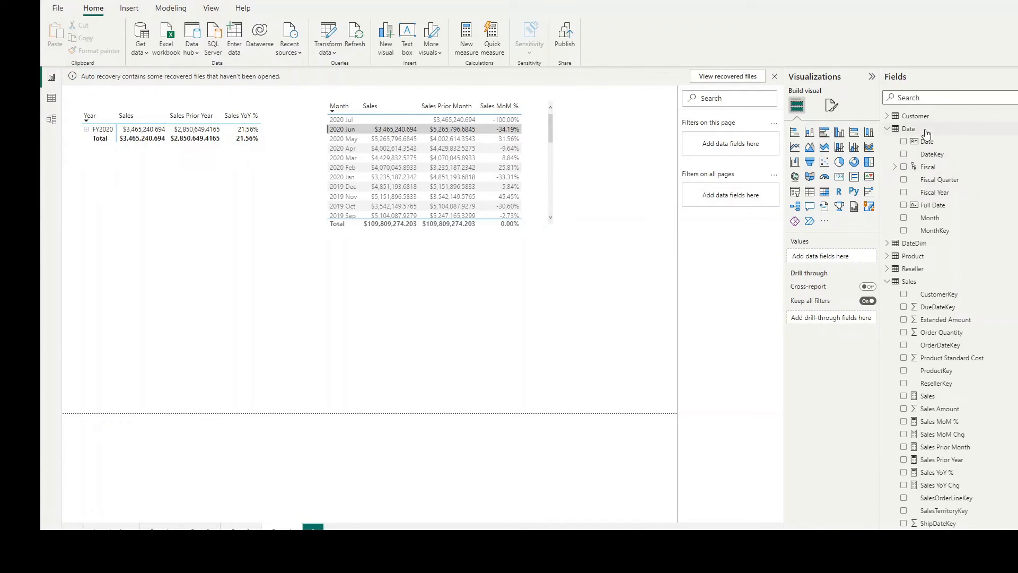
Step: Open the Date table's query for editing in Power Query Editor
{"action": "mouse_move", "coordinate": [926, 135]}
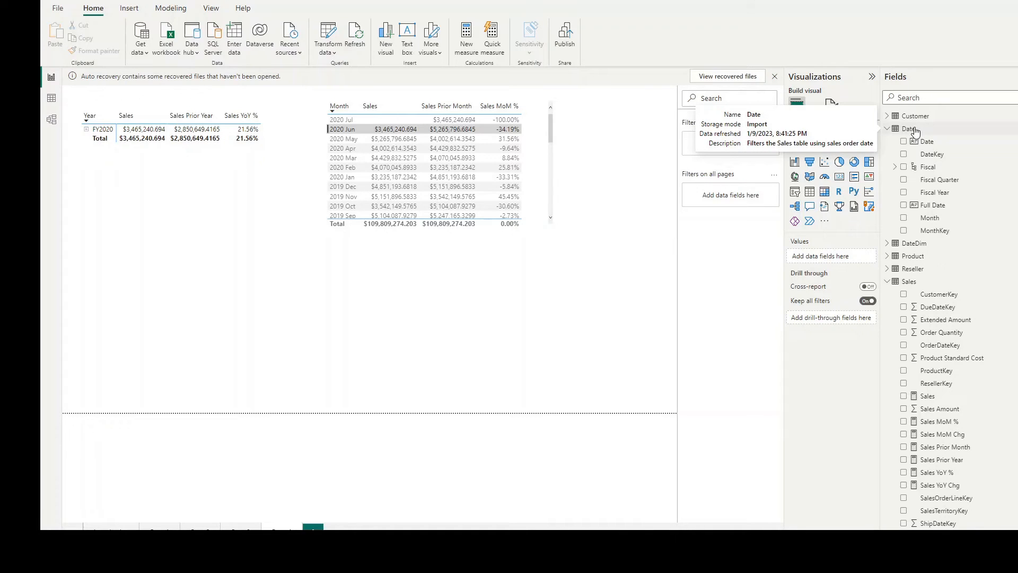
{"action": "right_click", "coordinate": [916, 131]}
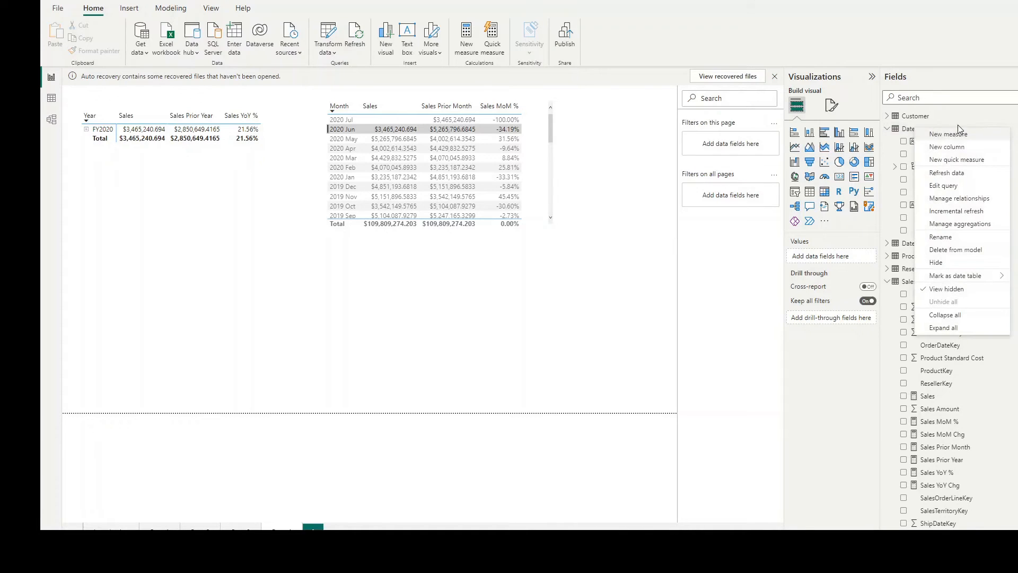
{"action": "left_click", "coordinate": [946, 186]}
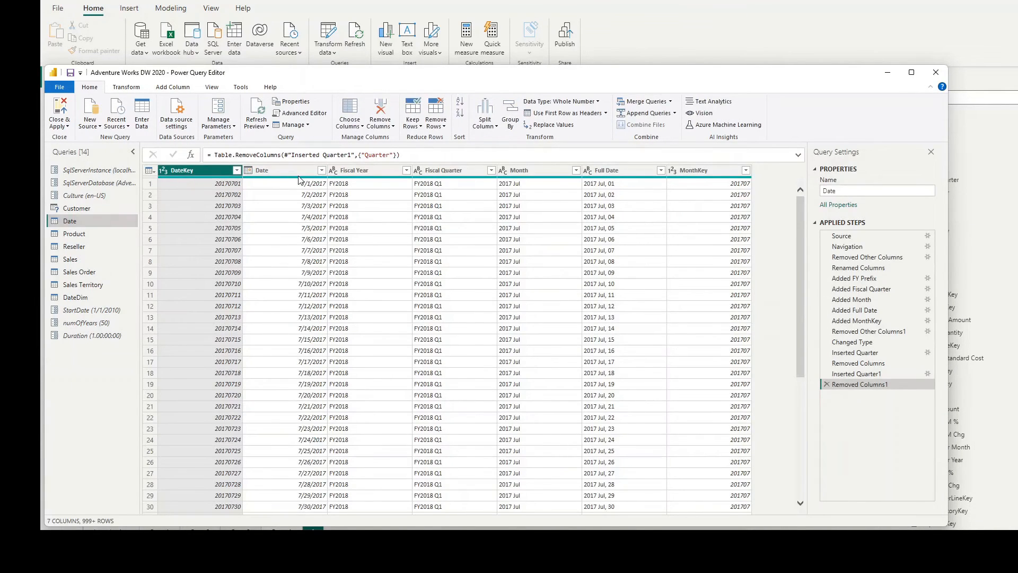
Step: Add a Year column extracted from the Date column of the Date query
{"action": "left_click", "coordinate": [297, 168]}
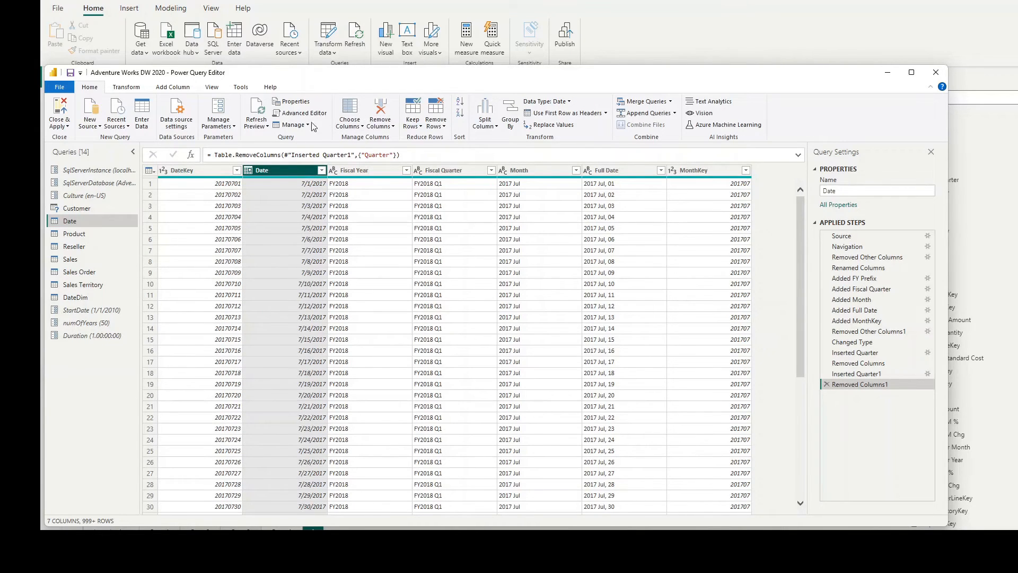
{"action": "left_click", "coordinate": [175, 88]}
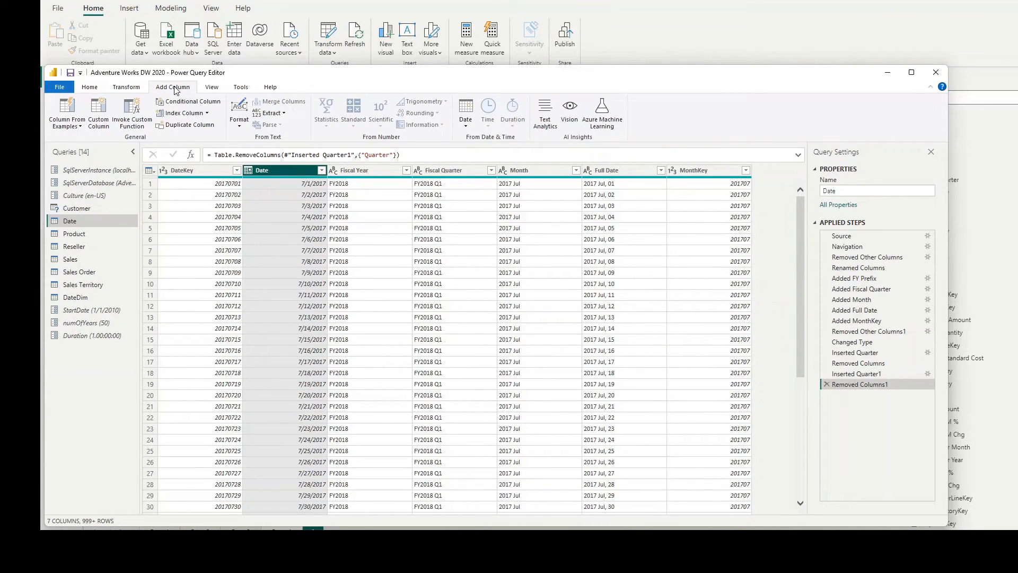
{"action": "left_click", "coordinate": [465, 129]}
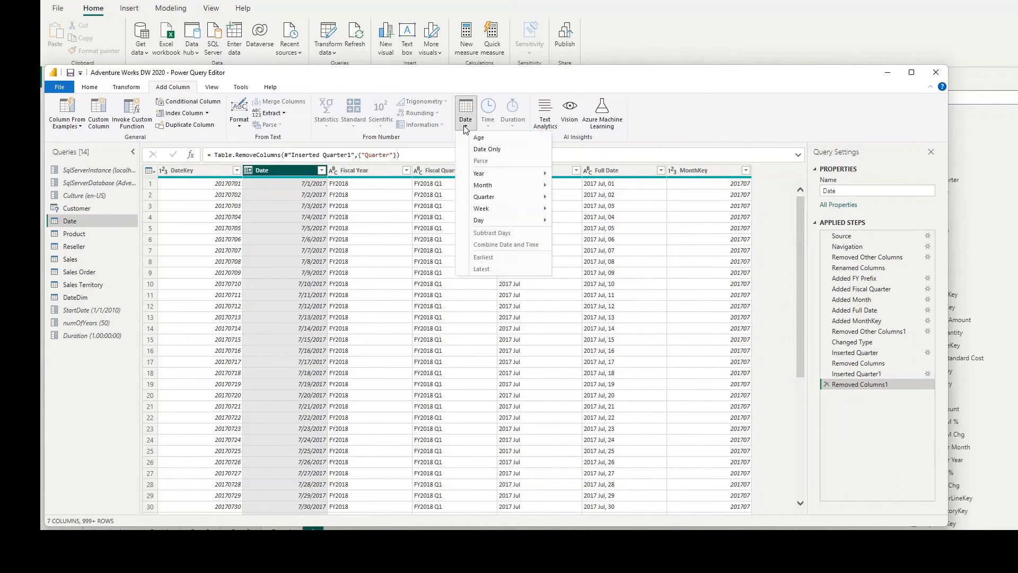
{"action": "mouse_move", "coordinate": [489, 177]}
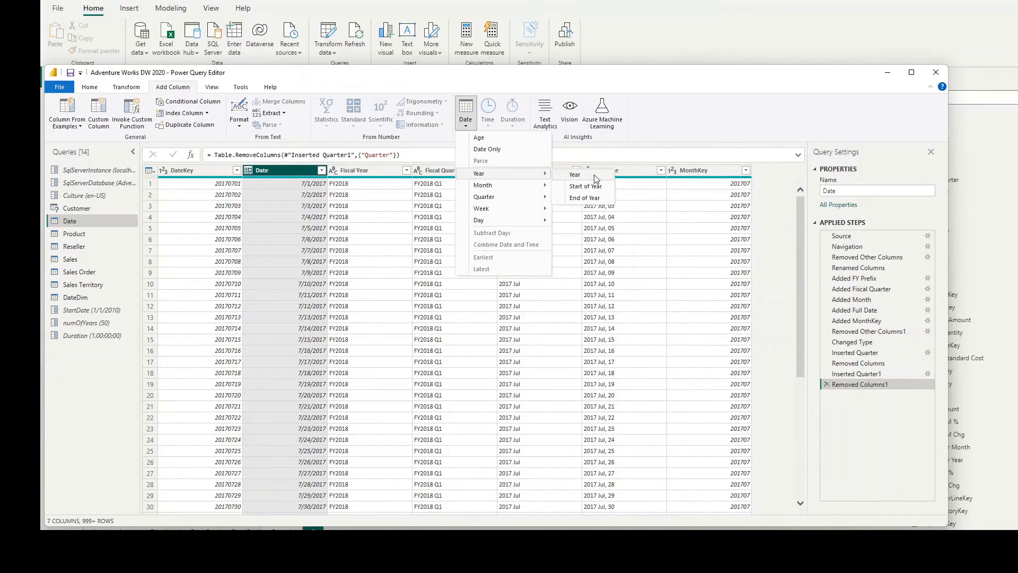
{"action": "left_click", "coordinate": [575, 175]}
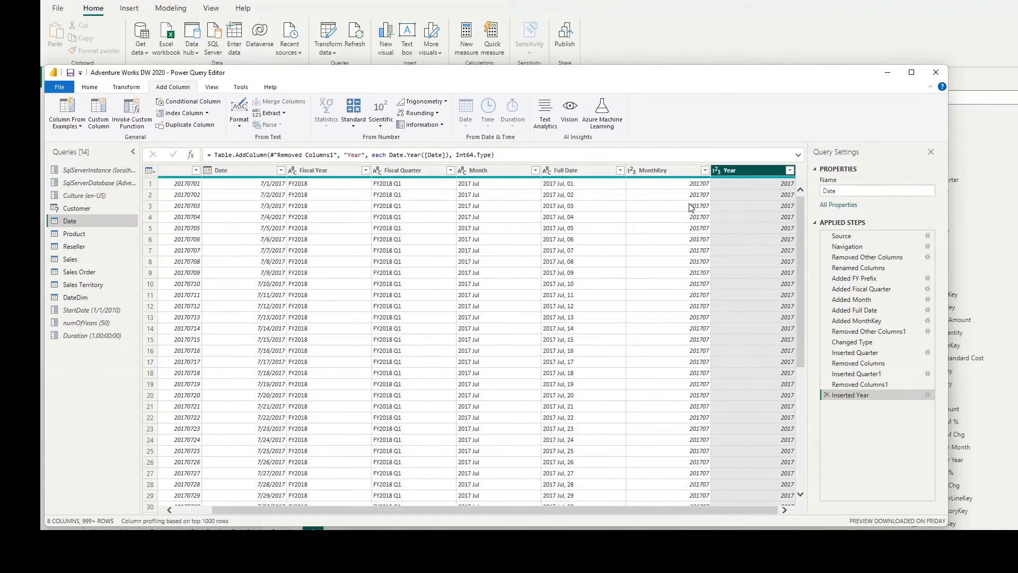
Step: Add a month-number column extracted from the Date column of the Date query
{"action": "left_click", "coordinate": [258, 180]}
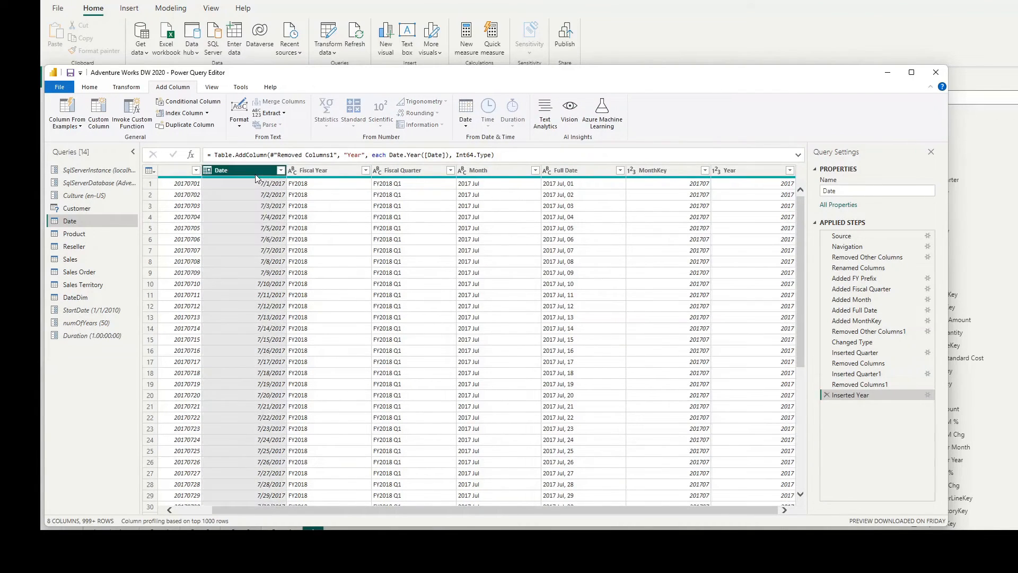
{"action": "left_click", "coordinate": [465, 126]}
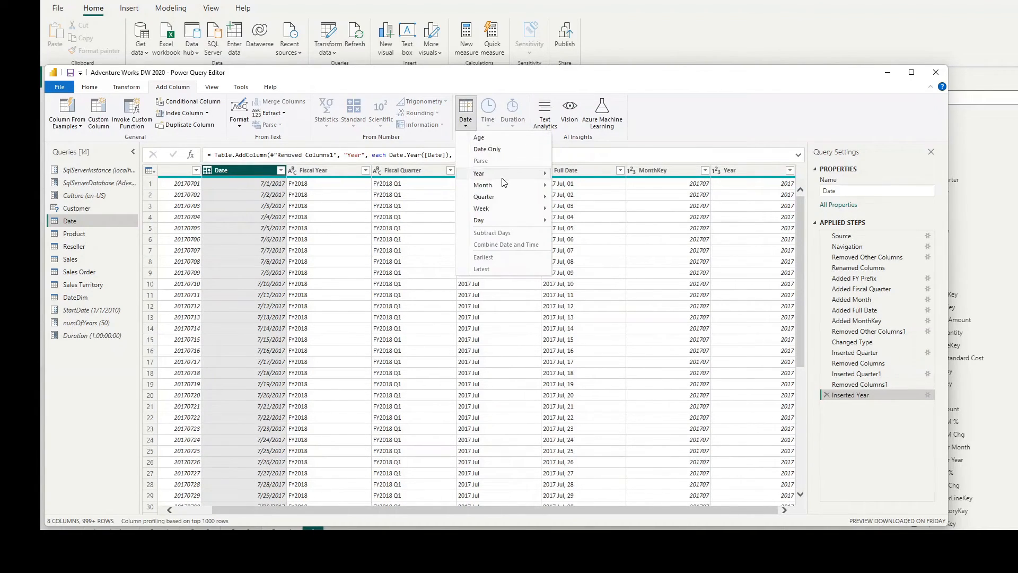
{"action": "mouse_move", "coordinate": [503, 187]}
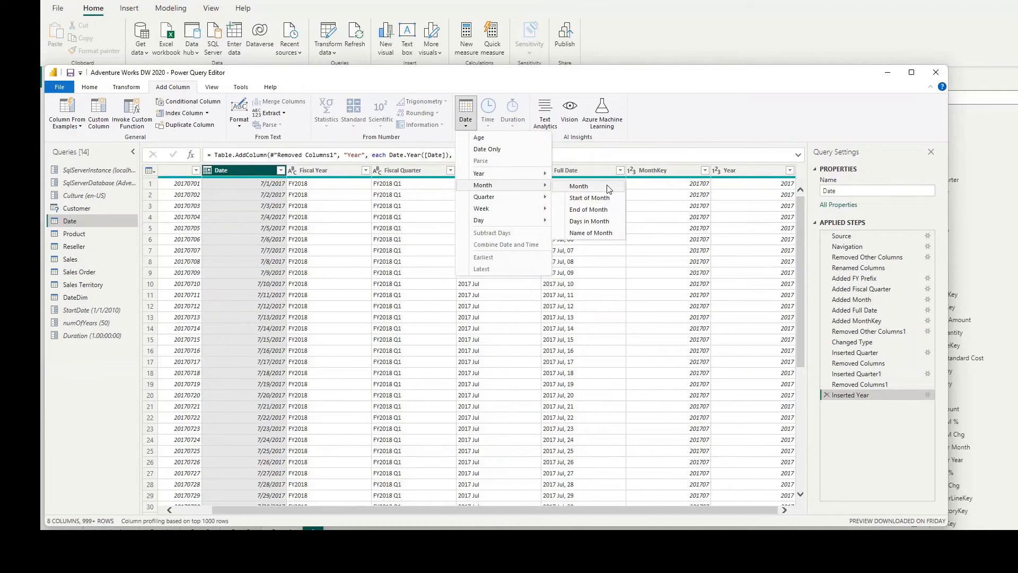
{"action": "left_click", "coordinate": [578, 186]}
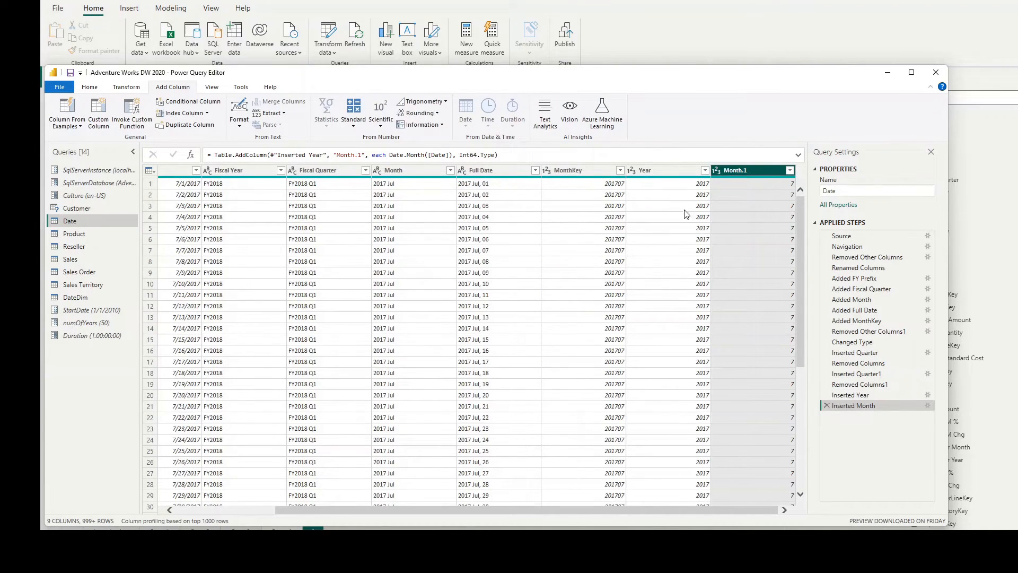
Step: Close Power Query Editor and apply the Date query changes to the model
{"action": "left_click", "coordinate": [936, 74]}
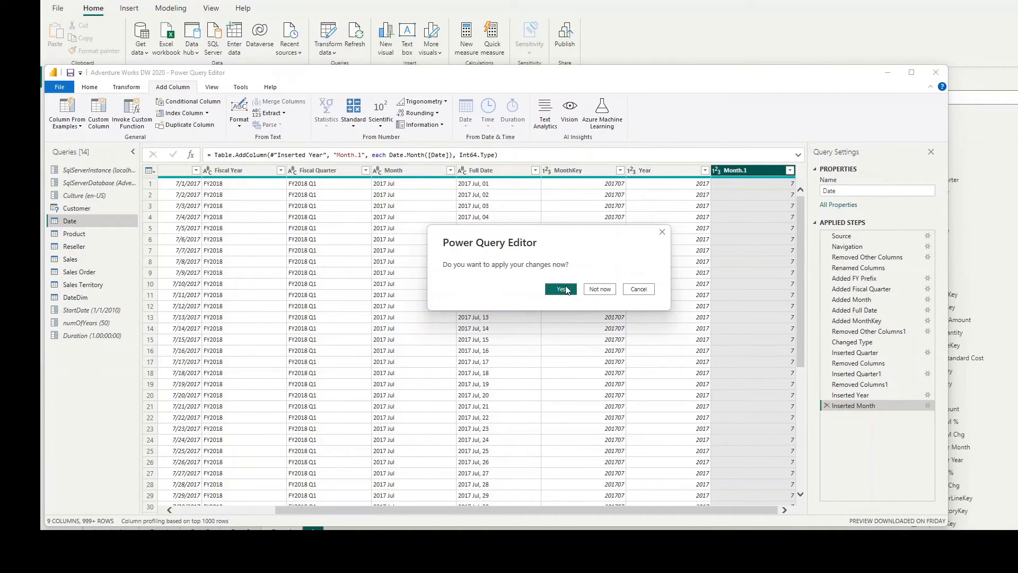
{"action": "left_click", "coordinate": [566, 289]}
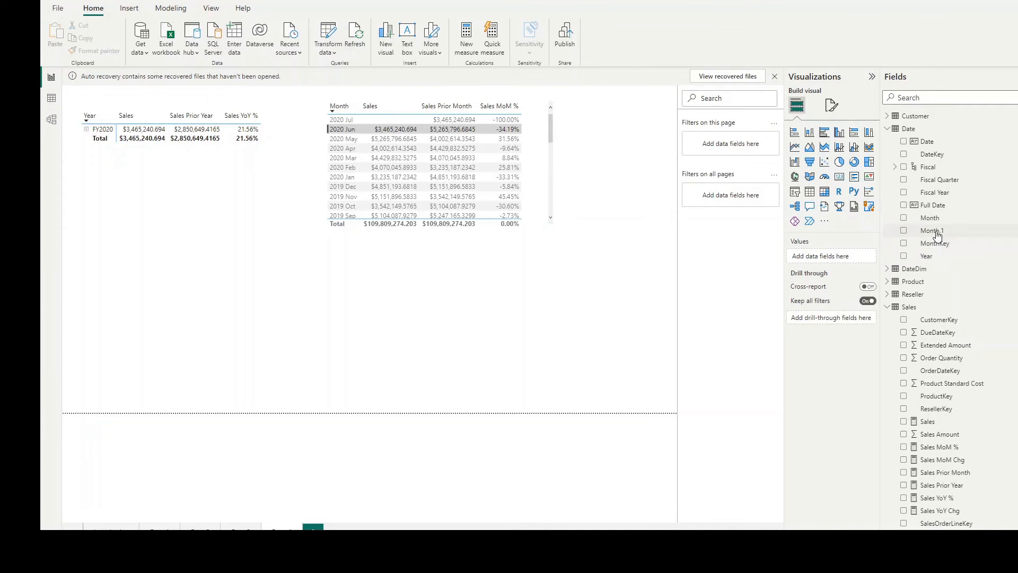
Step: Delete the Month.1 column from the Date table
{"action": "left_click", "coordinate": [936, 233]}
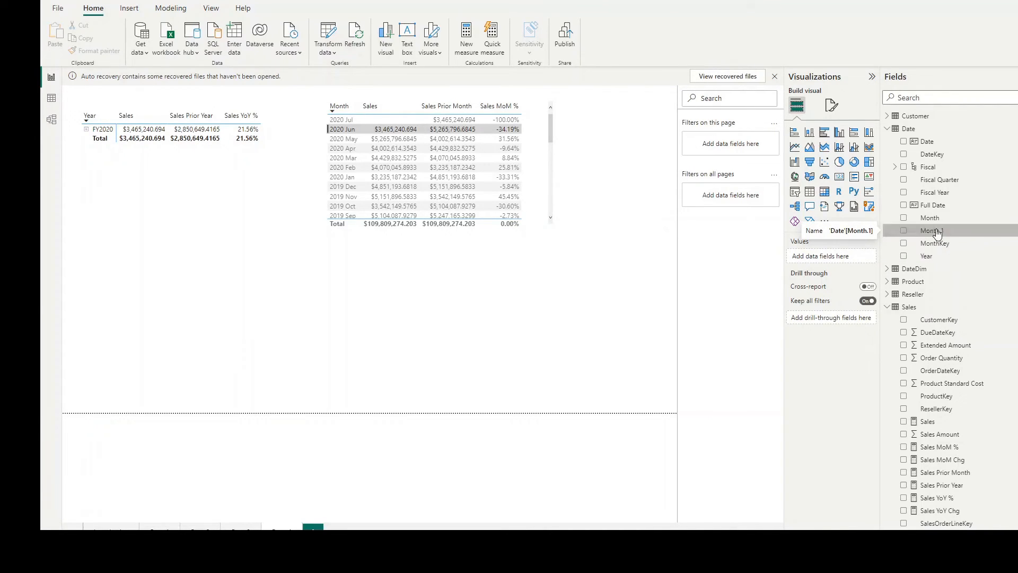
{"action": "right_click", "coordinate": [936, 232]}
{"action": "left_click", "coordinate": [986, 323]}
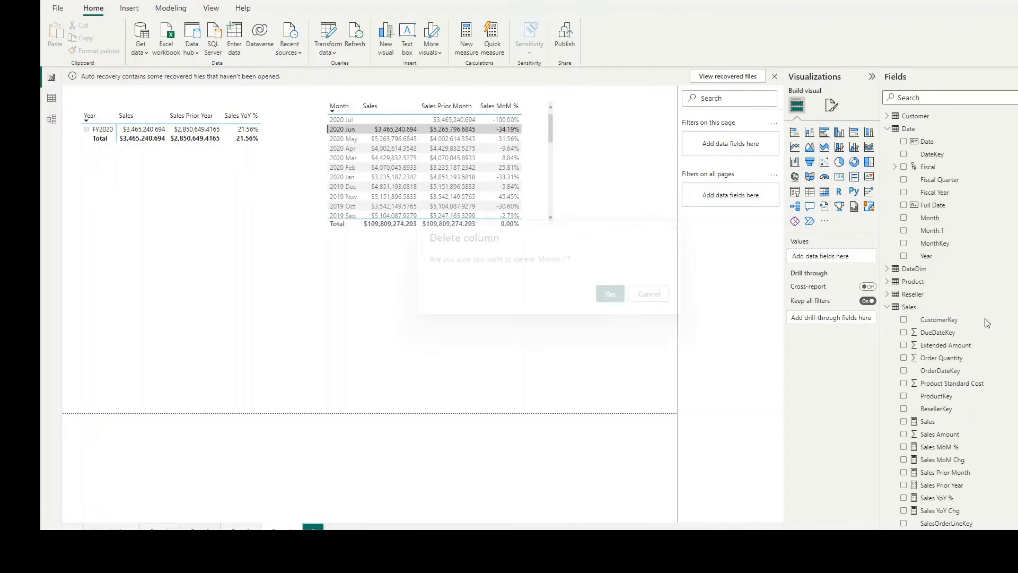
{"action": "left_click", "coordinate": [615, 295]}
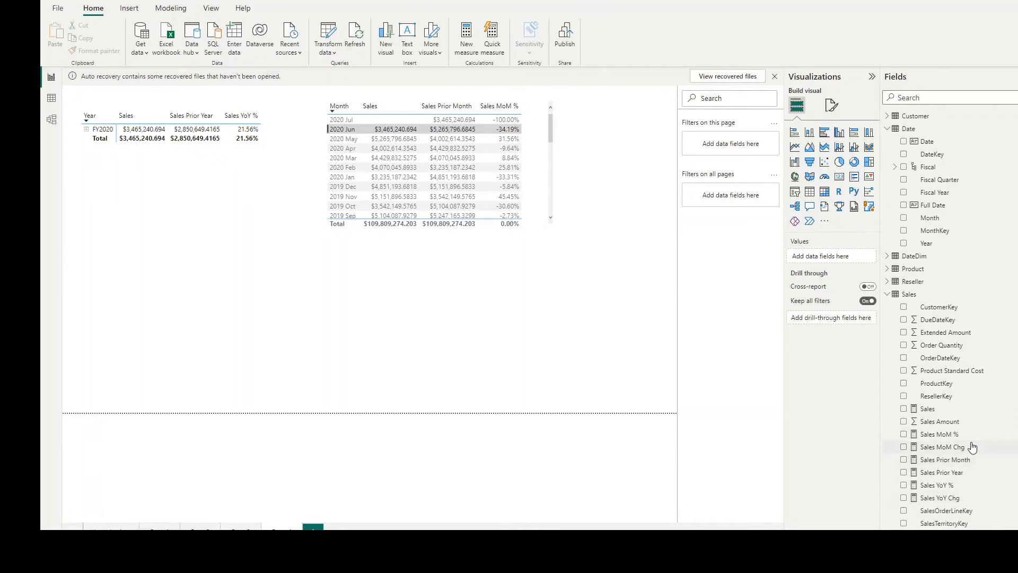
Step: Start a new measure in the Sales table named Sales Prior Qtr, using CALCULATE with Sales[Sales] as its expression
{"action": "scroll", "coordinate": [971, 447], "scroll_direction": "down", "scroll_amount": 3}
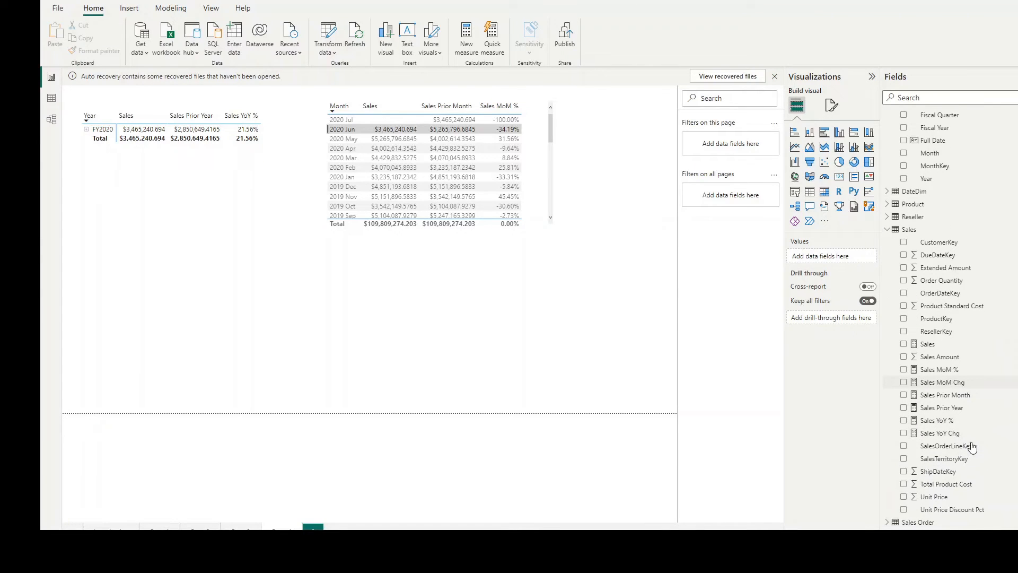
{"action": "left_click", "coordinate": [915, 226]}
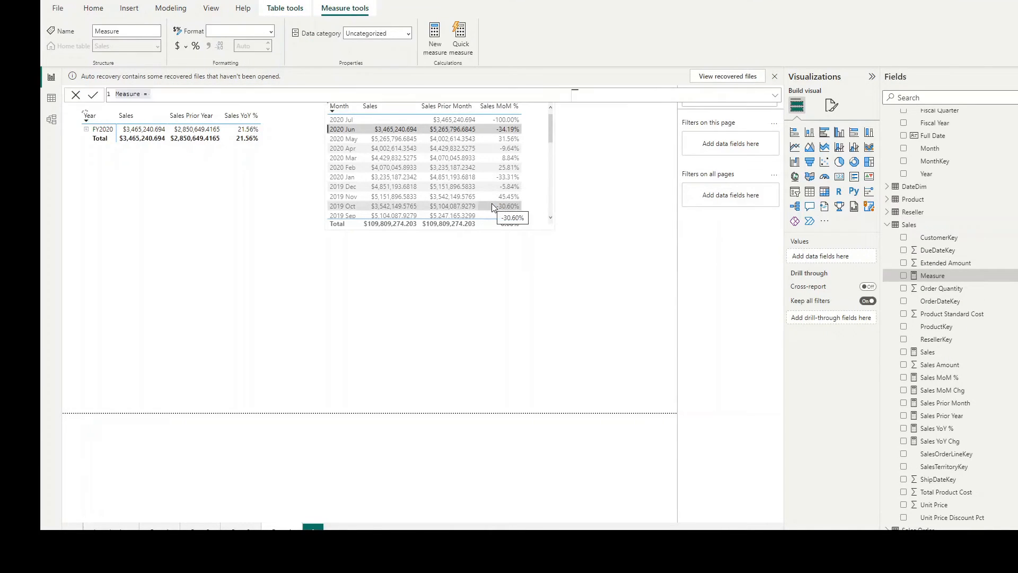
{"action": "type", "text": "Sales Prior Q"}
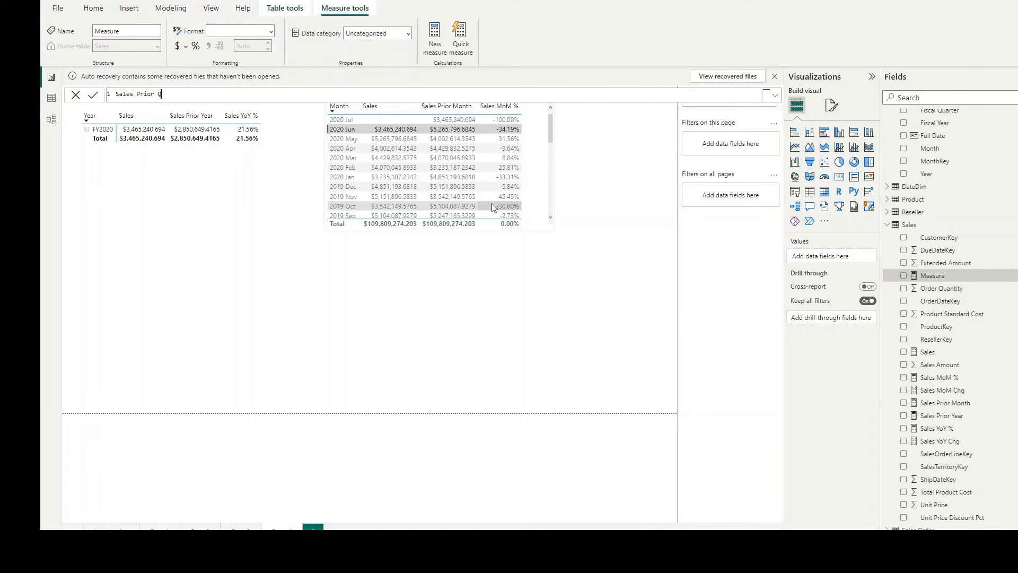
{"action": "type", "text": "tr = CALCULATE("}
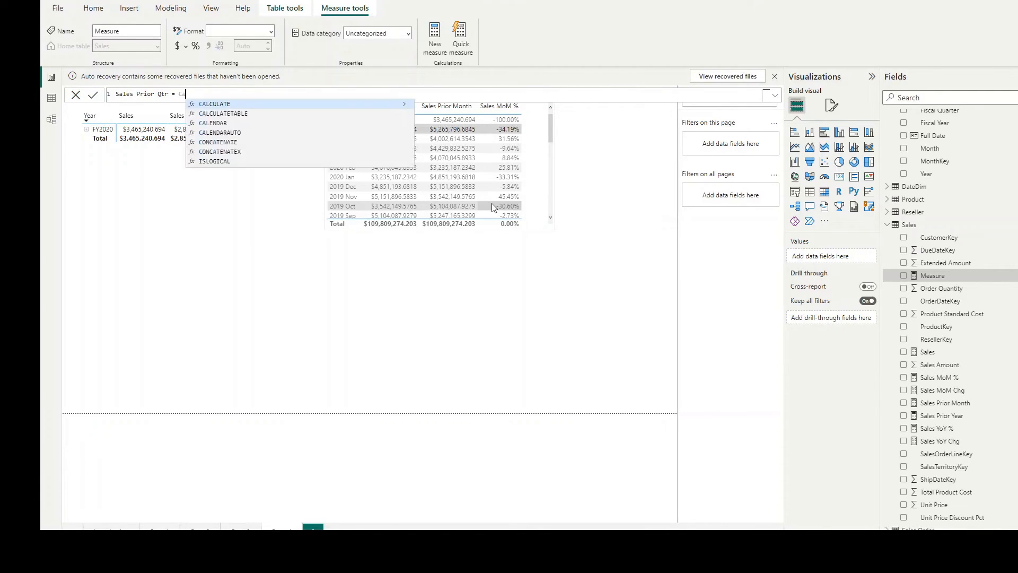
{"action": "type", "text": "Sal"}
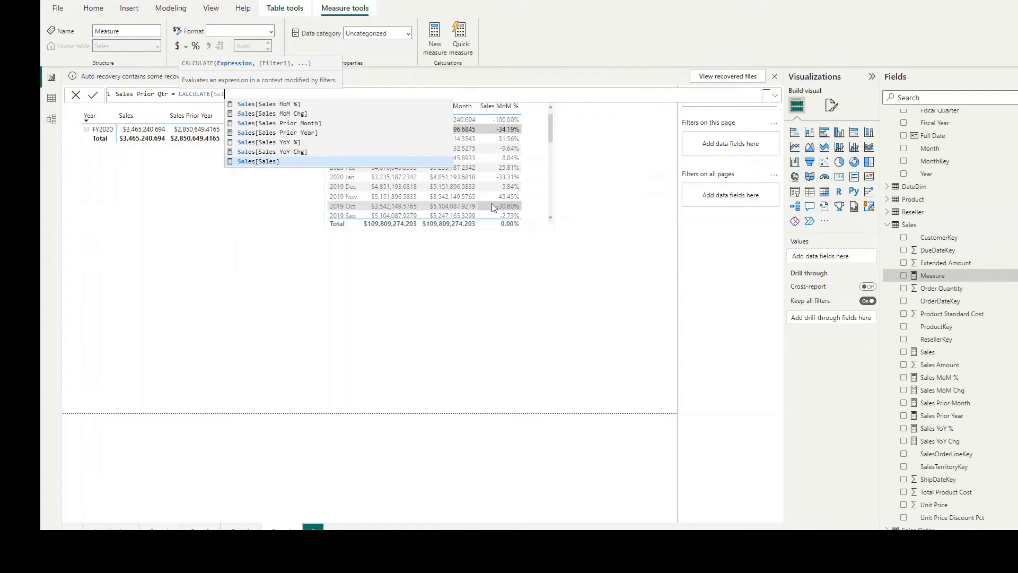
{"action": "type", "text": "es[Sales], PARALLELPERIOD("}
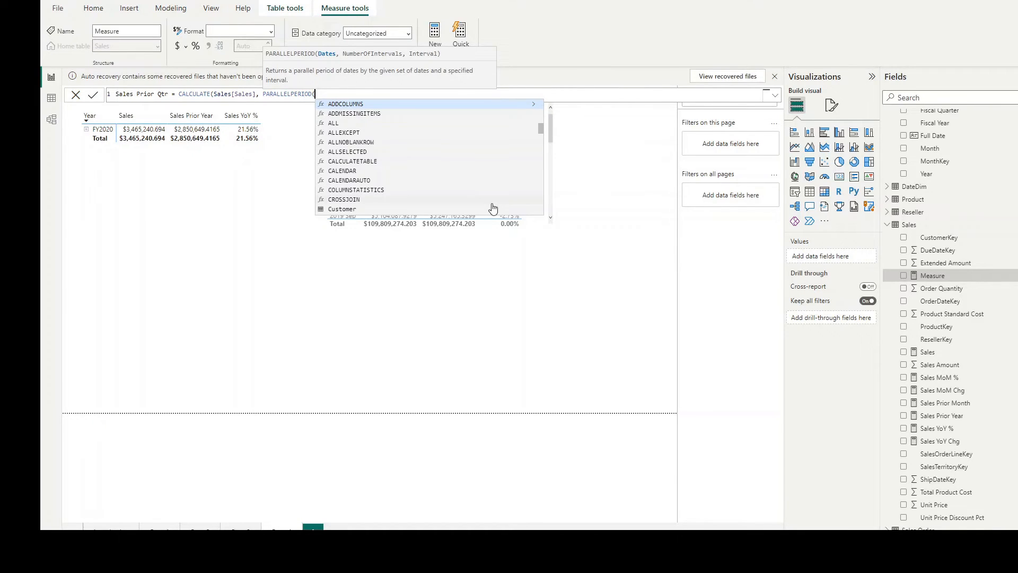
{"action": "type", "text": "Da"}
Step: Complete the Sales Prior Qtr formula with the filter PARALLELPERIOD('Date'[Date], -1, QUARTER) and commit the measure
{"action": "key", "text": "Down"}
{"action": "key", "text": "Down"}
{"action": "key", "text": "Down"}
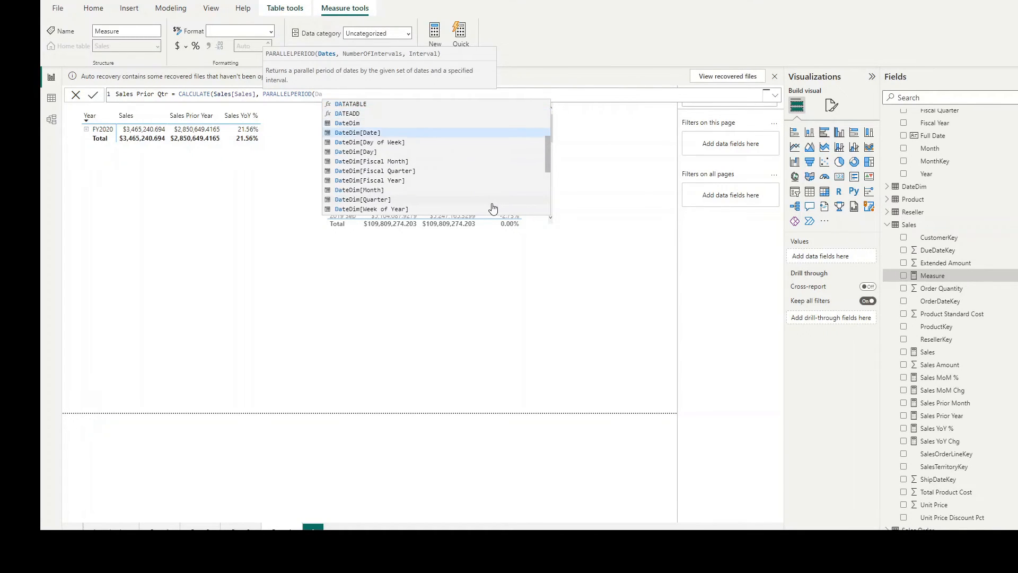
{"action": "type", "text": "te"}
{"action": "key", "text": "Down"}
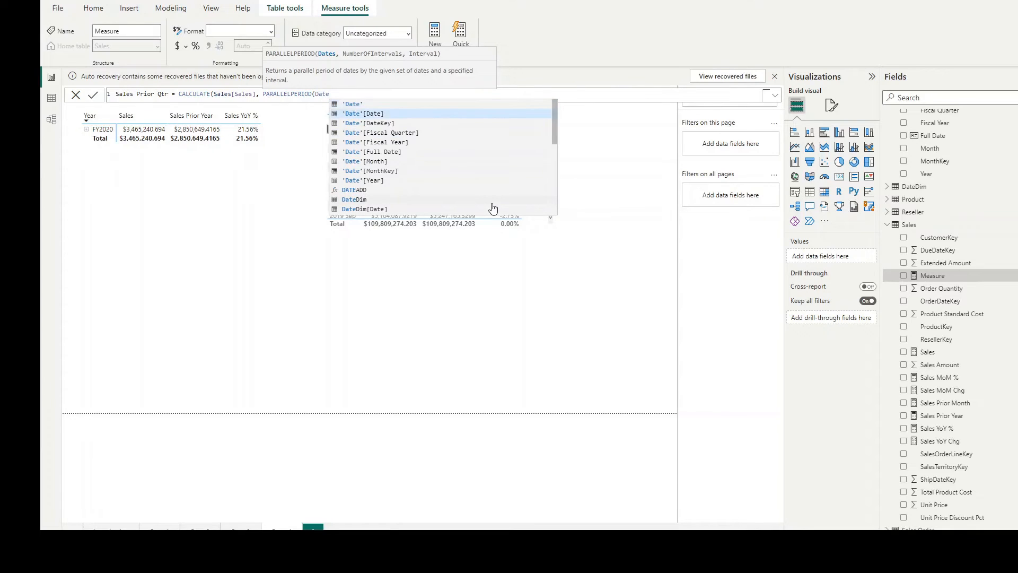
{"action": "key", "text": "Tab"}
{"action": "type", "text": ", "}
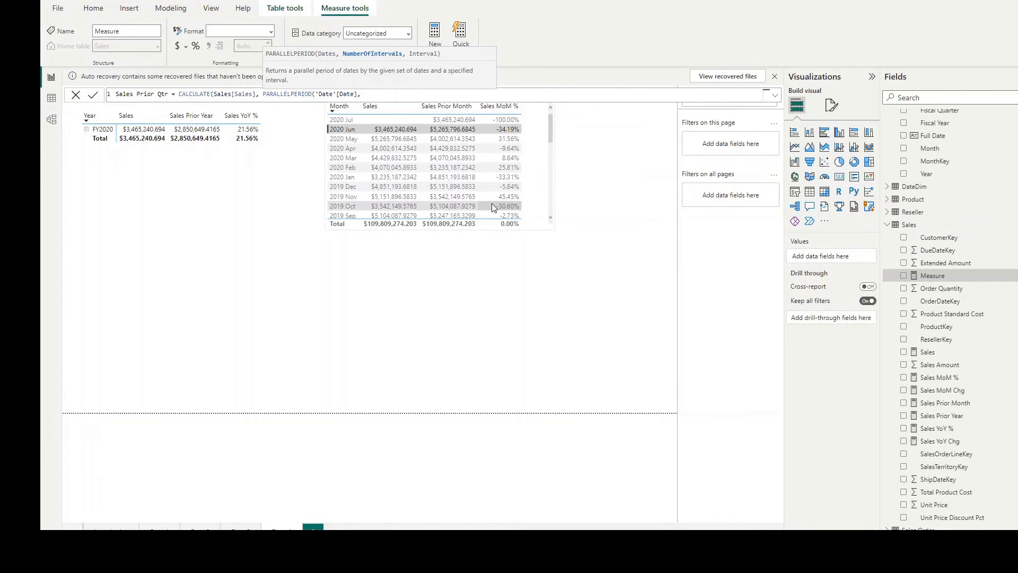
{"action": "type", "text": "-1, "}
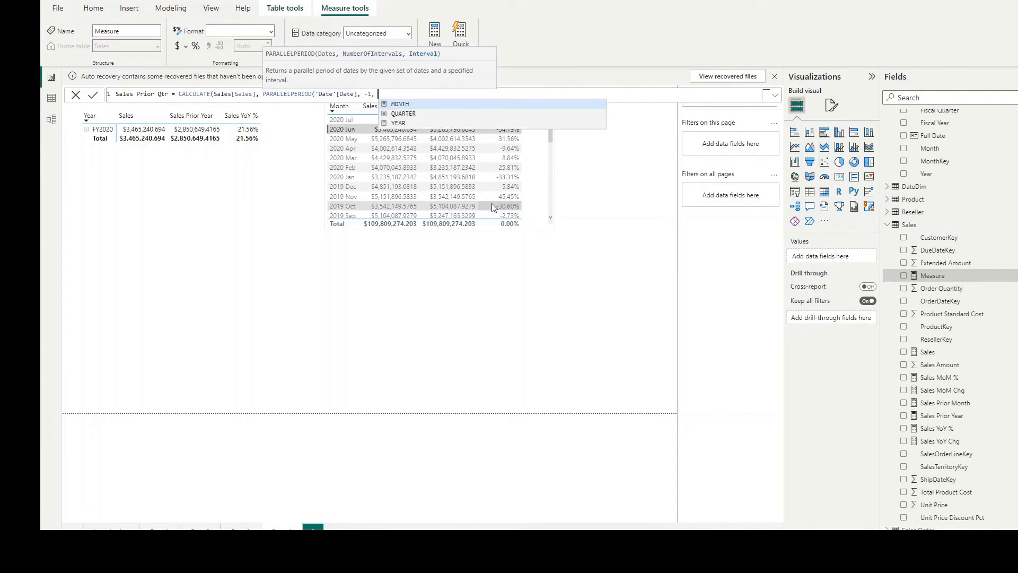
{"action": "type", "text": "QUARTER"}
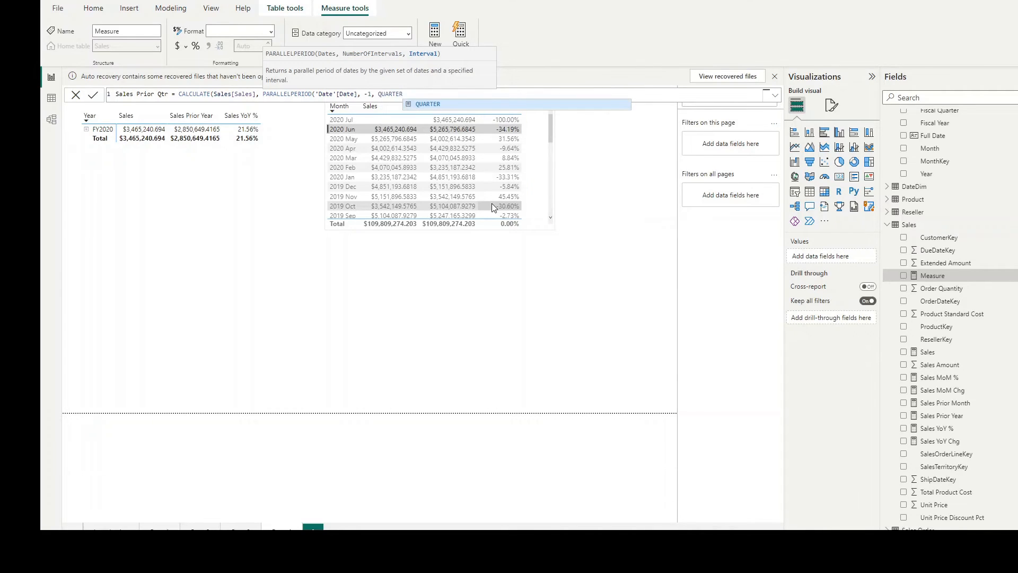
{"action": "type", "text": "))"}
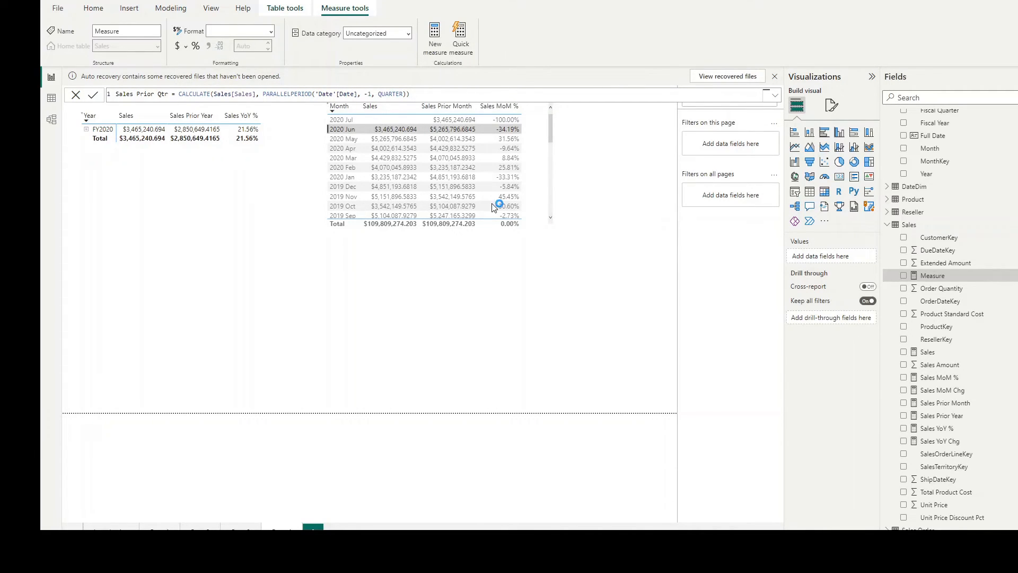
{"action": "key", "text": "Return"}
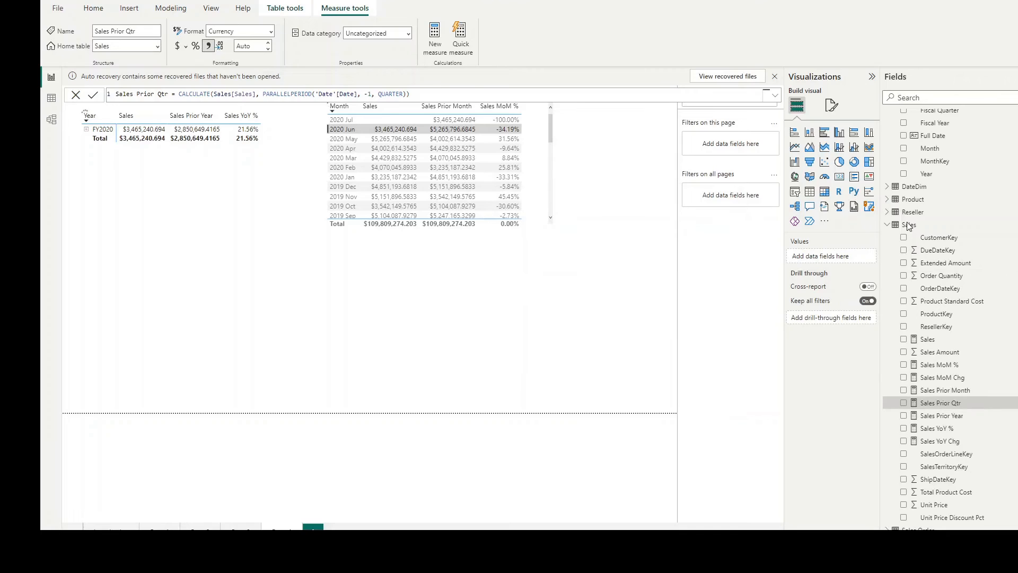
Step: Create a Sales table measure Sales QoQ Chg = Sales[Sales] - Sales[Sales Prior Qtr]
{"action": "left_click", "coordinate": [907, 224]}
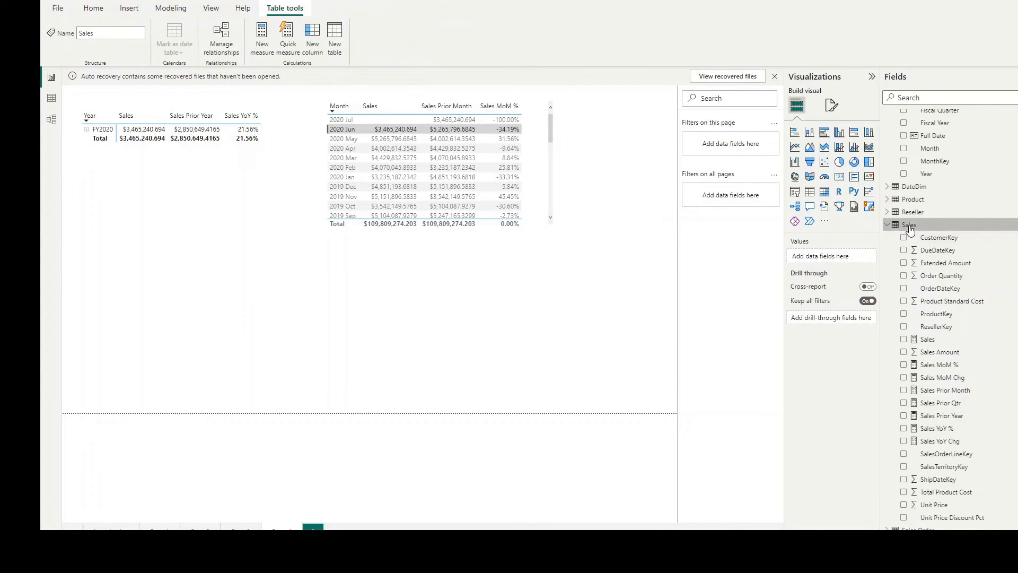
{"action": "right_click", "coordinate": [909, 225]}
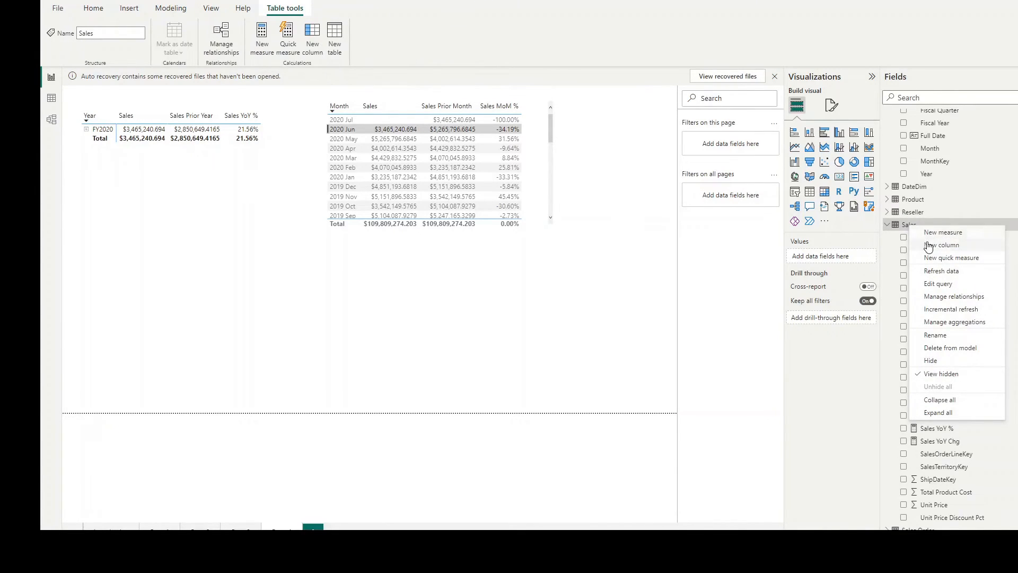
{"action": "left_click", "coordinate": [260, 42]}
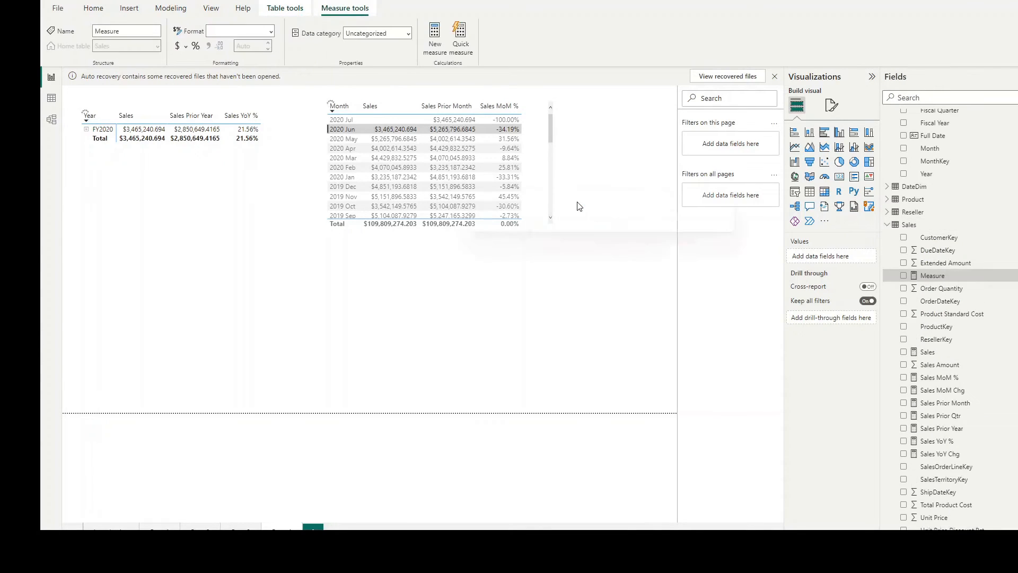
{"action": "type", "text": "S"}
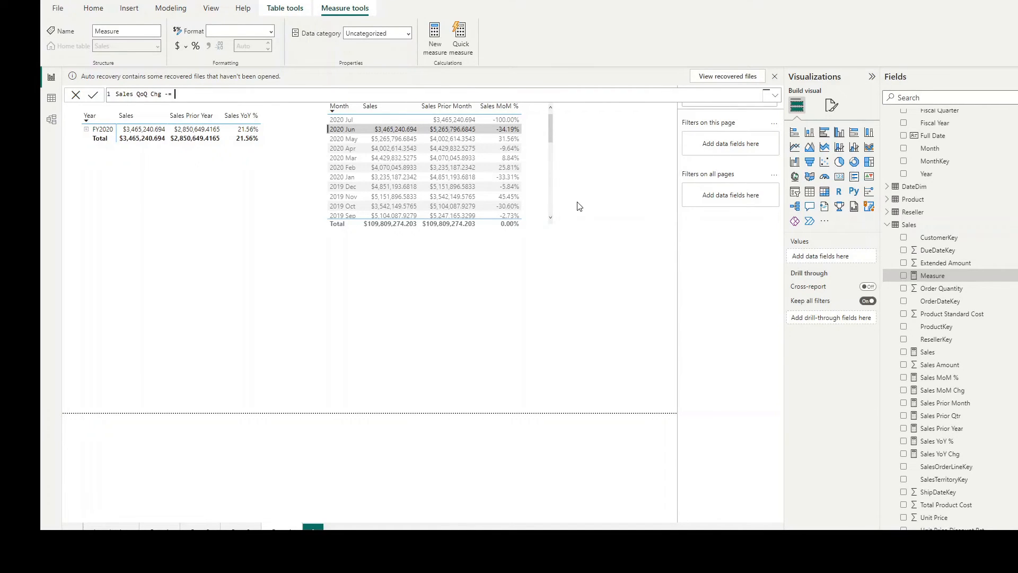
{"action": "type", "text": "ales QoQ Chg = Sa"}
{"action": "key", "text": "Tab"}
{"action": "type", "text": "- S"}
{"action": "type", "text": "ales"}
{"action": "key", "text": "Up"}
{"action": "key", "text": "Up"}
{"action": "key", "text": "Up"}
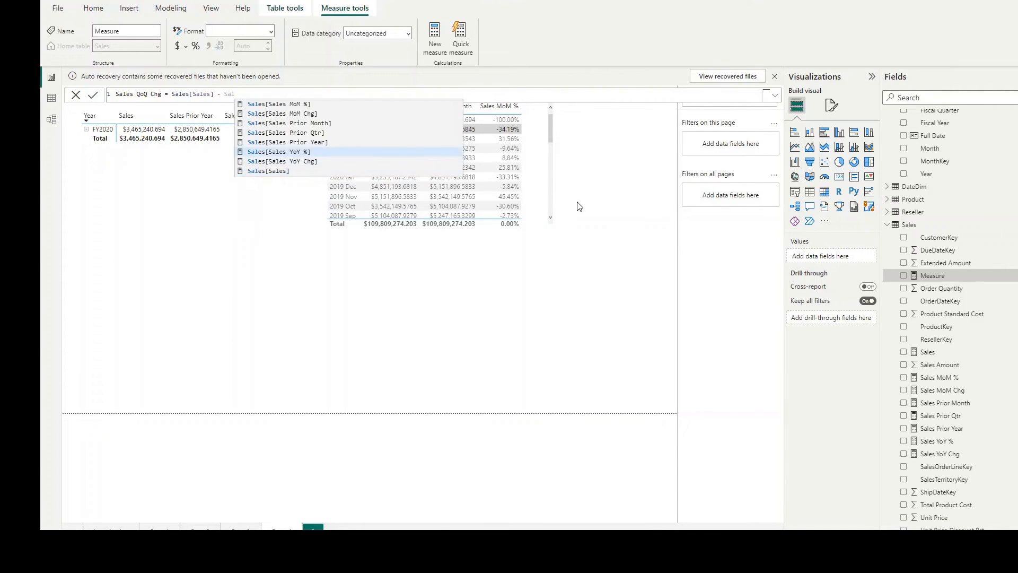
{"action": "key", "text": "Tab"}
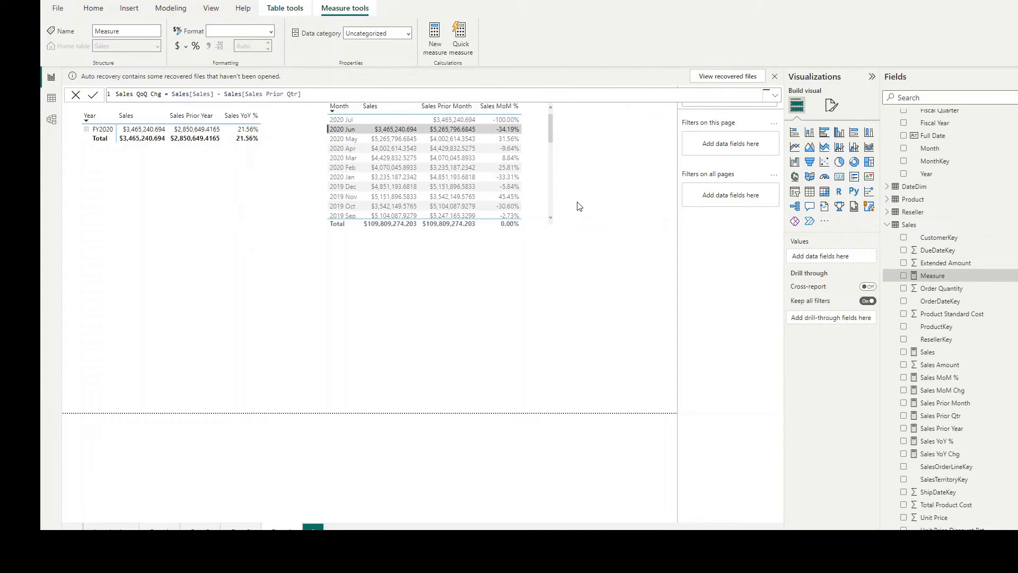
Step: Start a new Sales table measure named Sales QoQ % using DIVIDE with Sales[Sales QoQ Chg] as the numerator
{"action": "right_click", "coordinate": [907, 226]}
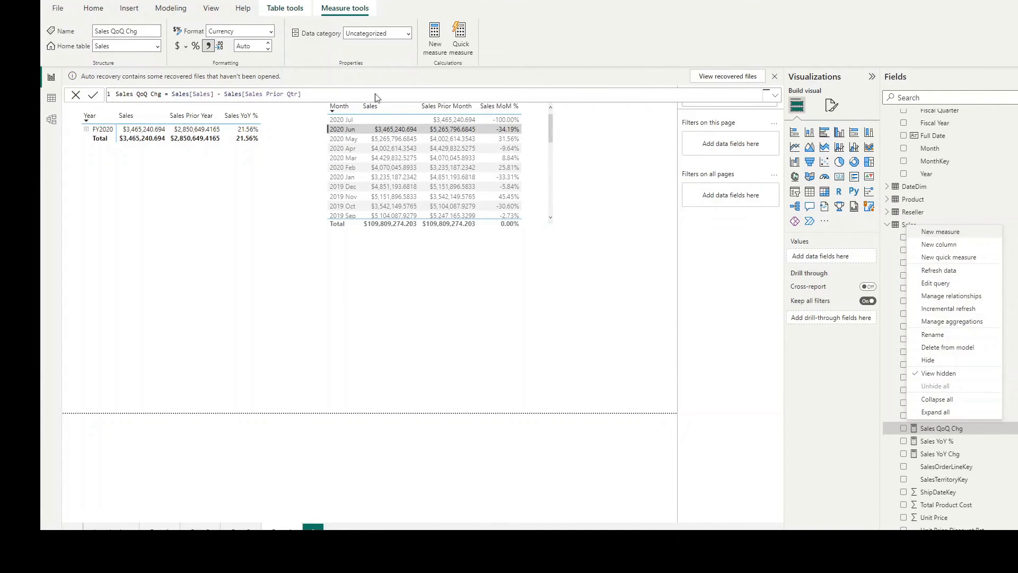
{"action": "left_click", "coordinate": [906, 225]}
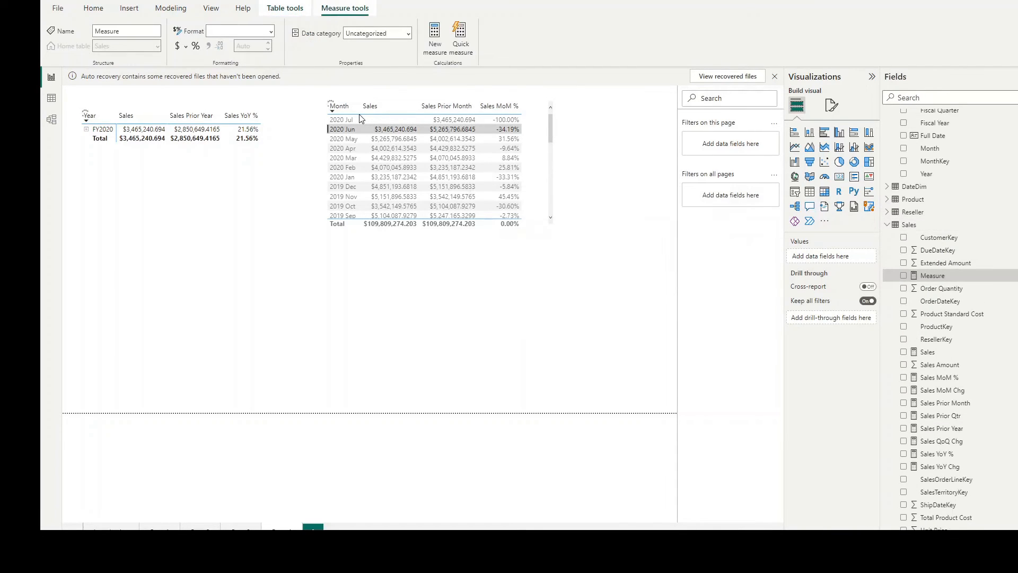
{"action": "type", "text": "Sales QoQ % ="}
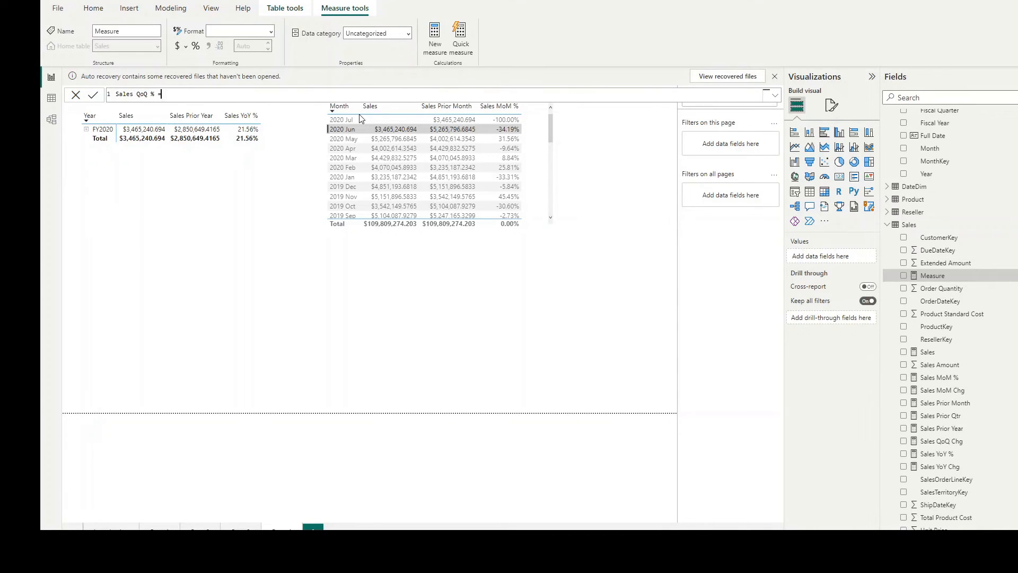
{"action": "type", "text": "DIVIDE("}
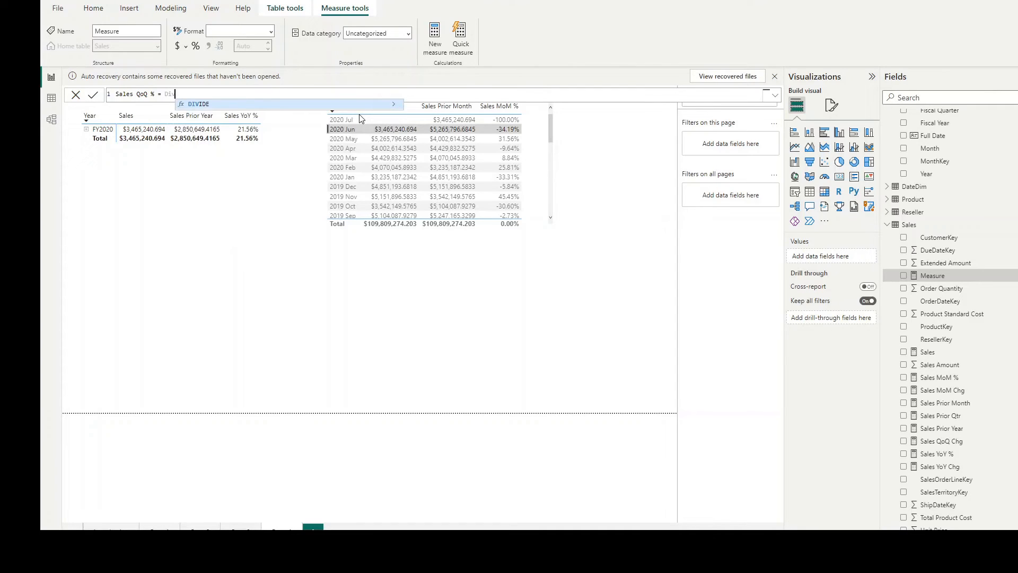
{"action": "type", "text": "Sa"}
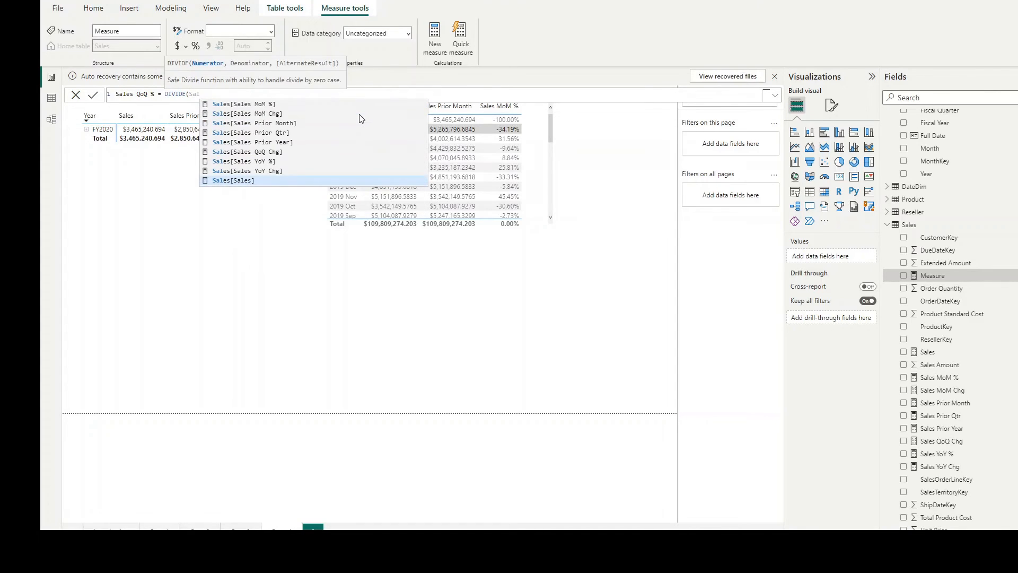
{"action": "type", "text": "l"}
{"action": "key", "text": "Up"}
{"action": "key", "text": "Up"}
{"action": "key", "text": "Up"}
{"action": "key", "text": "Tab"}
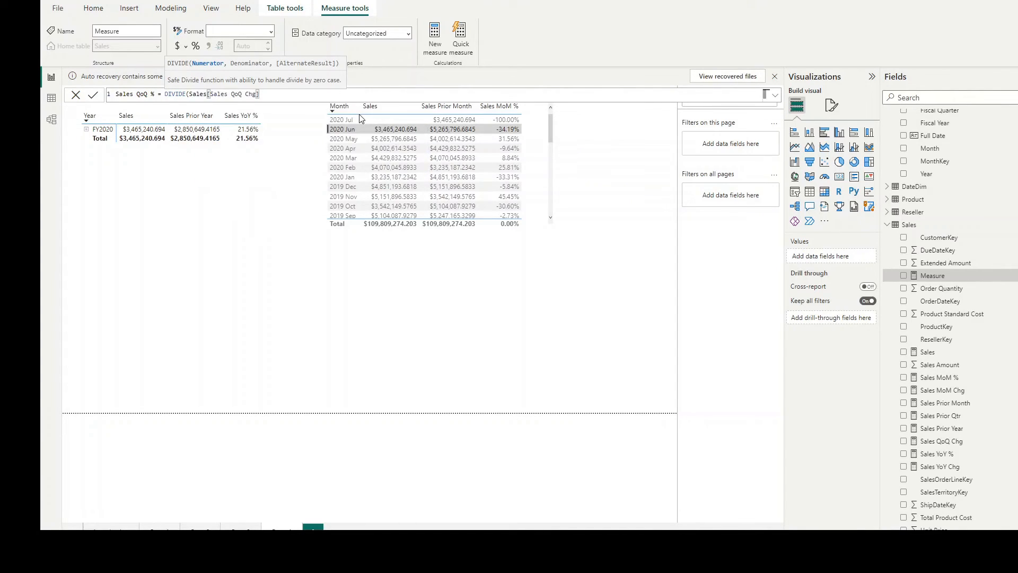
Step: Complete the Sales QoQ % formula with Sales[Sales QoQ Chg] as the DIVIDE denominator and commit the measure
{"action": "type", "text": ", Sal"}
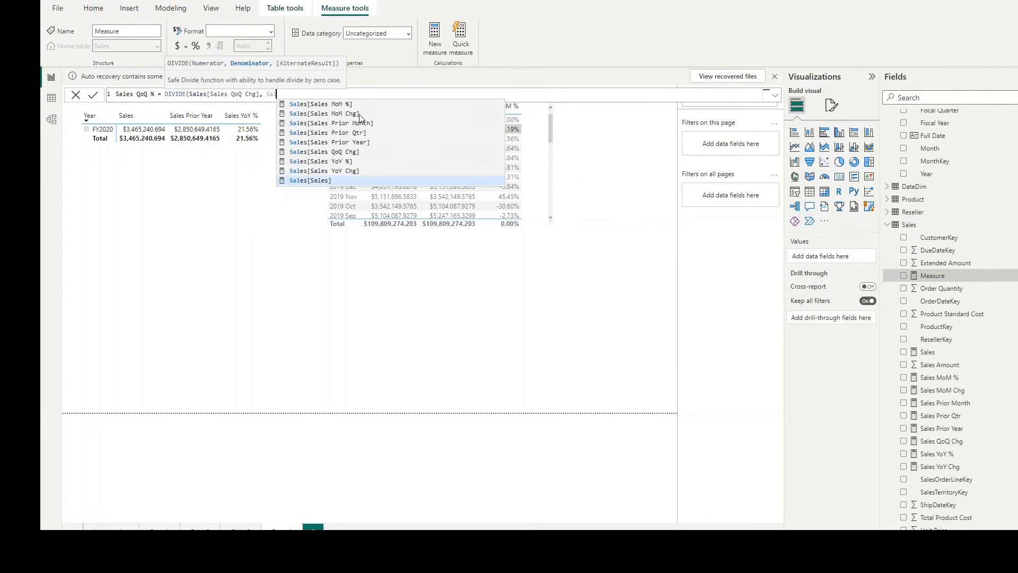
{"action": "key", "text": "Up"}
{"action": "key", "text": "Up"}
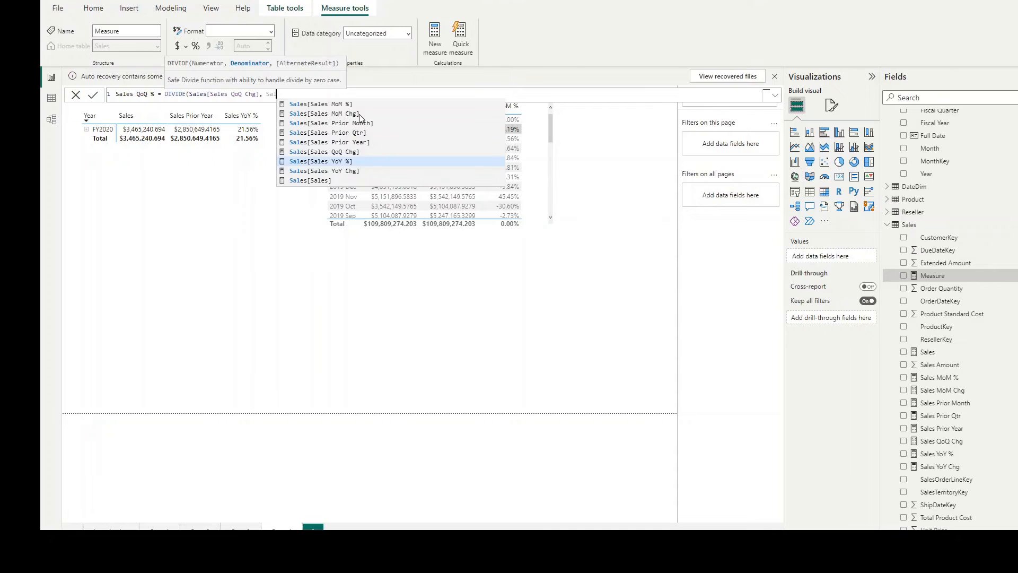
{"action": "key", "text": "Up"}
{"action": "key", "text": "Up"}
{"action": "key", "text": "Down"}
{"action": "key", "text": "Tab"}
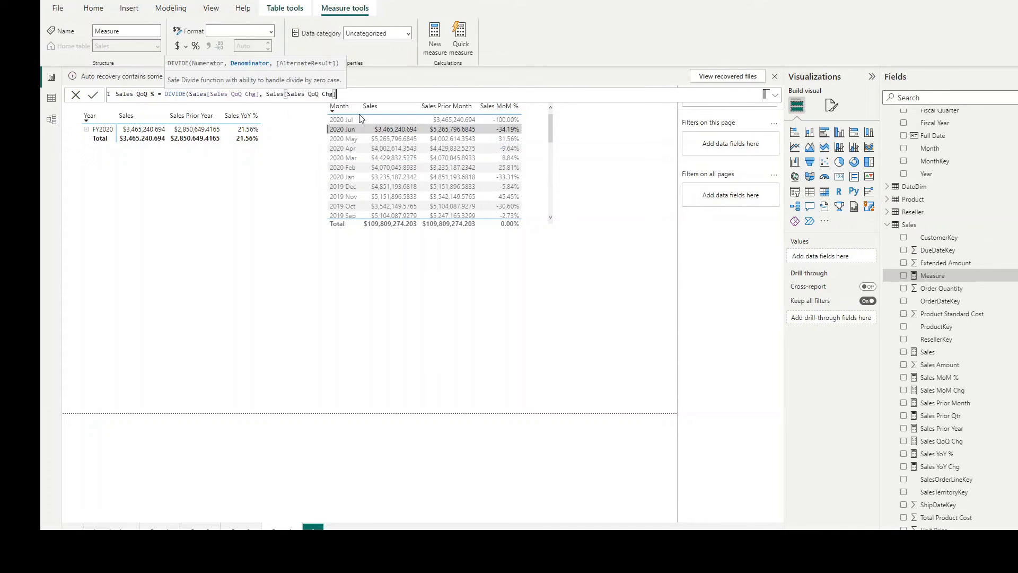
{"action": "type", "text": ")"}
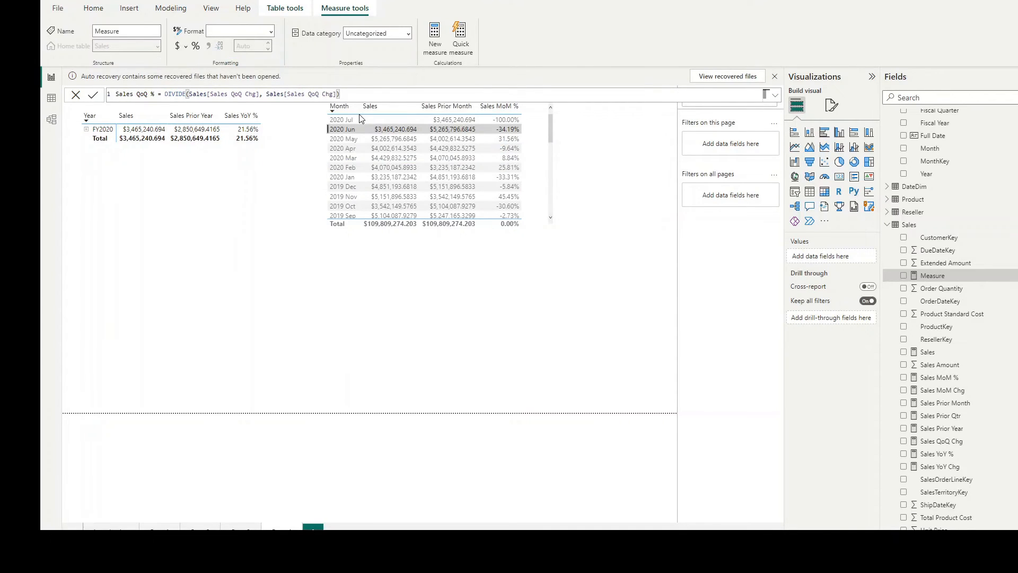
{"action": "key", "text": "Return"}
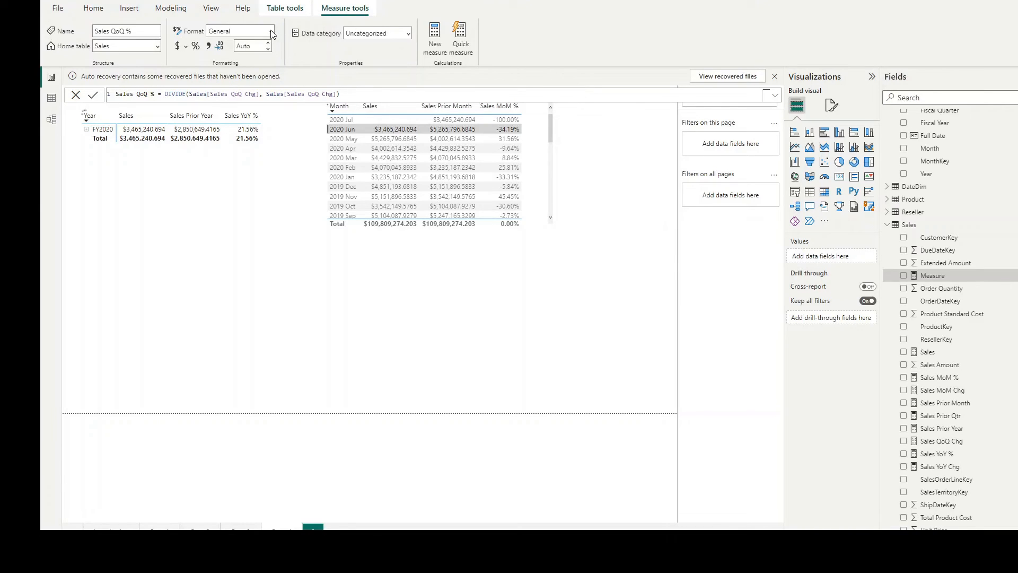
Step: Format the Sales QoQ % measure as Percentage and leave the formula editor
{"action": "left_click", "coordinate": [271, 34]}
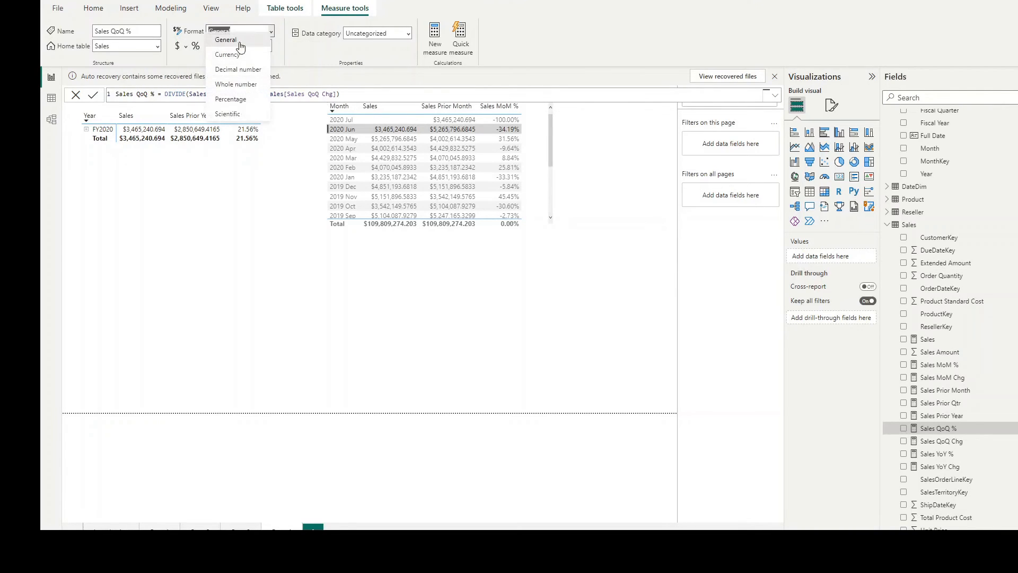
{"action": "left_click", "coordinate": [235, 107]}
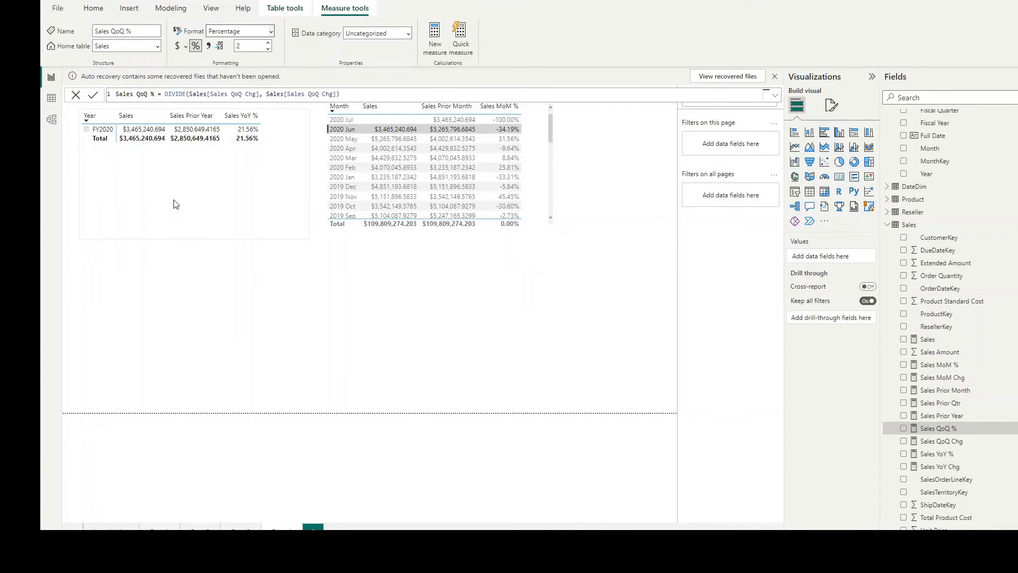
{"action": "left_click", "coordinate": [380, 271]}
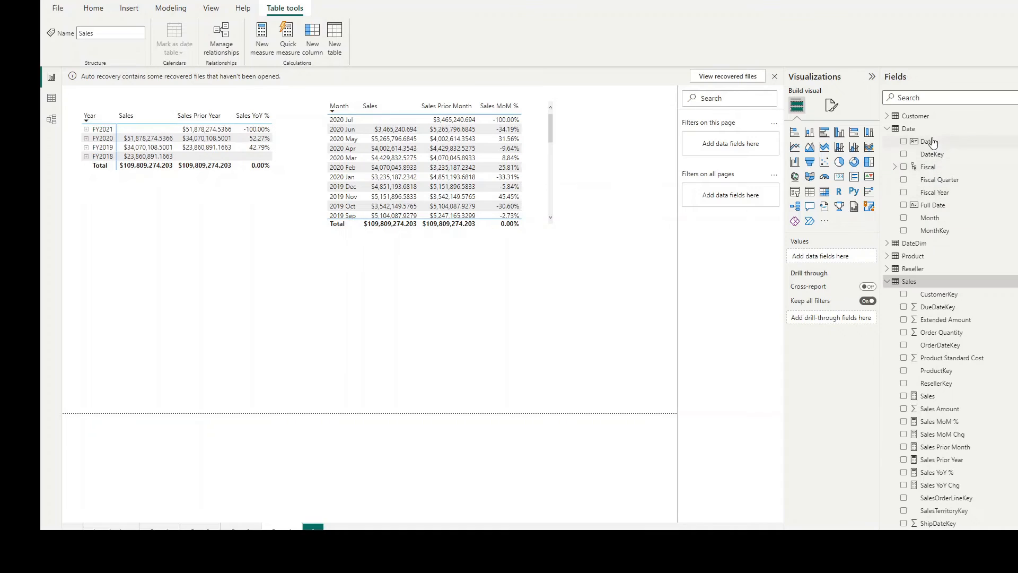
Step: Open the Date table's query for editing in Power Query Editor
{"action": "mouse_move", "coordinate": [917, 135]}
{"action": "left_click", "coordinate": [917, 133]}
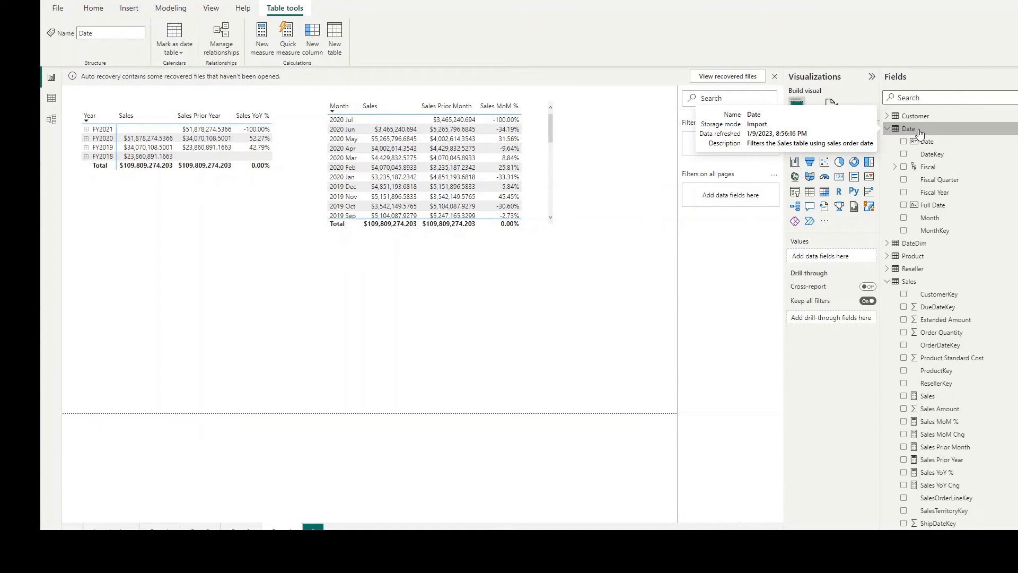
{"action": "right_click", "coordinate": [918, 130]}
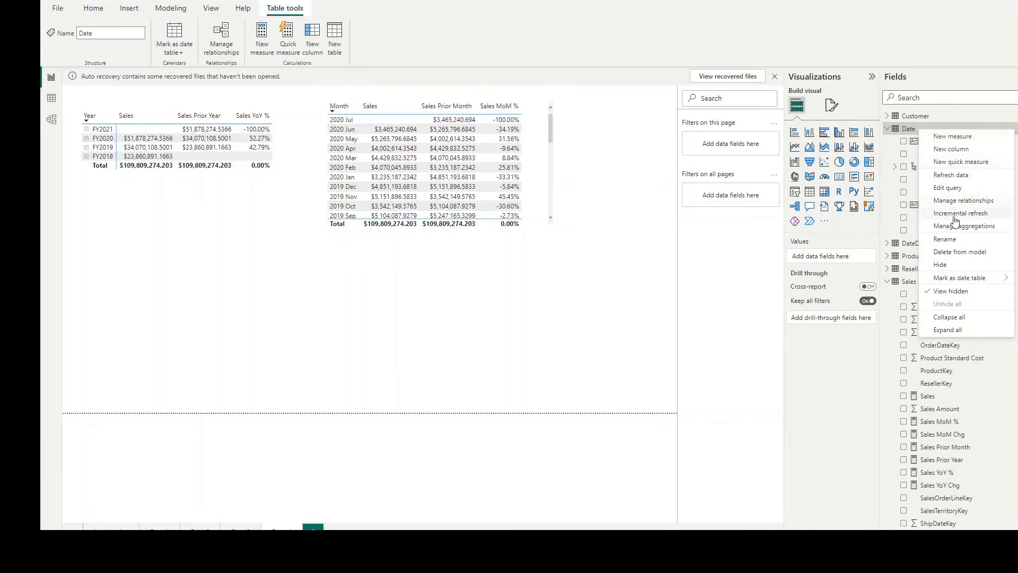
{"action": "left_click", "coordinate": [947, 188]}
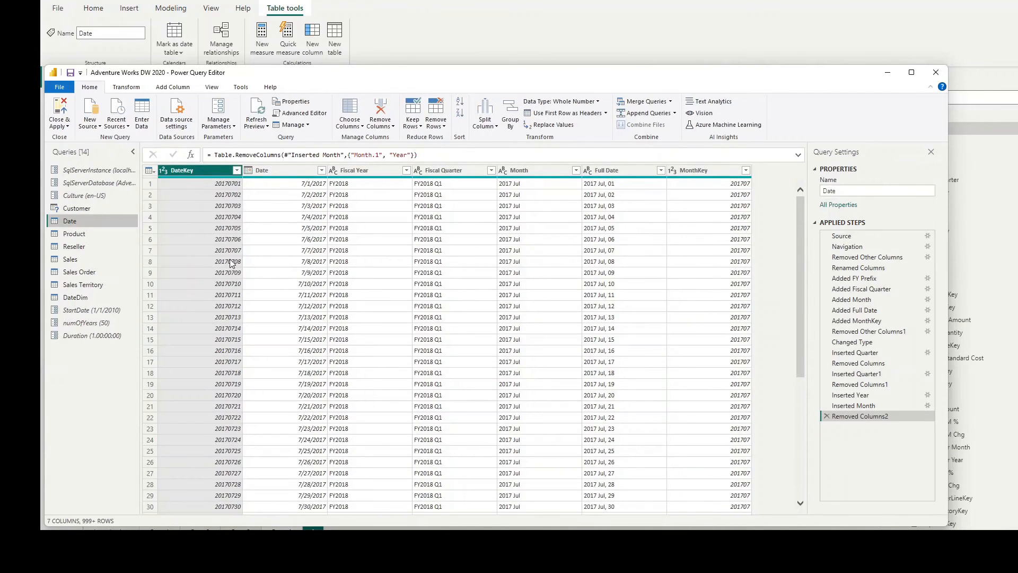
Step: Add a Year column to the Date query, extracted from its Date column
{"action": "left_click", "coordinate": [276, 170]}
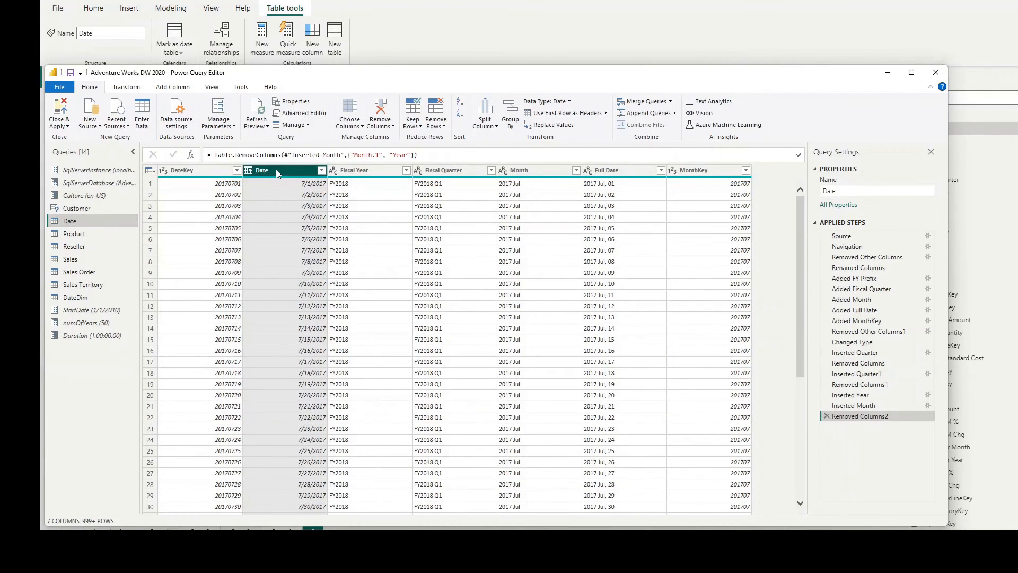
{"action": "left_click", "coordinate": [168, 88]}
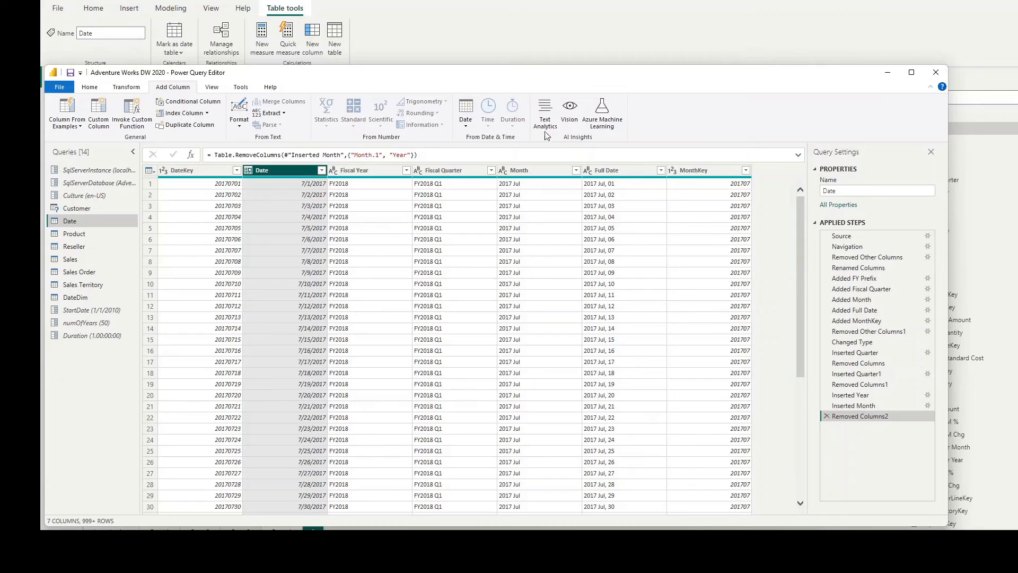
{"action": "left_click", "coordinate": [467, 128]}
{"action": "mouse_move", "coordinate": [493, 175]}
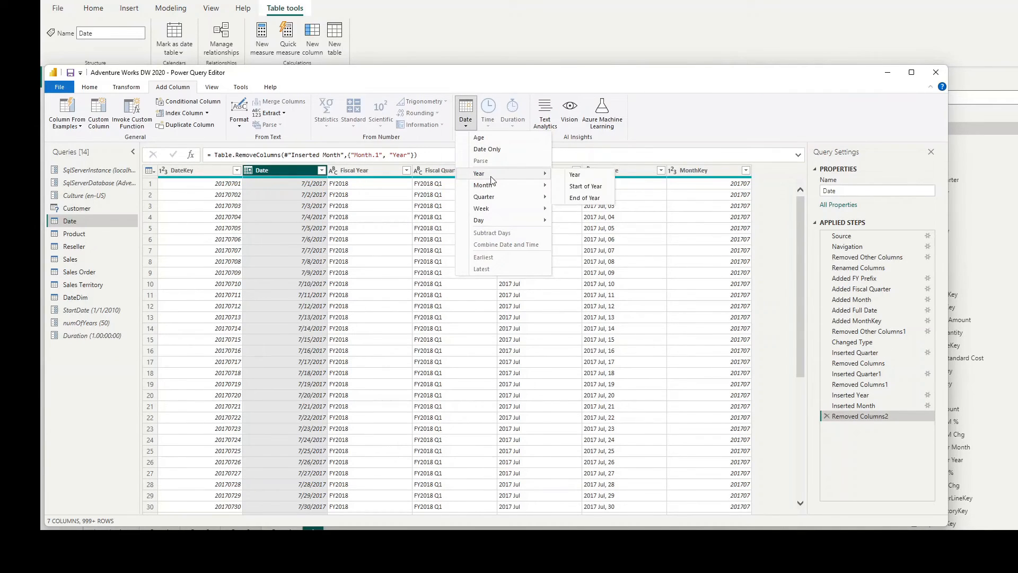
{"action": "left_click", "coordinate": [574, 175]}
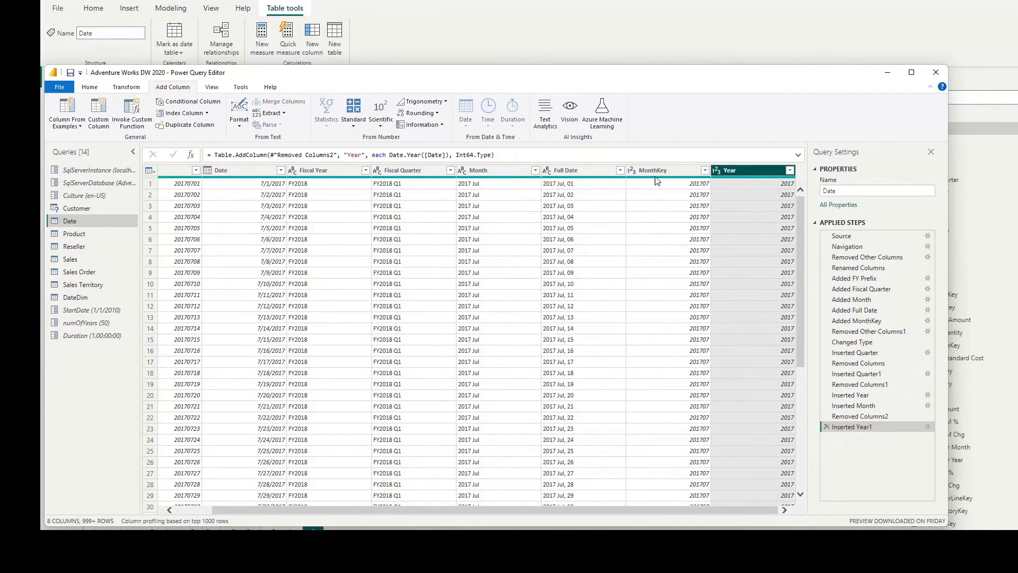
Step: Add a Quarter of Year column to the Date query, extracted from its Date column
{"action": "left_click", "coordinate": [241, 172]}
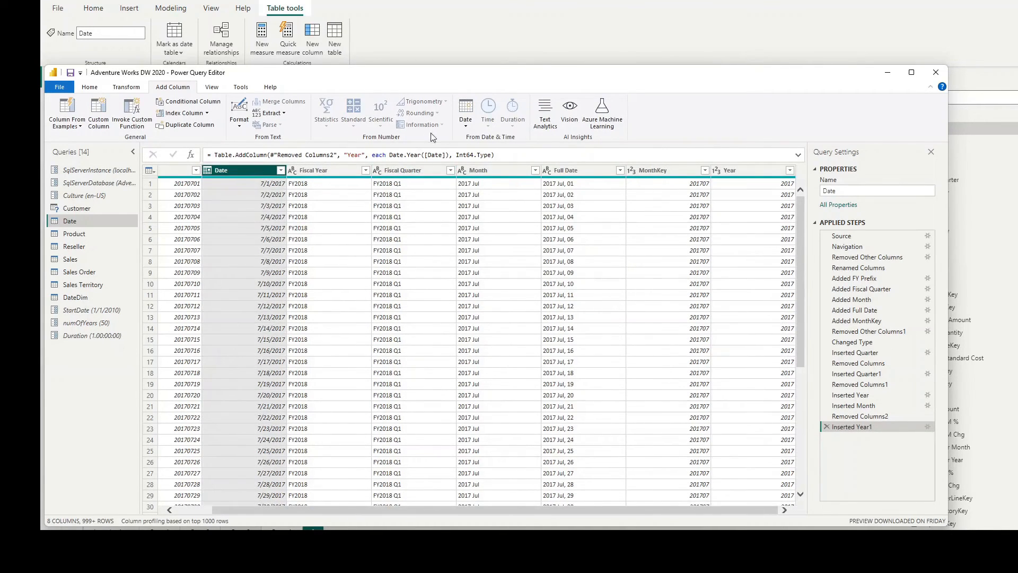
{"action": "left_click", "coordinate": [464, 126]}
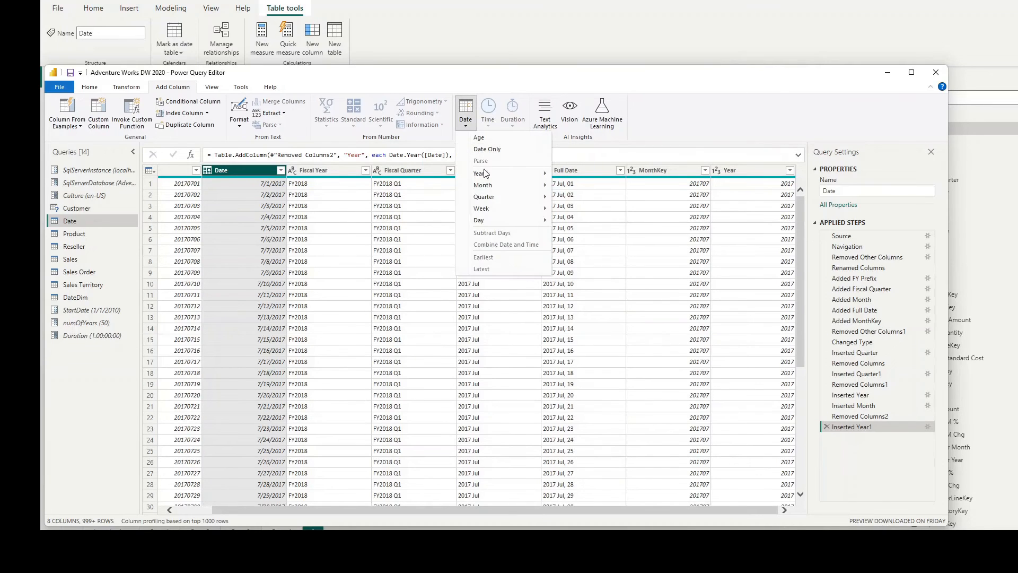
{"action": "mouse_move", "coordinate": [486, 200]}
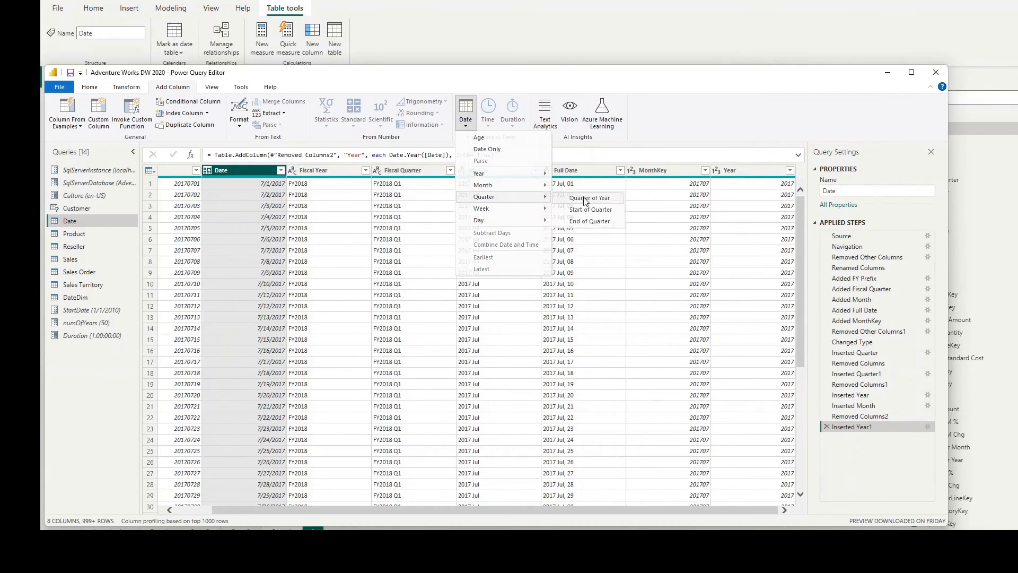
{"action": "left_click", "coordinate": [586, 198]}
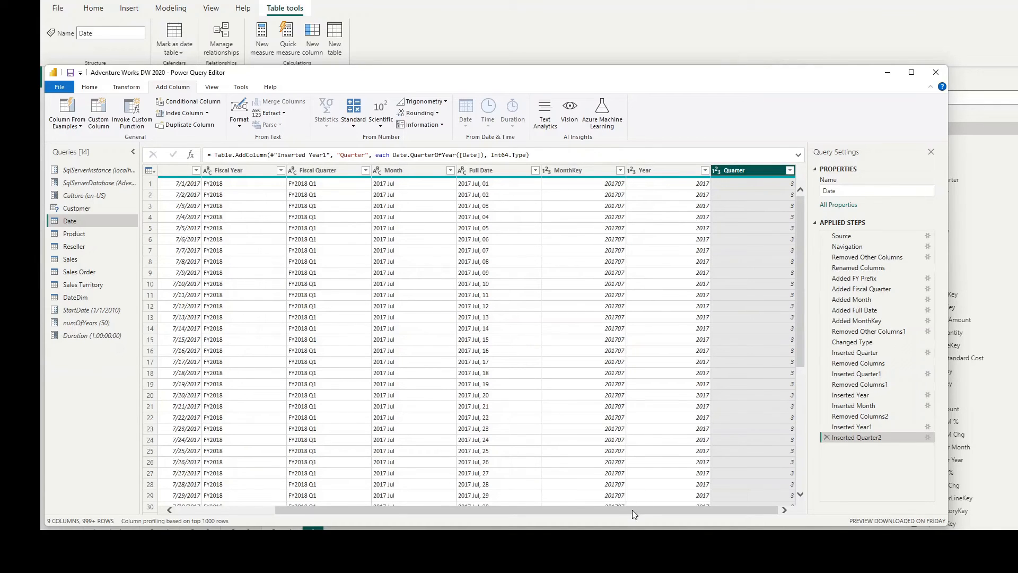
Step: Close Power Query Editor and apply the Date query changes to the model
{"action": "left_click", "coordinate": [196, 512]}
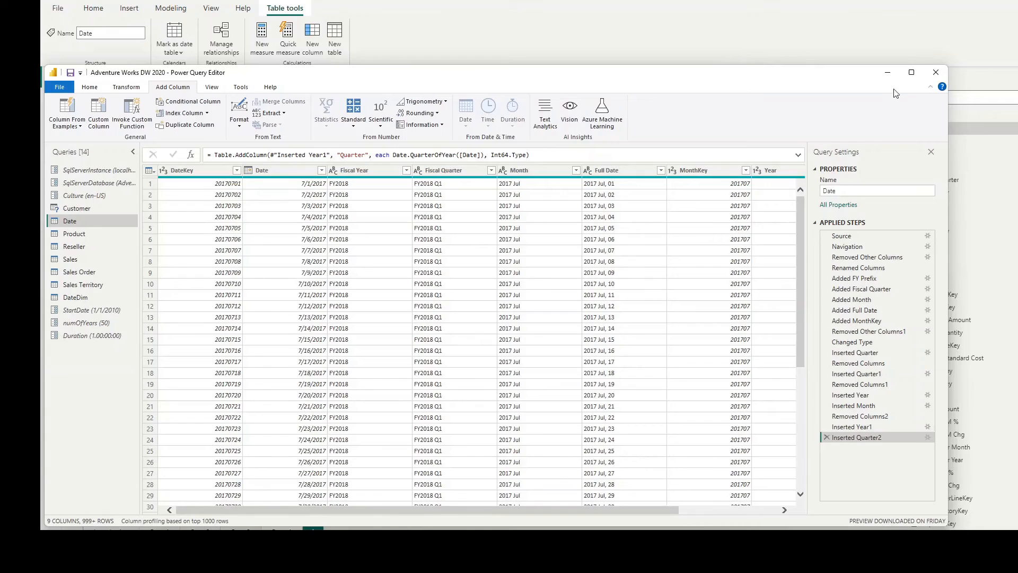
{"action": "left_click", "coordinate": [935, 72]}
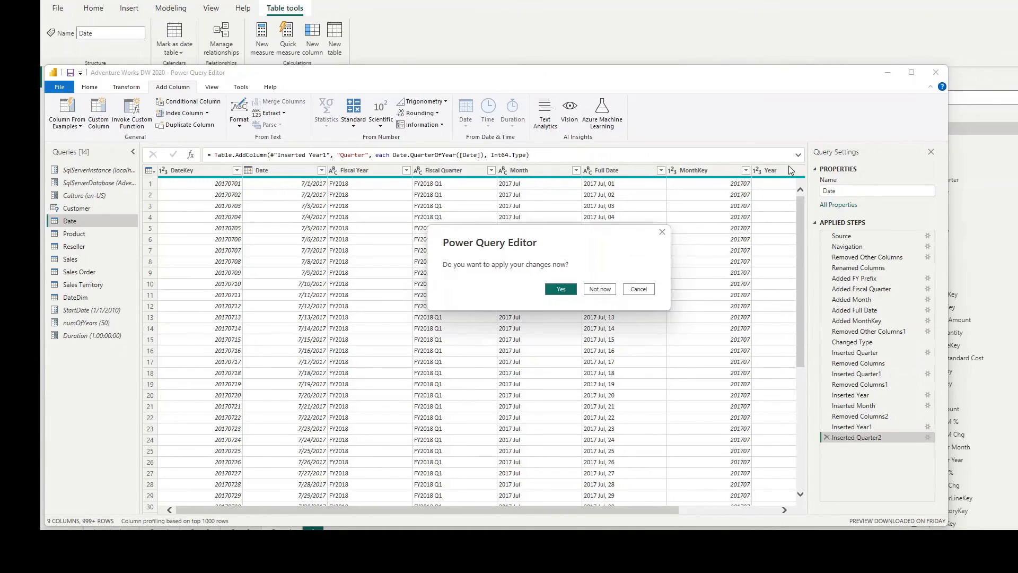
{"action": "left_click", "coordinate": [560, 289]}
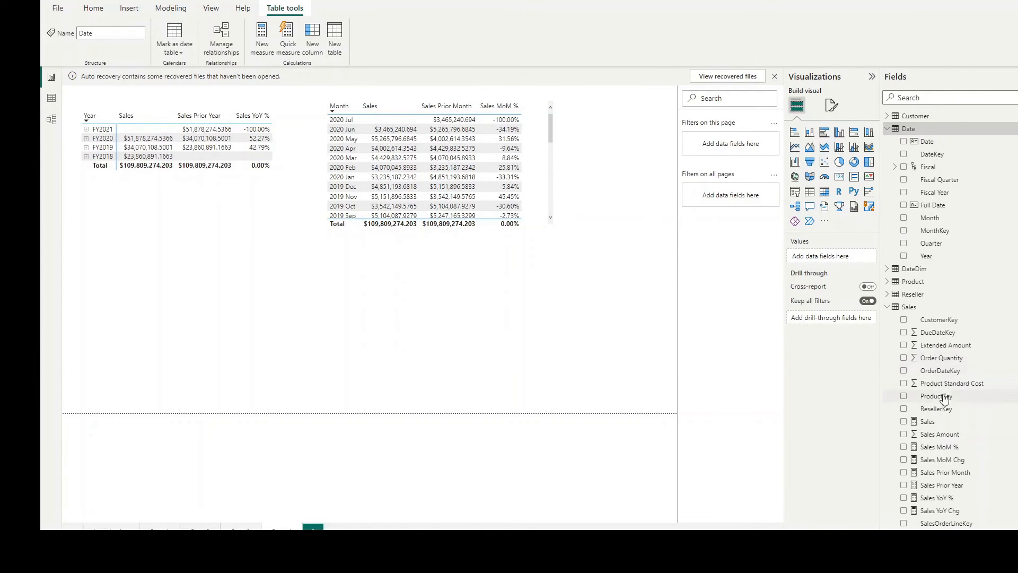
Step: Start a new Sales table measure named Sales Prior Qtr using CALCULATE with Sales[Sales] as the expression
{"action": "left_click", "coordinate": [920, 309]}
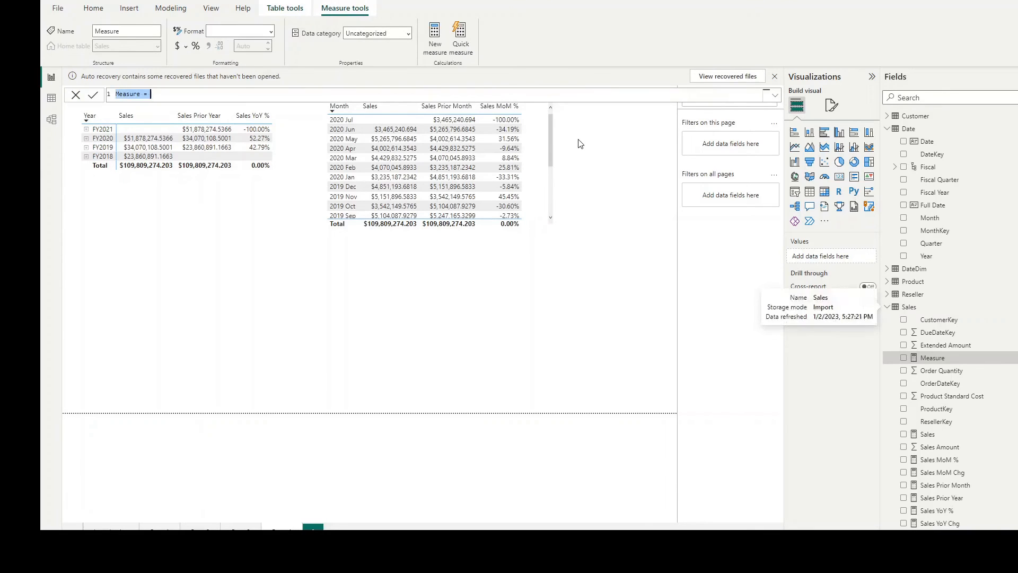
{"action": "type", "text": "Sales"}
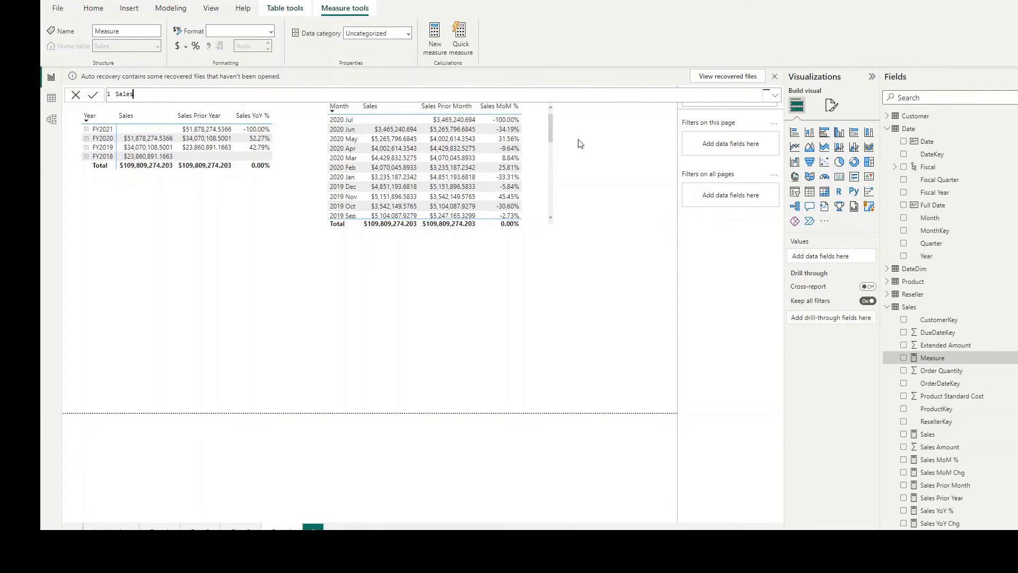
{"action": "type", "text": " Prior Qtr = C"}
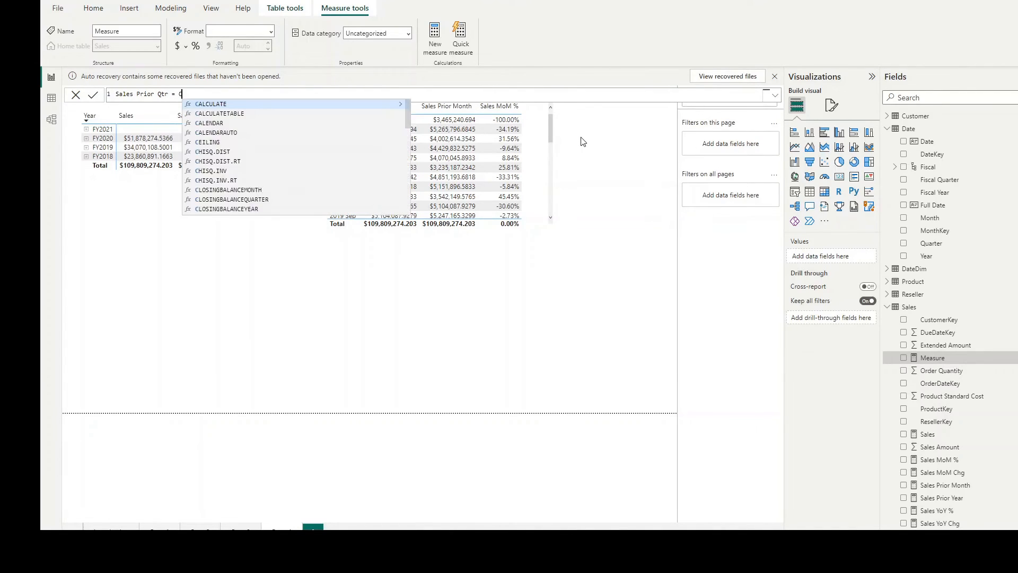
{"action": "type", "text": "ALCULATE(Sal"}
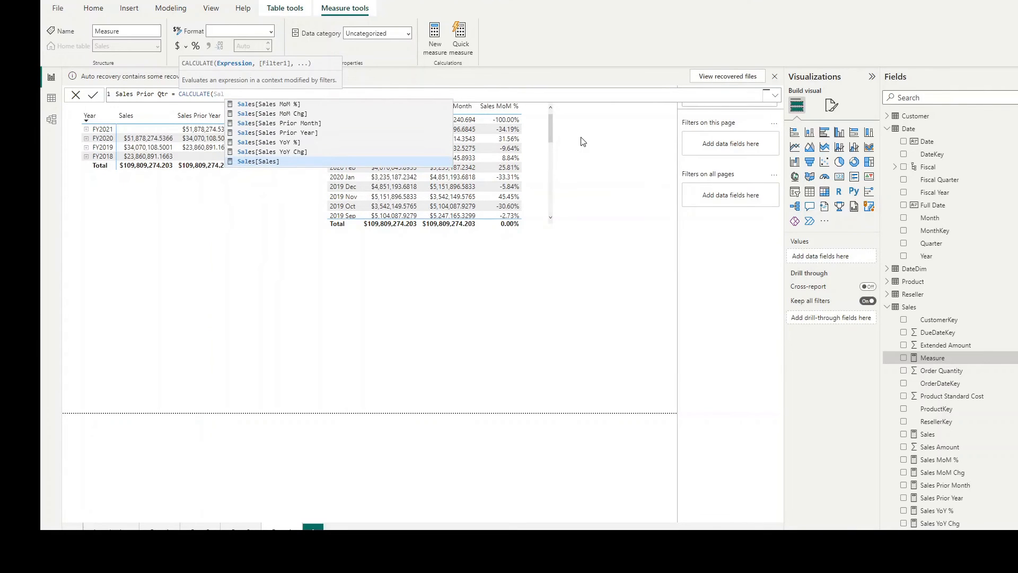
{"action": "key", "text": "Tab"}
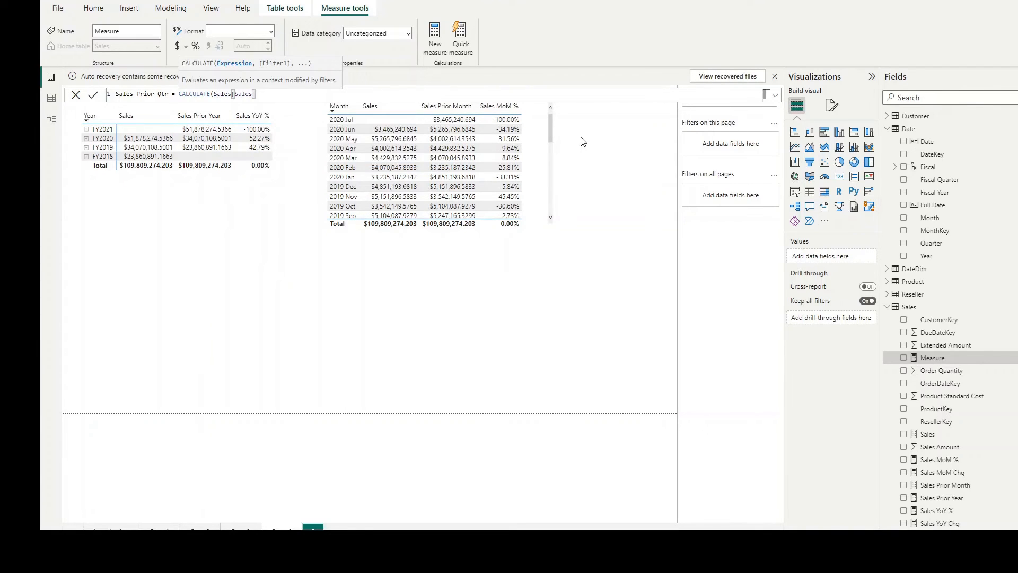
Step: Add a PARALLELPERIOD filter over 'Date'[Date] to the Sales Prior Qtr formula
{"action": "type", "text": ", par"}
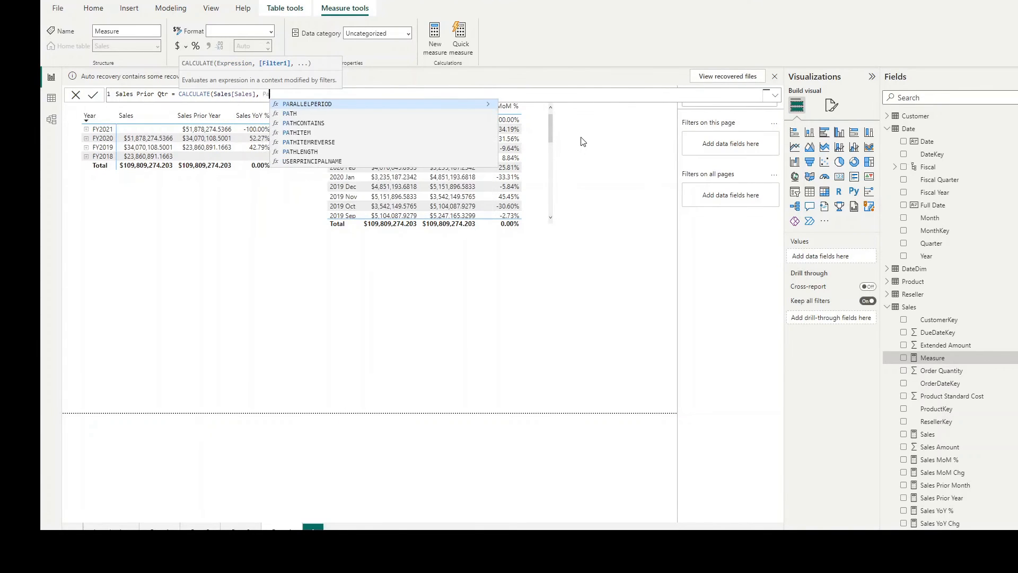
{"action": "key", "text": "Tab"}
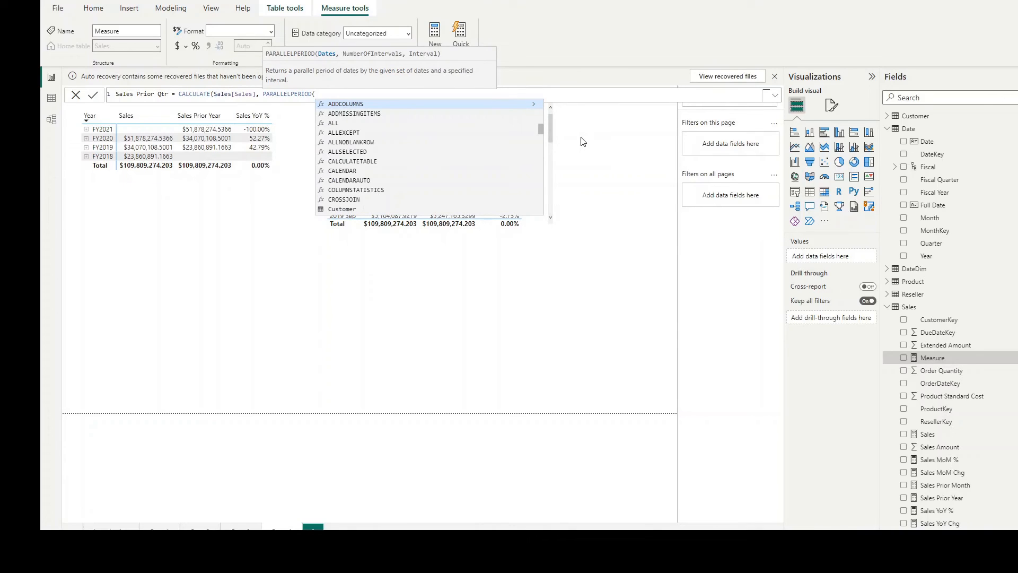
{"action": "type", "text": "Da"}
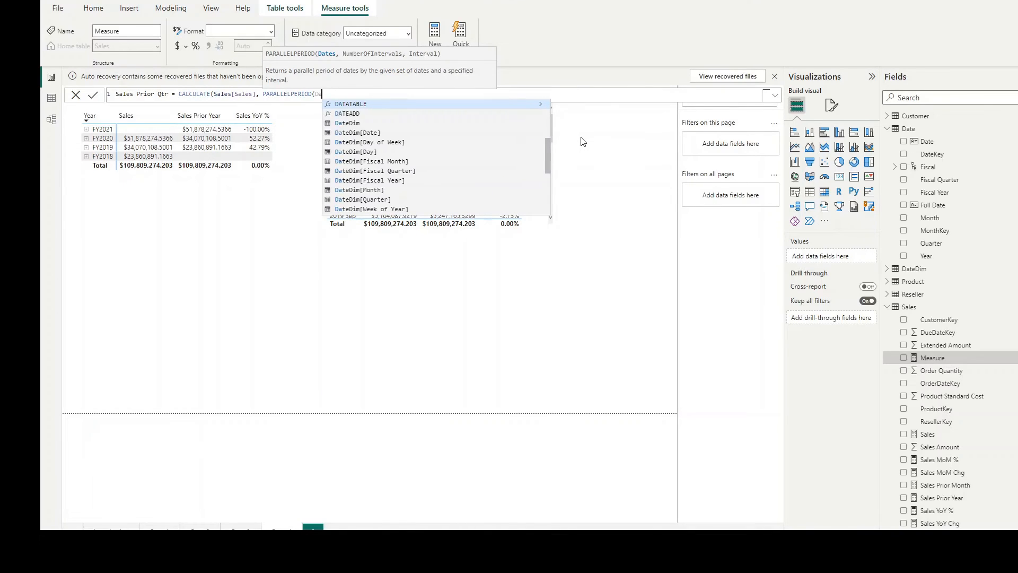
{"action": "key", "text": "Down"}
{"action": "key", "text": "Down"}
{"action": "key", "text": "Down"}
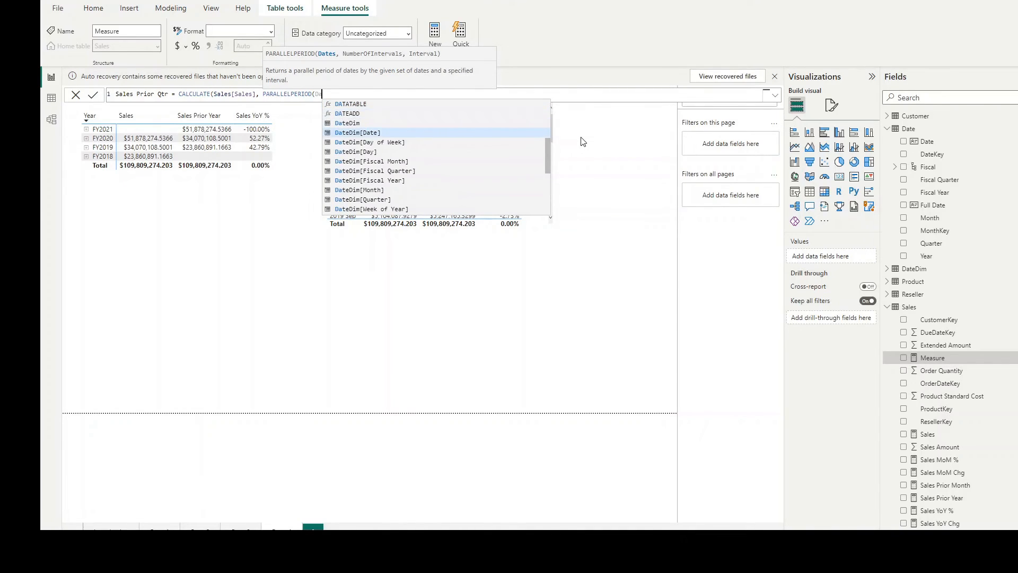
{"action": "type", "text": "te"}
{"action": "key", "text": "Down"}
{"action": "key", "text": "Tab"}
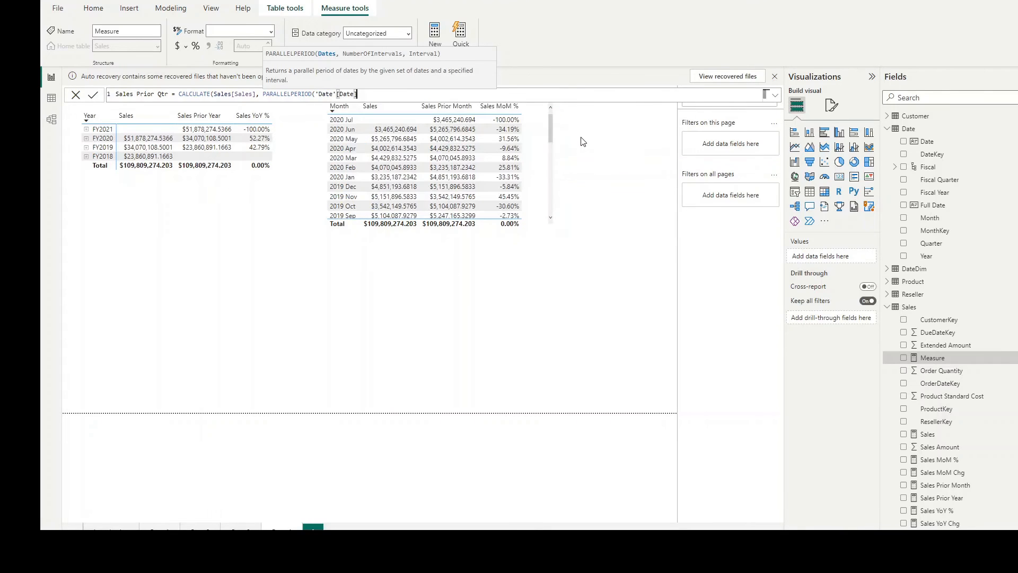
Step: Complete the PARALLELPERIOD arguments with -1 and QUARTER, and commit the Sales Prior Qtr measure
{"action": "type", "text": ", -1, "}
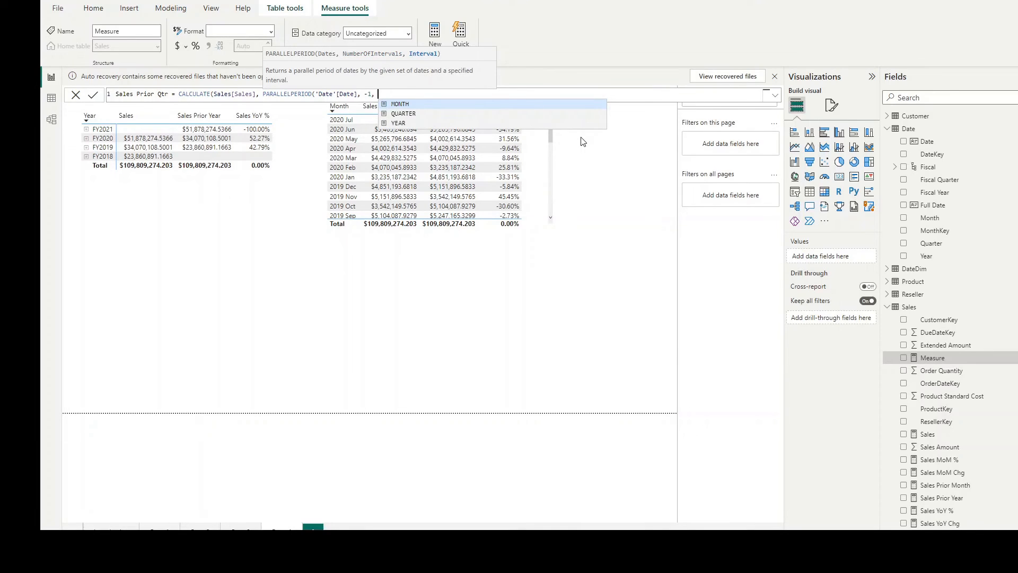
{"action": "type", "text": "QUARTER"}
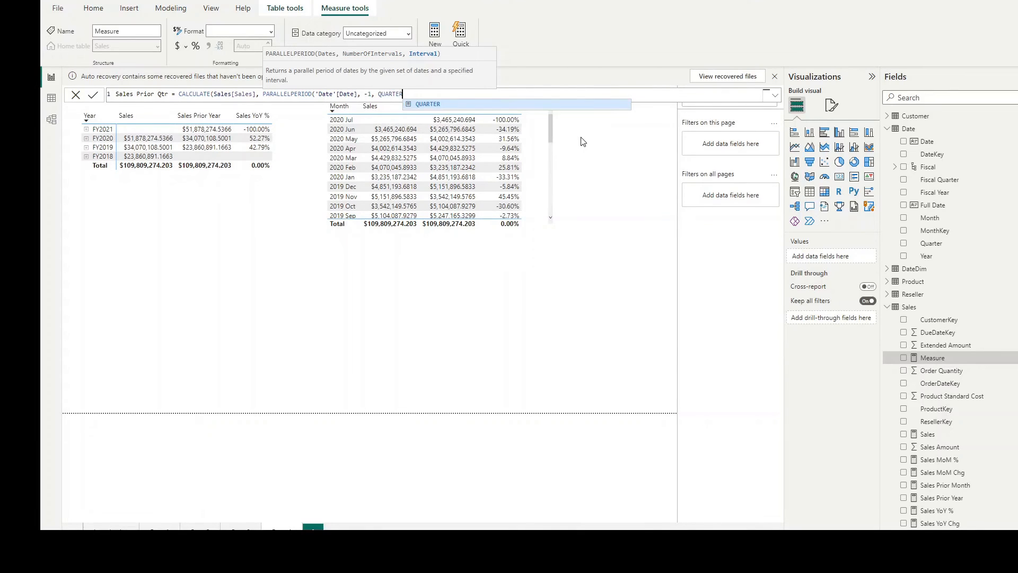
{"action": "type", "text": "))"}
{"action": "key", "text": "Return"}
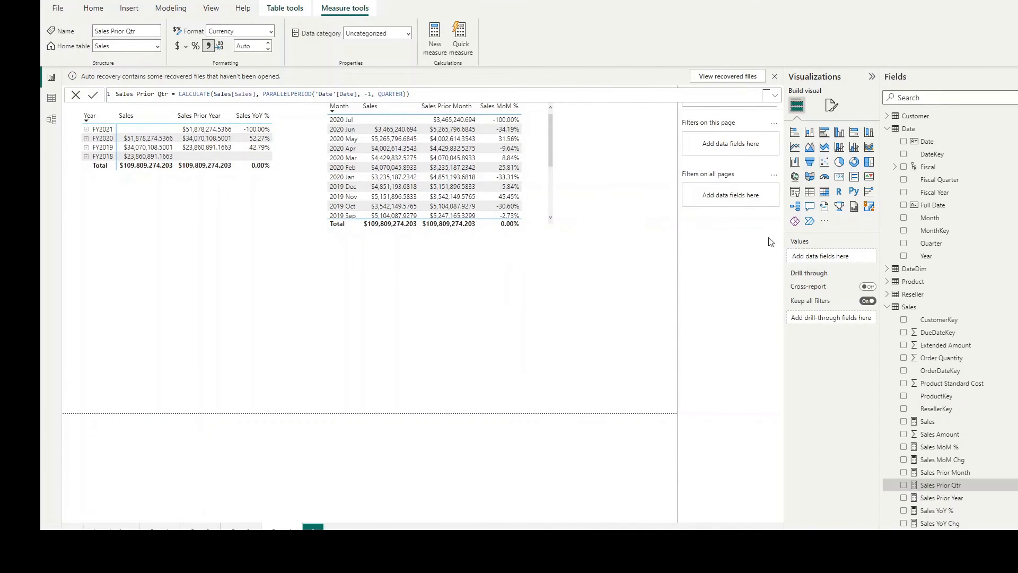
Step: Start a new Sales table measure named Sales QoQ Chg with Sales[Sales] as its first term
{"action": "right_click", "coordinate": [915, 309]}
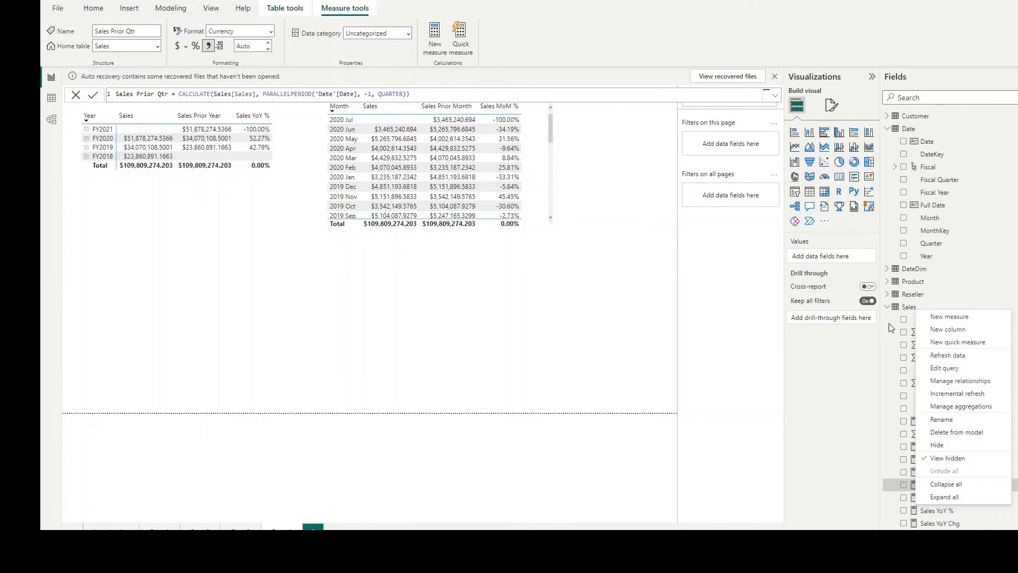
{"action": "left_click", "coordinate": [906, 307]}
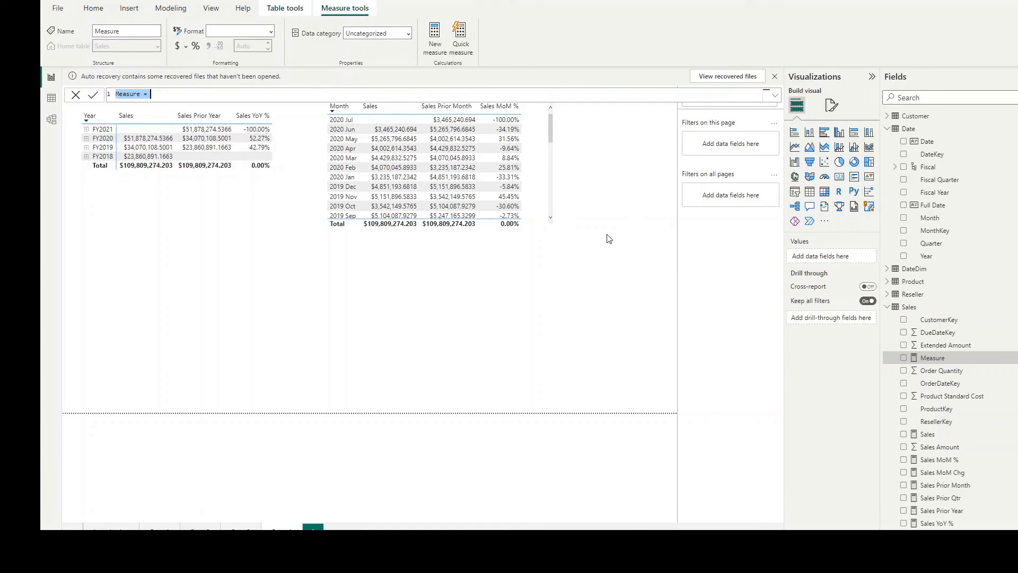
{"action": "type", "text": "Sales QoQ Chg  = Sale"}
{"action": "key", "text": "Tab"}
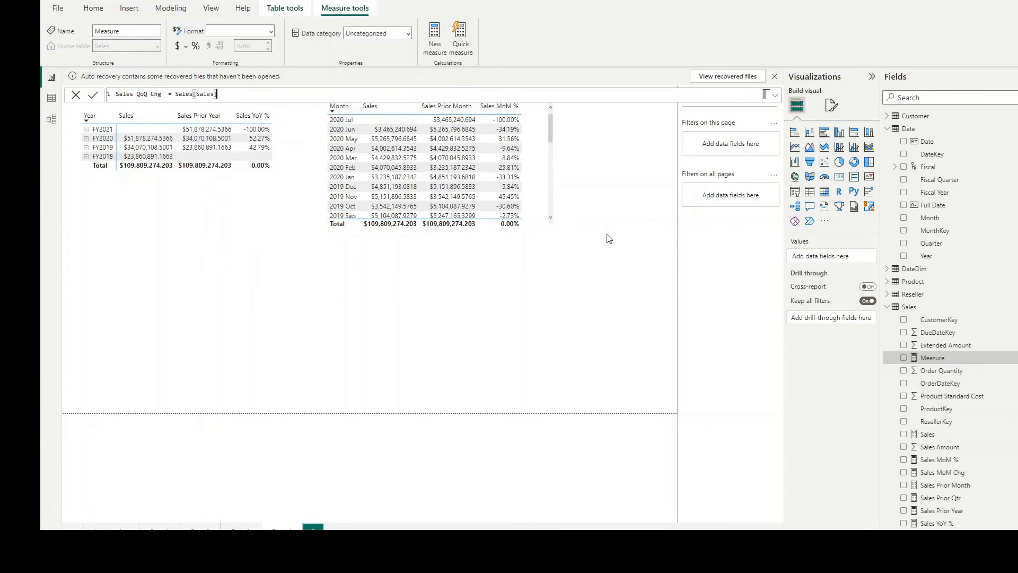
Step: Subtract Sales[Sales Prior Qtr] in the Sales QoQ Chg formula and commit the measure
{"action": "type", "text": "-  Sale"}
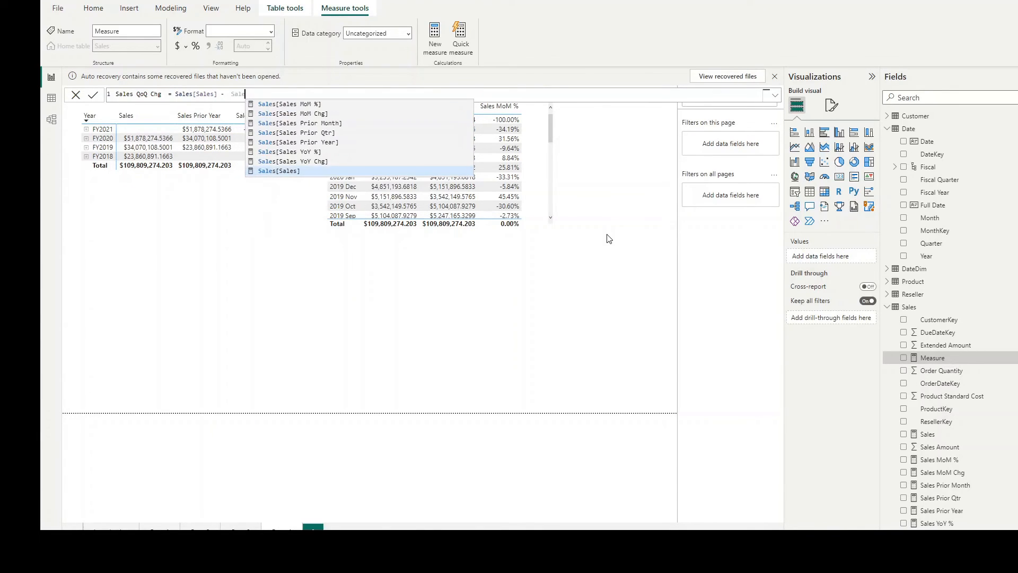
{"action": "key", "text": "Up"}
{"action": "key", "text": "Up"}
{"action": "key", "text": "Up"}
{"action": "key", "text": "Up"}
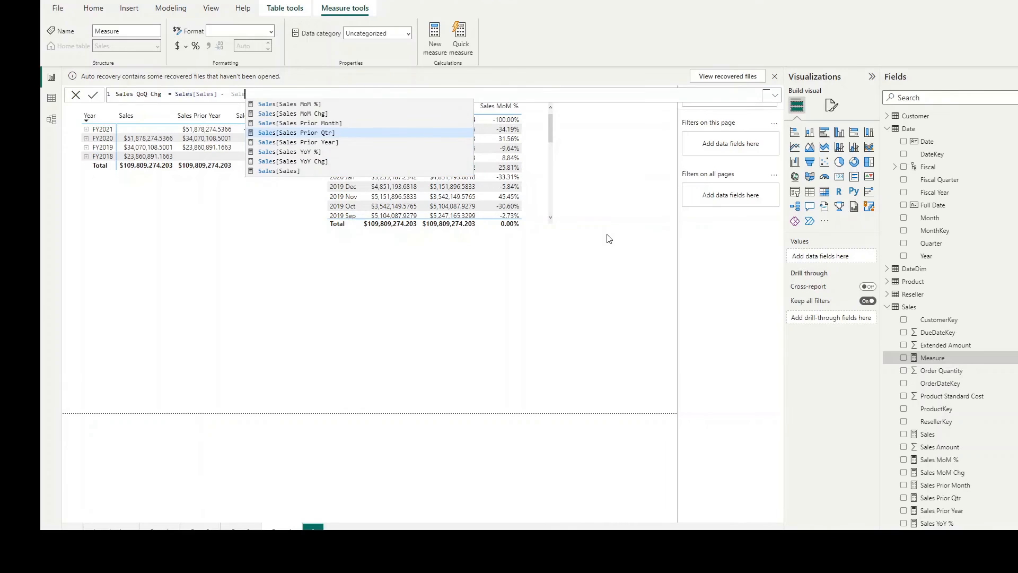
{"action": "key", "text": "Tab"}
{"action": "key", "text": "Return"}
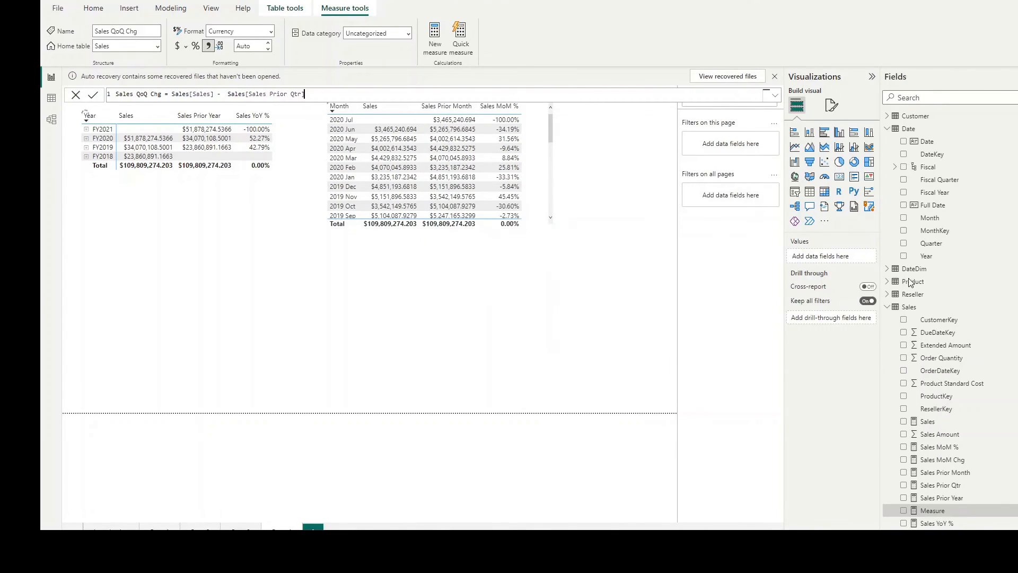
Step: Start a new Sales table measure named Sales QoQ % using DIVIDE with Sales[Sales QoQ Chg] as the numerator
{"action": "left_click", "coordinate": [909, 307]}
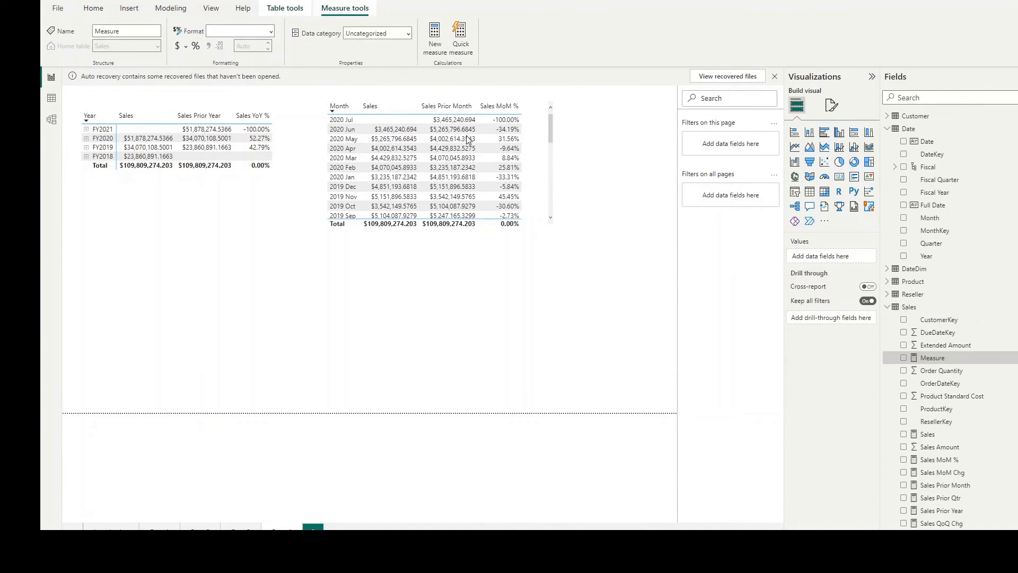
{"action": "type", "text": "Sales QoQ"}
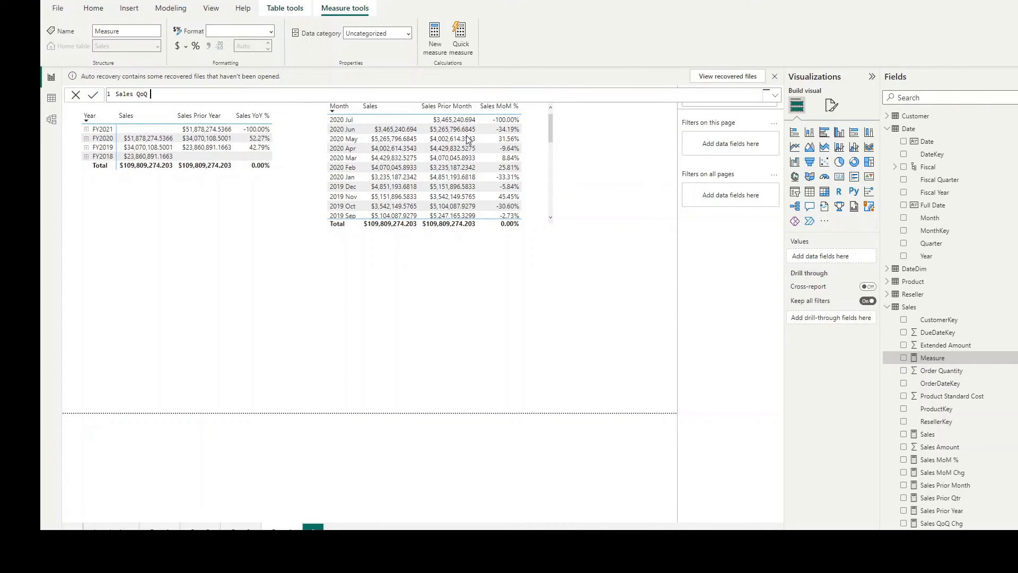
{"action": "type", "text": " % =Di"}
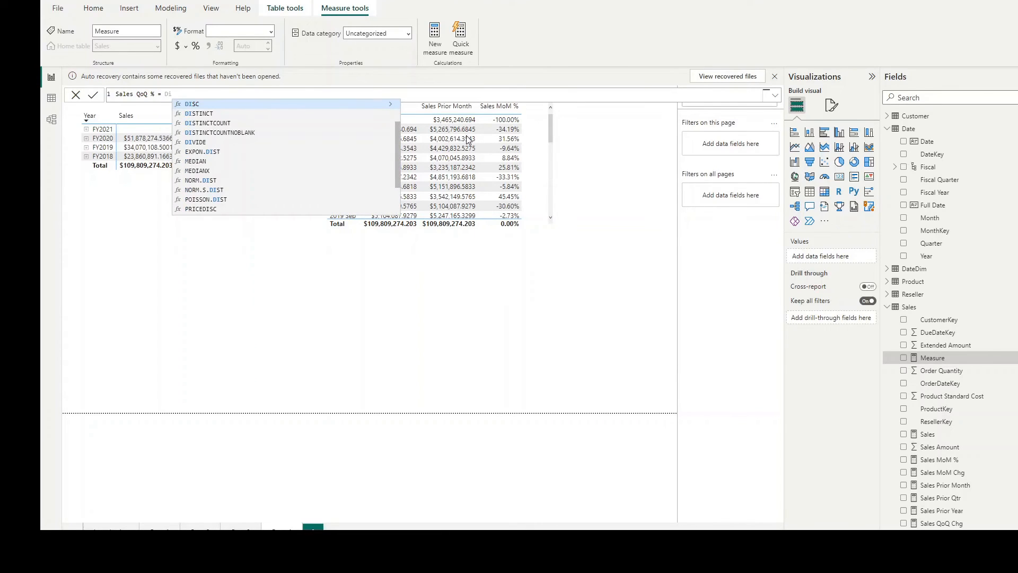
{"action": "type", "text": "v"}
{"action": "key", "text": "Tab"}
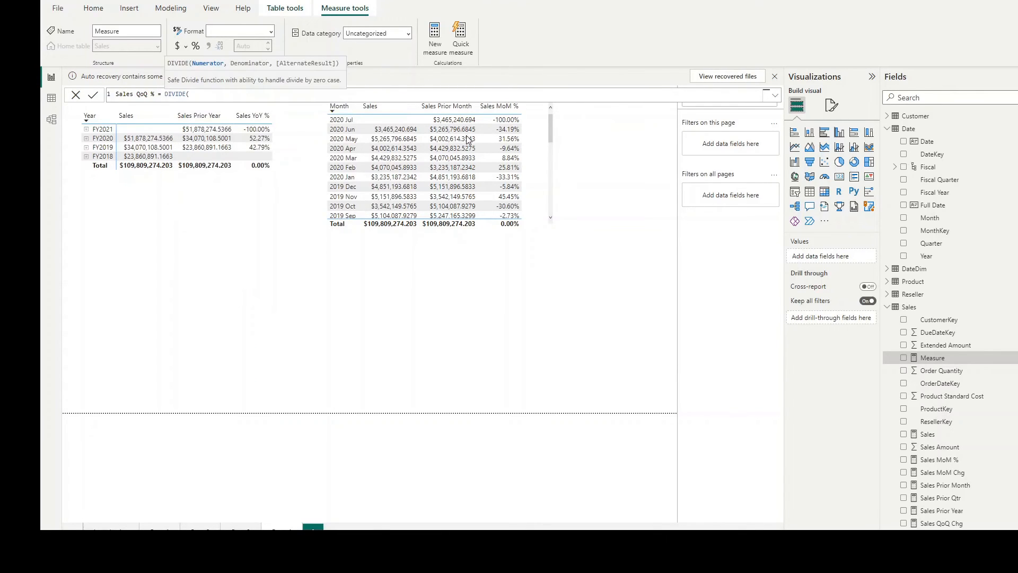
{"action": "type", "text": "Sal"}
{"action": "key", "text": "Up"}
{"action": "key", "text": "Up"}
{"action": "key", "text": "Up"}
{"action": "key", "text": "Up"}
{"action": "key", "text": "Up"}
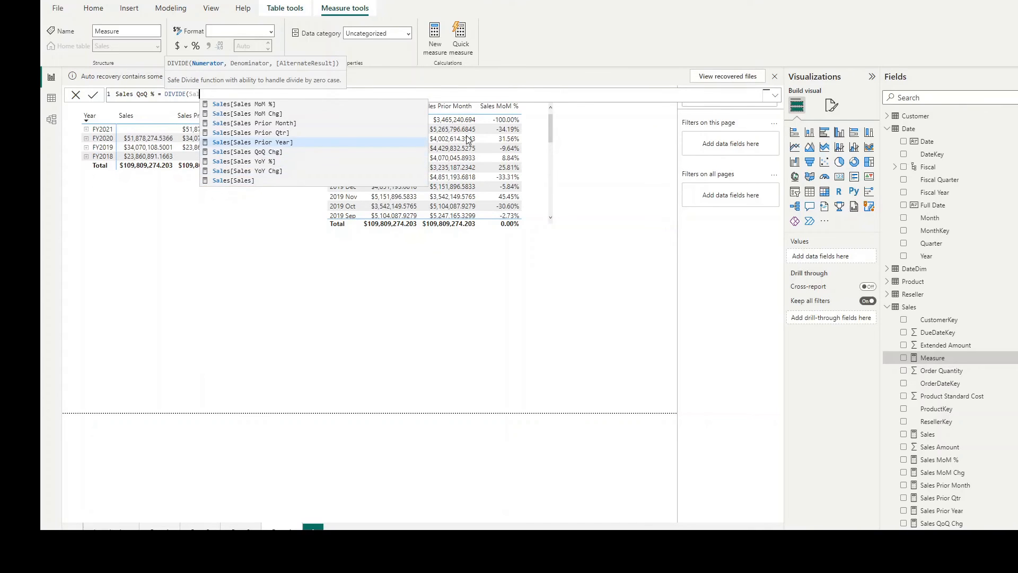
{"action": "key", "text": "Down"}
{"action": "key", "text": "Tab"}
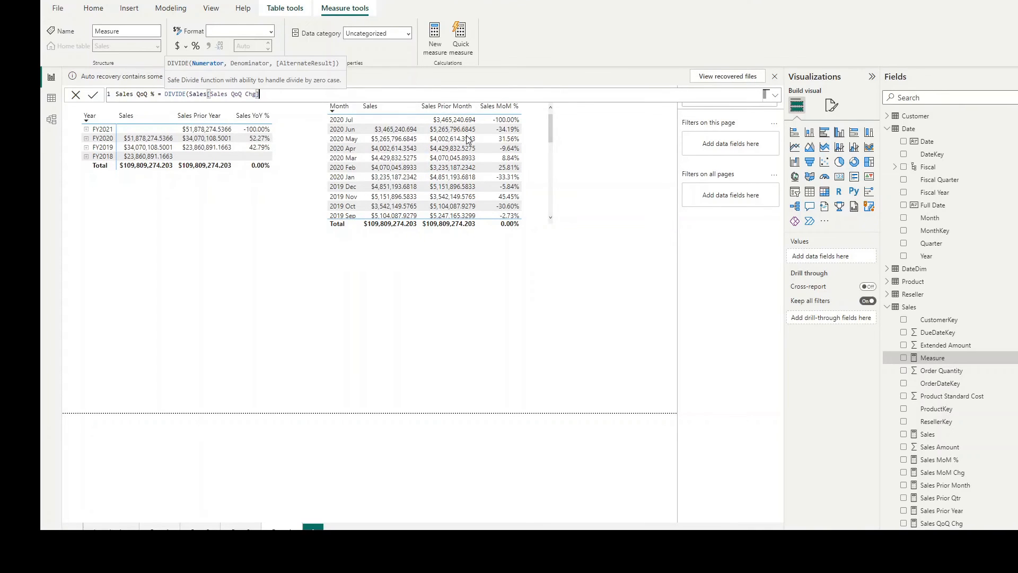
Step: Complete the Sales QoQ % formula with Sales[Sales Prior Qtr] as the denominator, commit it and format the measure as Percentage
{"action": "type", "text": ", Sa"}
{"action": "key", "text": "Up"}
{"action": "key", "text": "Up"}
{"action": "key", "text": "Up"}
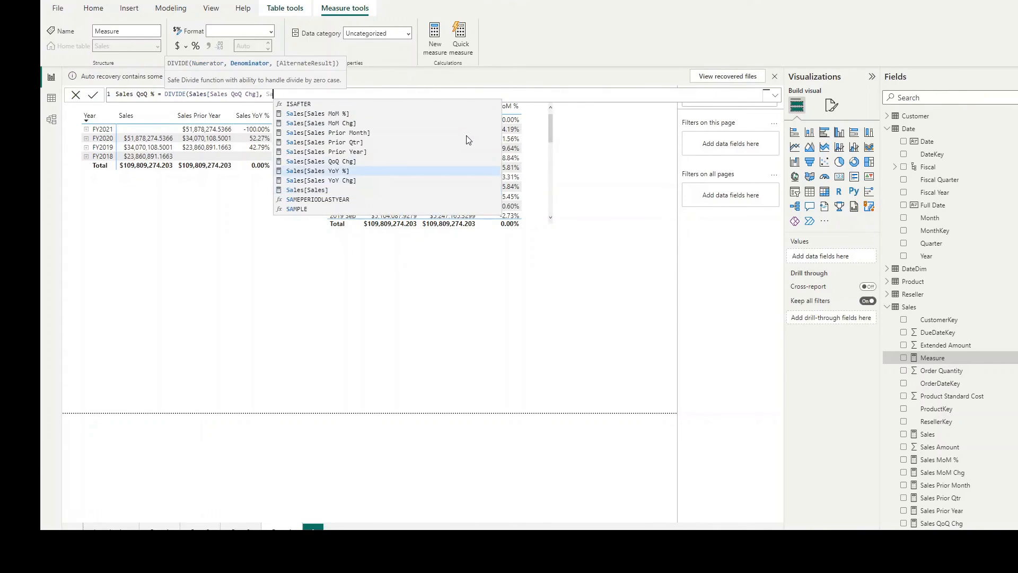
{"action": "key", "text": "Up"}
{"action": "key", "text": "Up"}
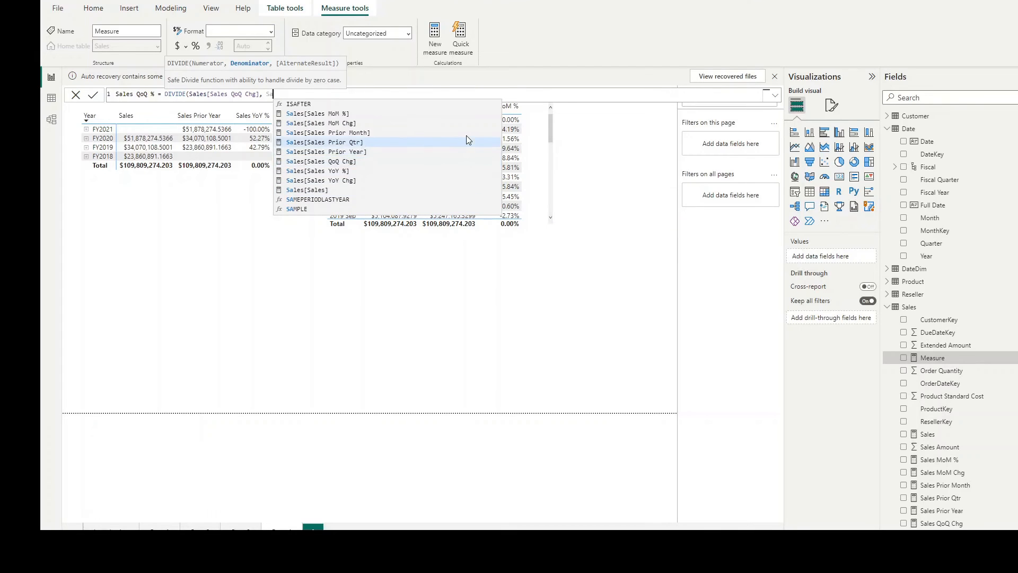
{"action": "key", "text": "Tab"}
{"action": "type", "text": ")"}
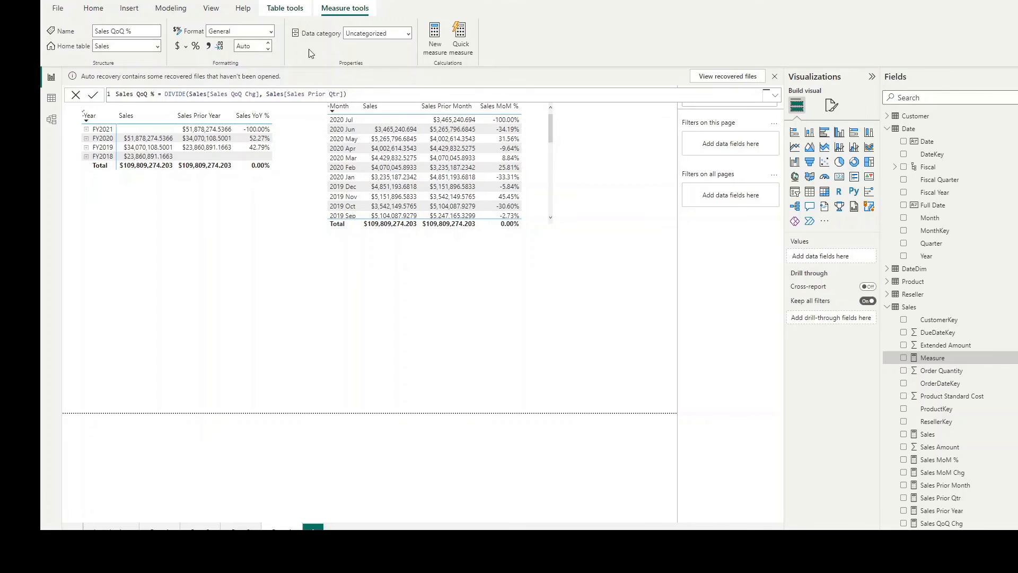
{"action": "left_click", "coordinate": [271, 32]}
{"action": "left_click", "coordinate": [231, 105]}
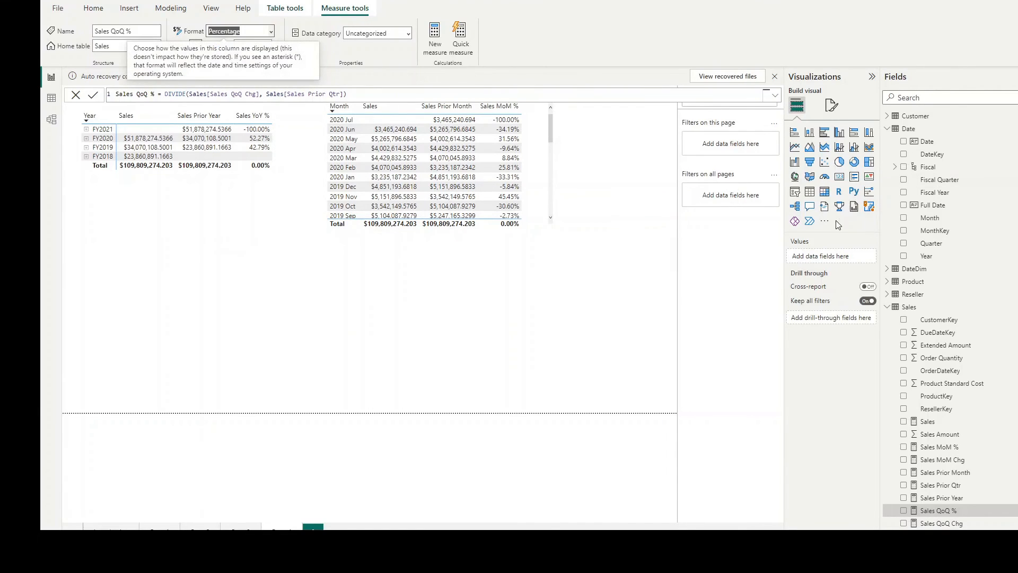
Step: Insert a new table visual, place it below the yearly sales matrix and enlarge it
{"action": "left_click", "coordinate": [809, 192]}
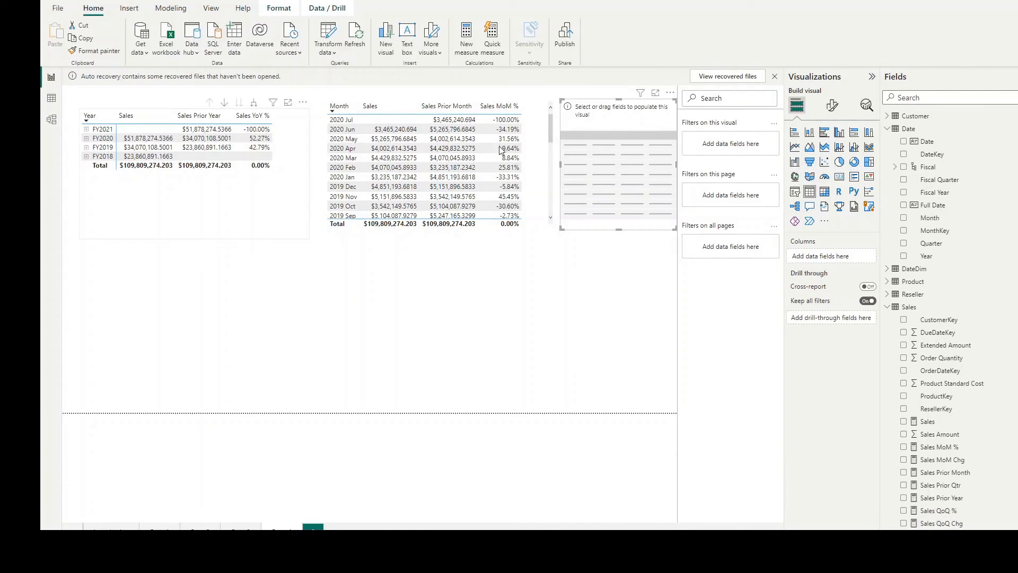
{"action": "left_click_drag", "start_coordinate": [605, 106], "coordinate": [143, 206]}
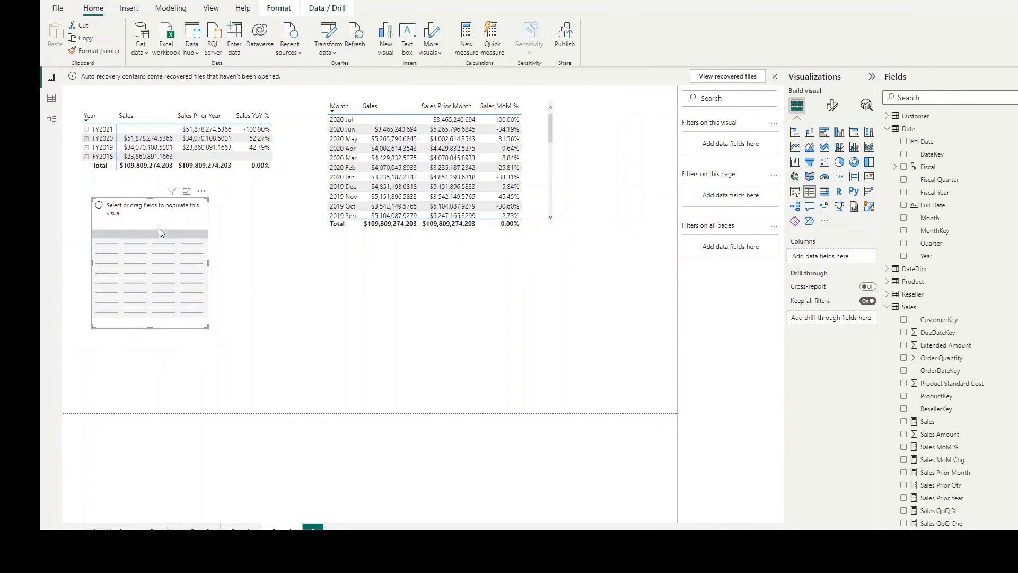
{"action": "left_click_drag", "start_coordinate": [207, 330], "coordinate": [319, 355]}
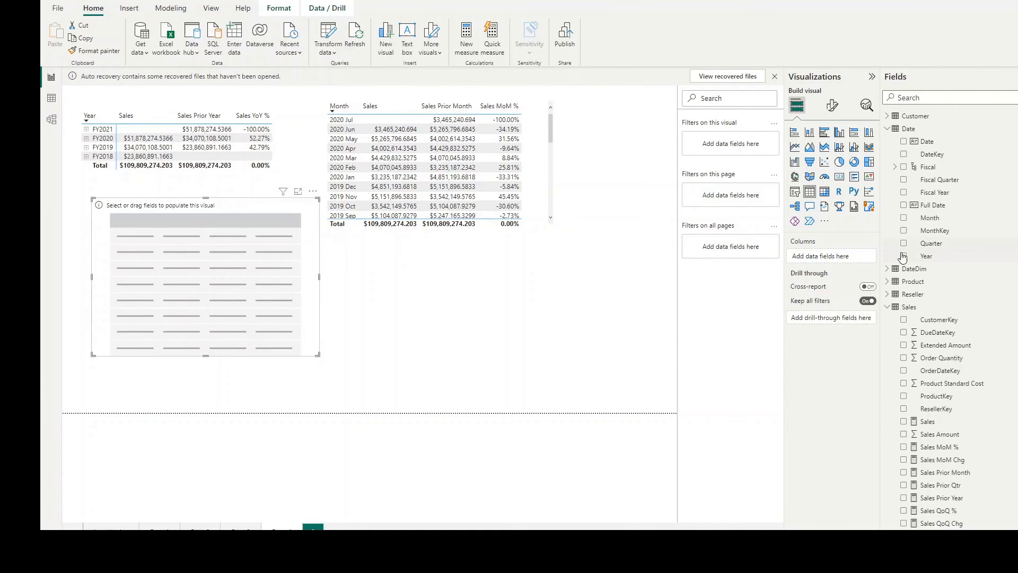
Step: Fill the new table with Date Year and Quarter, plus the Sales, Sales Prior Qtr and Sales QoQ % measures
{"action": "left_click_drag", "start_coordinate": [928, 257], "coordinate": [158, 236]}
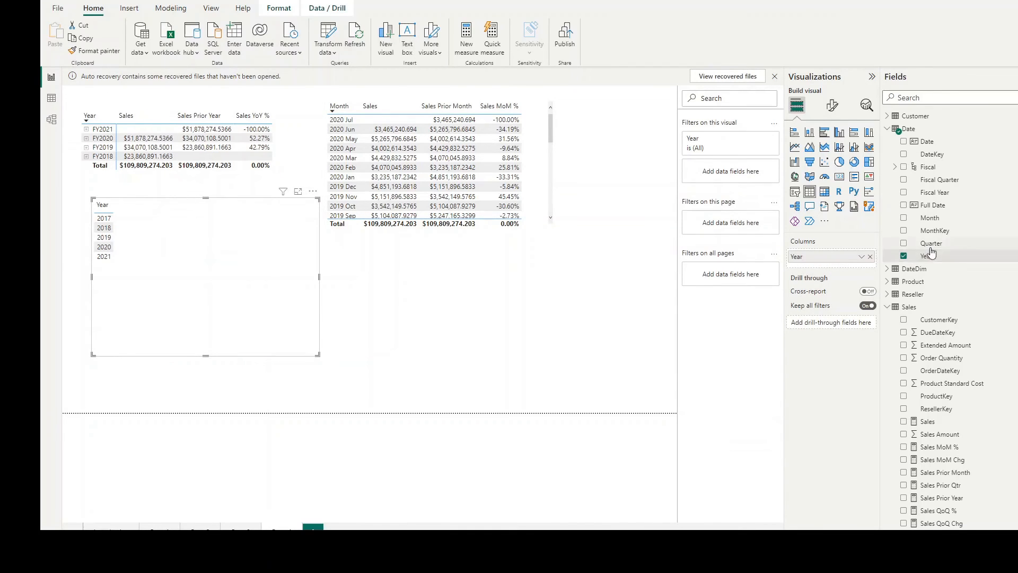
{"action": "left_click_drag", "start_coordinate": [930, 243], "coordinate": [157, 223]}
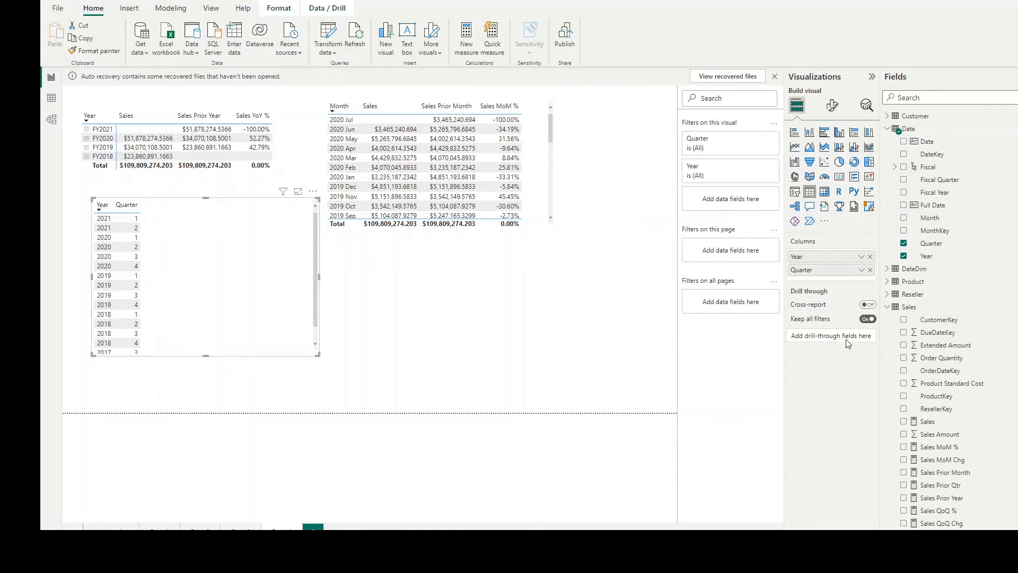
{"action": "scroll", "coordinate": [913, 450], "scroll_direction": "down", "scroll_amount": 3}
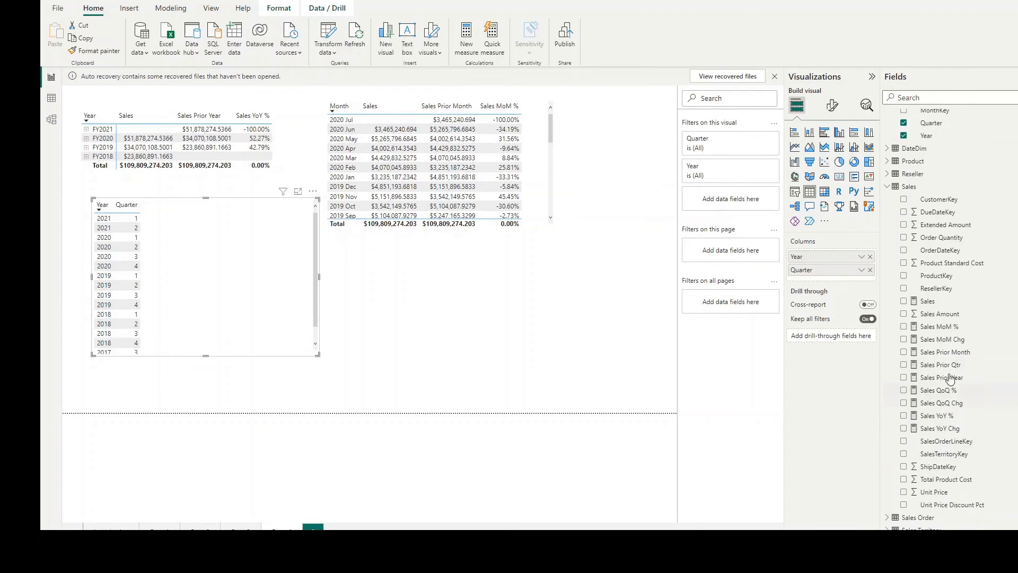
{"action": "left_click_drag", "start_coordinate": [929, 301], "coordinate": [164, 217]}
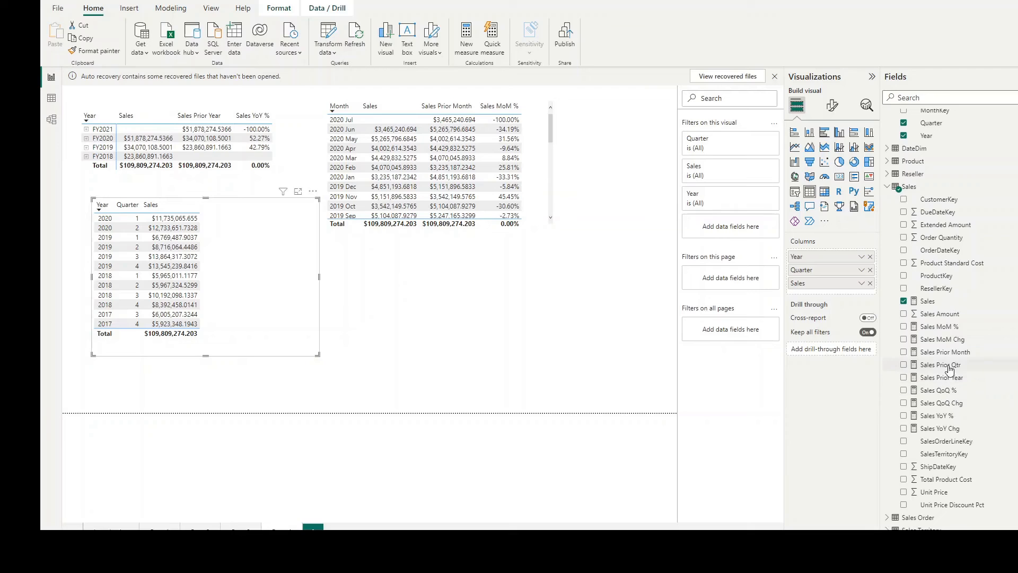
{"action": "left_click_drag", "start_coordinate": [946, 365], "coordinate": [240, 224]}
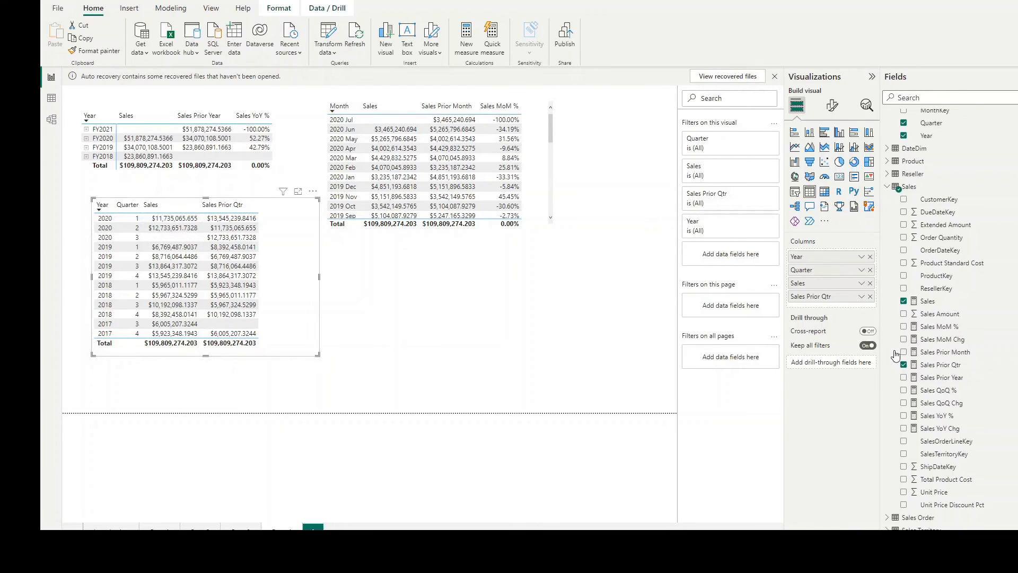
{"action": "left_click_drag", "start_coordinate": [935, 394], "coordinate": [275, 209]}
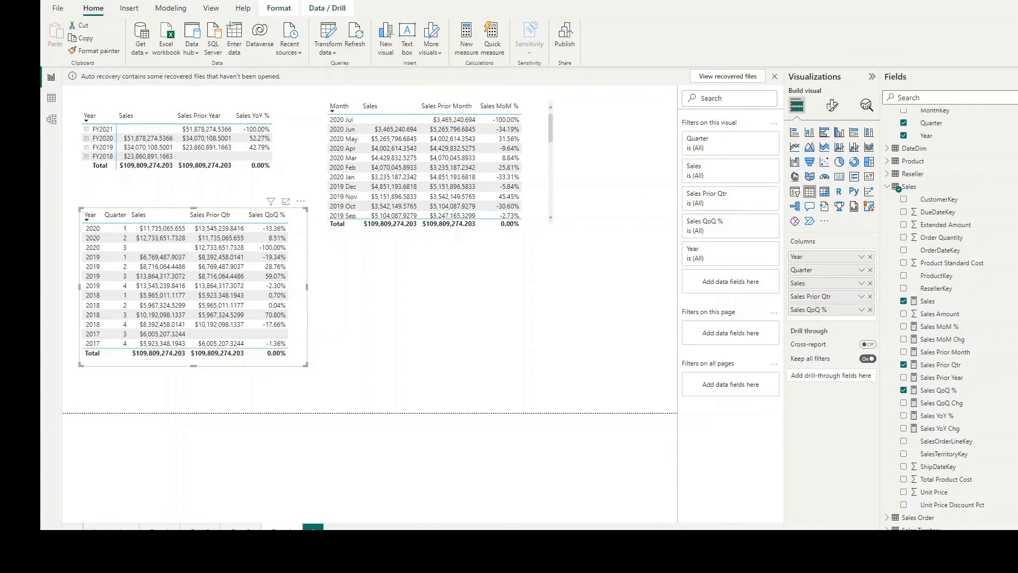
Step: Insert an IF with an ISBLANK test on Sales[Sales] before CALCULATE in the Sales Prior Year formula
{"action": "left_click", "coordinate": [941, 377]}
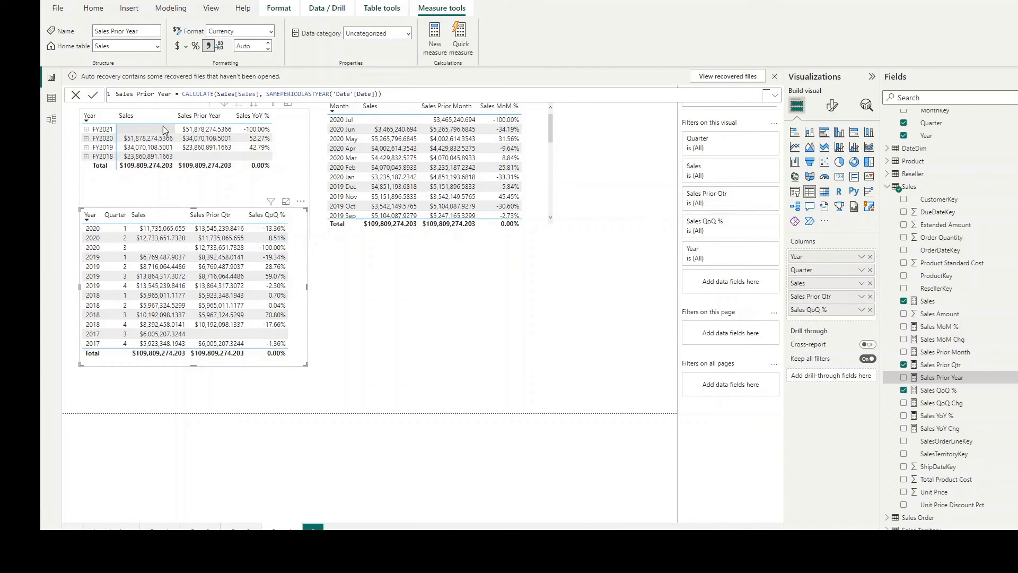
{"action": "left_click", "coordinate": [182, 94]}
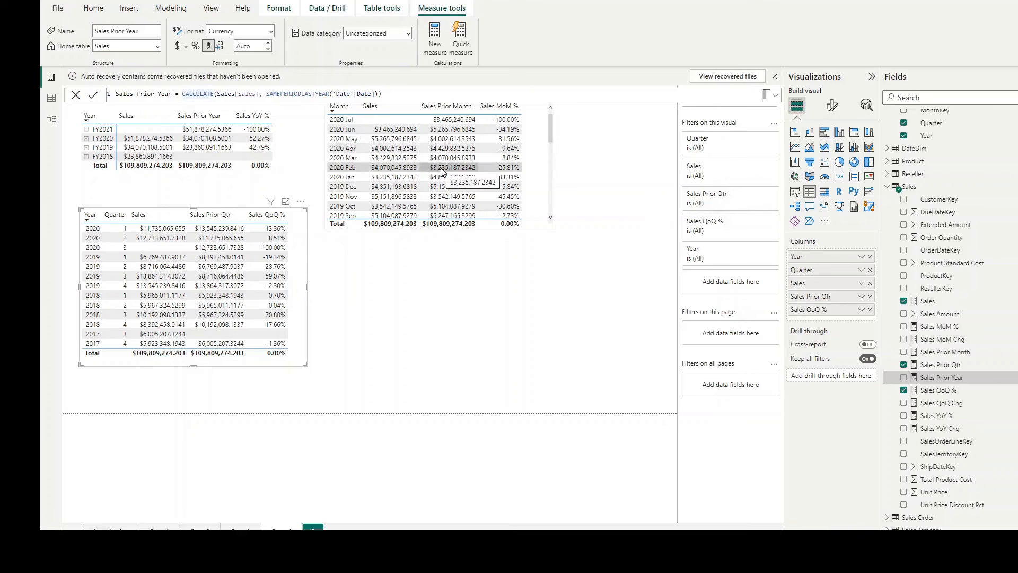
{"action": "type", "text": "I"}
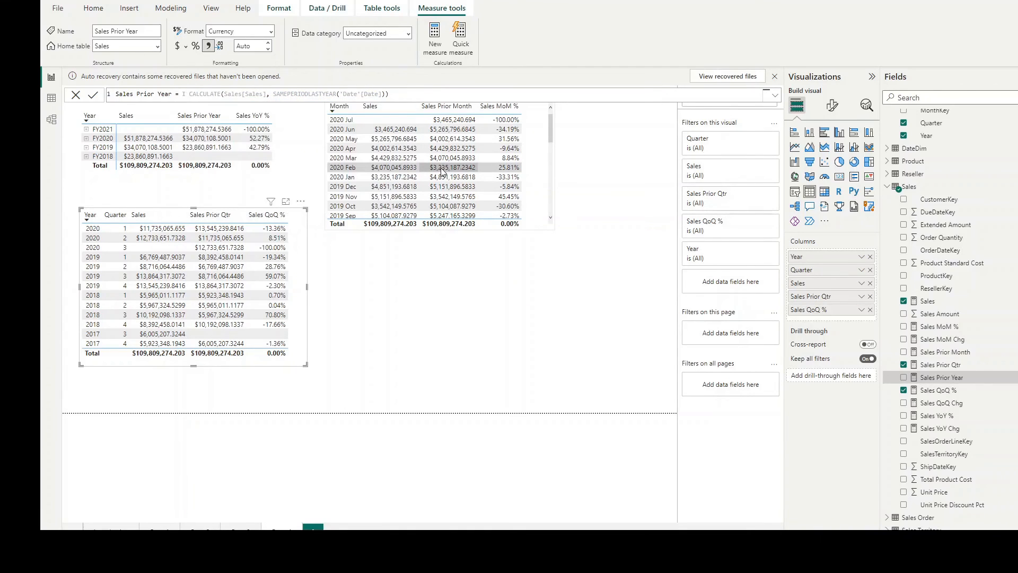
{"action": "key", "text": "BackSpace"}
{"action": "type", "text": "F "}
{"action": "type", "text": "I"}
{"action": "key", "text": "BackSpace"}
{"action": "type", "text": "( "}
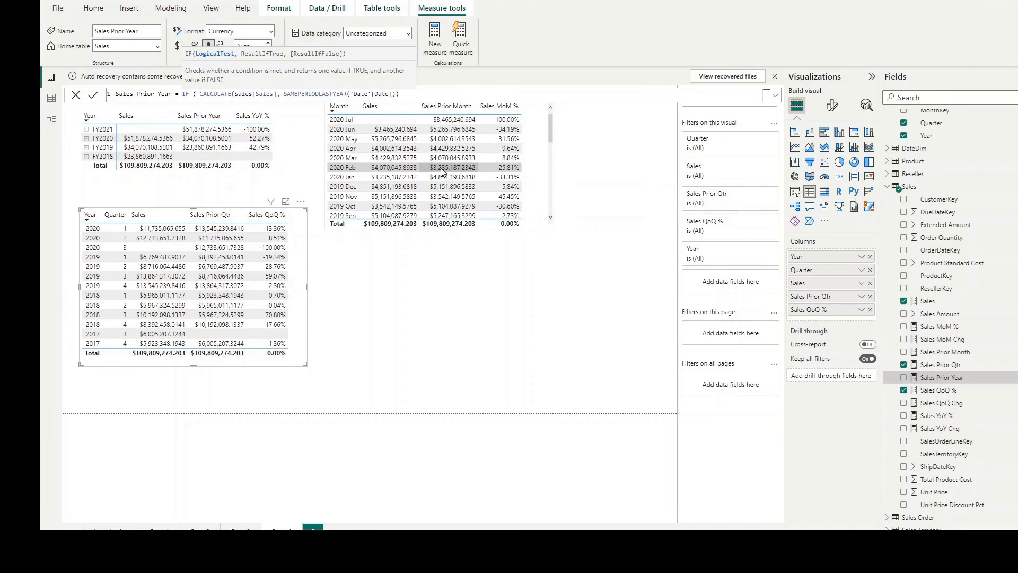
{"action": "type", "text": "ISBLANK("}
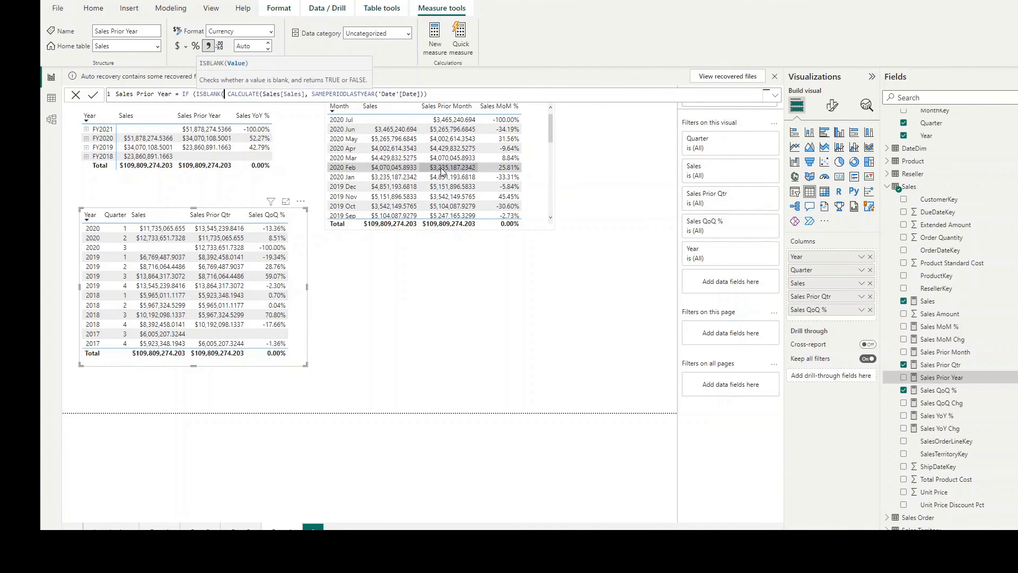
{"action": "type", "text": "SALE"}
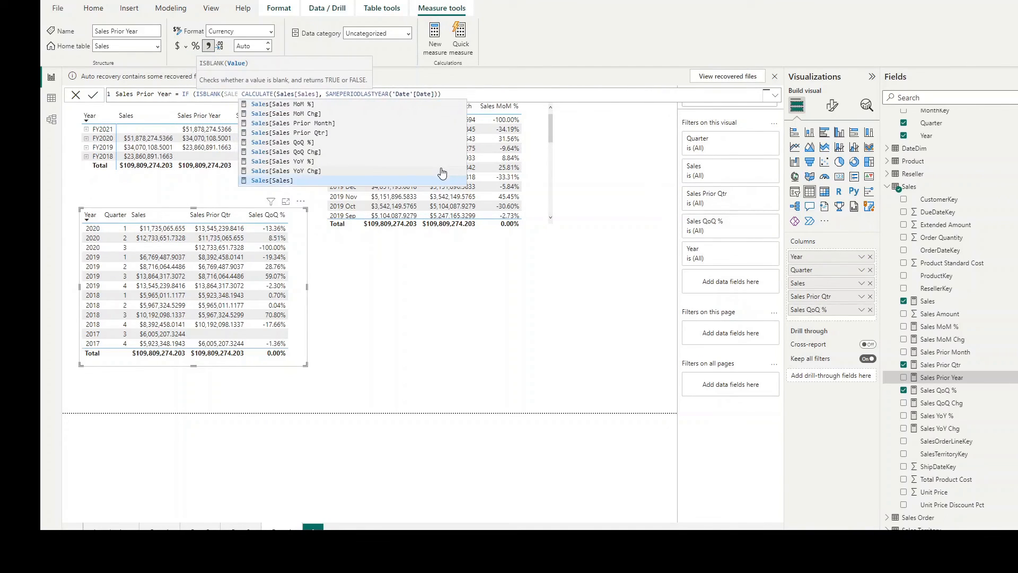
{"action": "key", "text": "Tab"}
Step: Return BLANK() when the test is true, keep CALCULATE as the false result, and commit the Sales Prior Year measure
{"action": "type", "text": "), BL"}
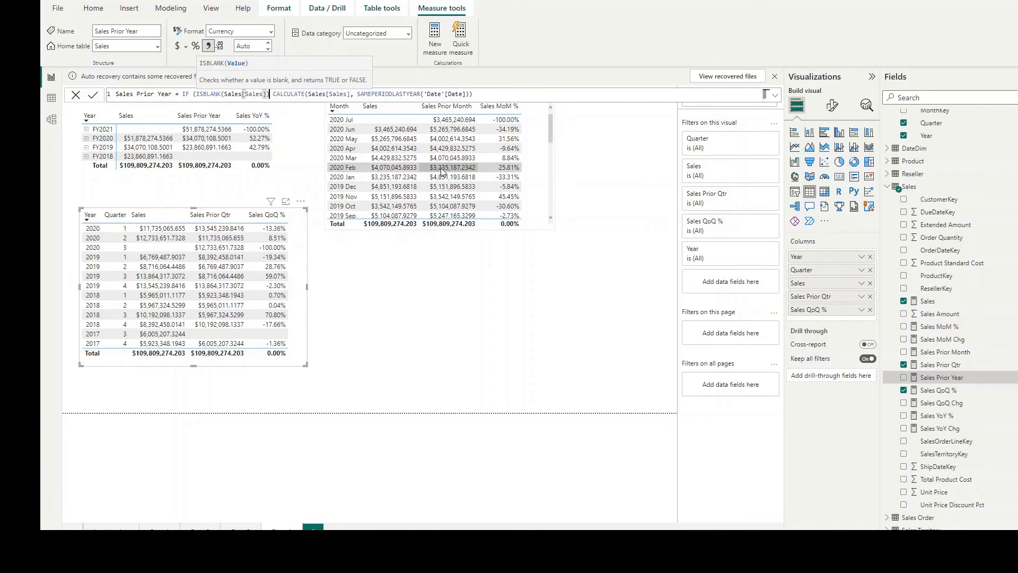
{"action": "type", "text": "AN"}
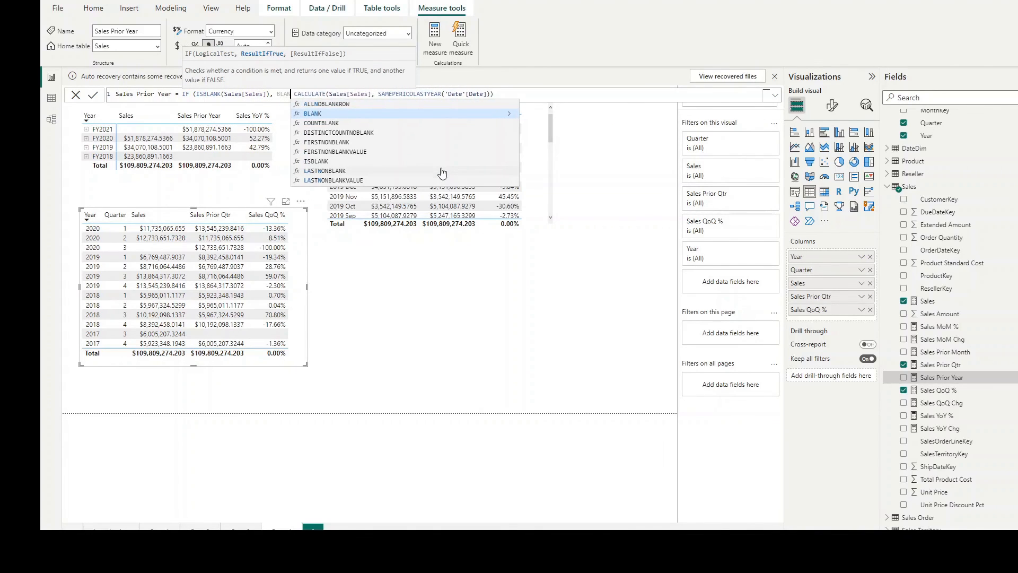
{"action": "key", "text": "Tab"}
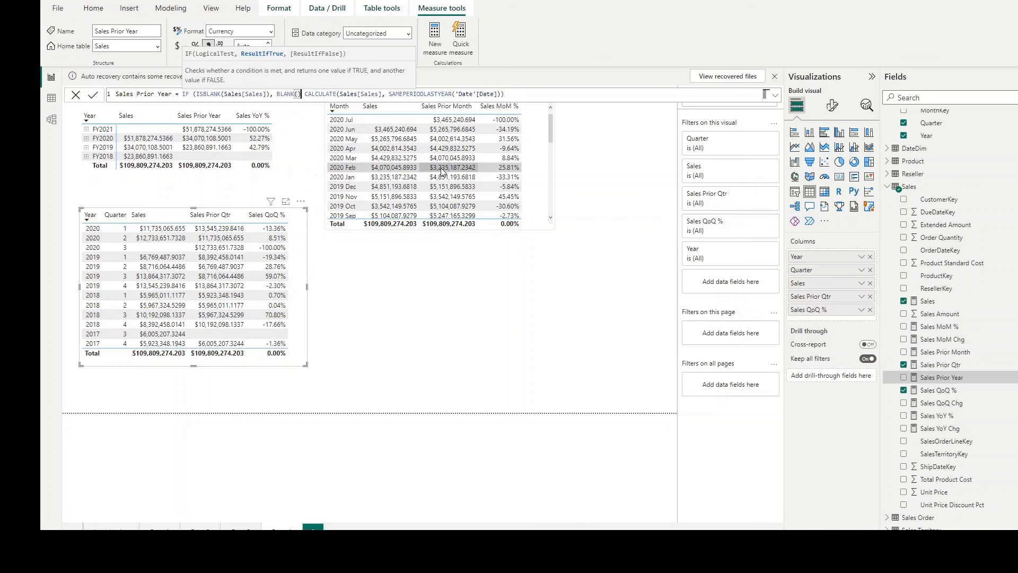
{"action": "type", "text": ","}
{"action": "key", "text": "End"}
{"action": "type", "text": ")"}
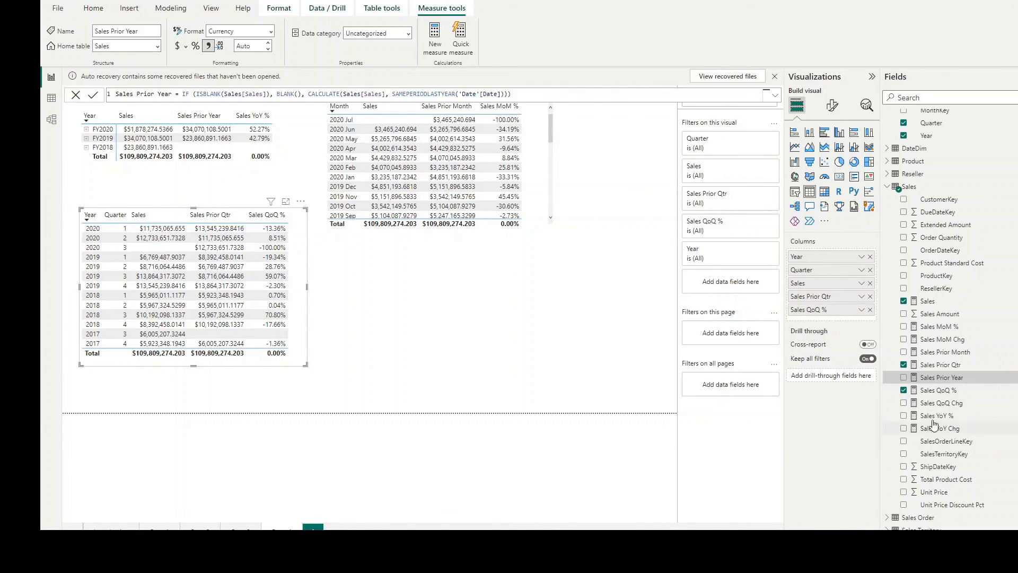
Step: Open the Sales Prior Month formula and insert an IF function before CALCULATE
{"action": "left_click", "coordinate": [944, 352]}
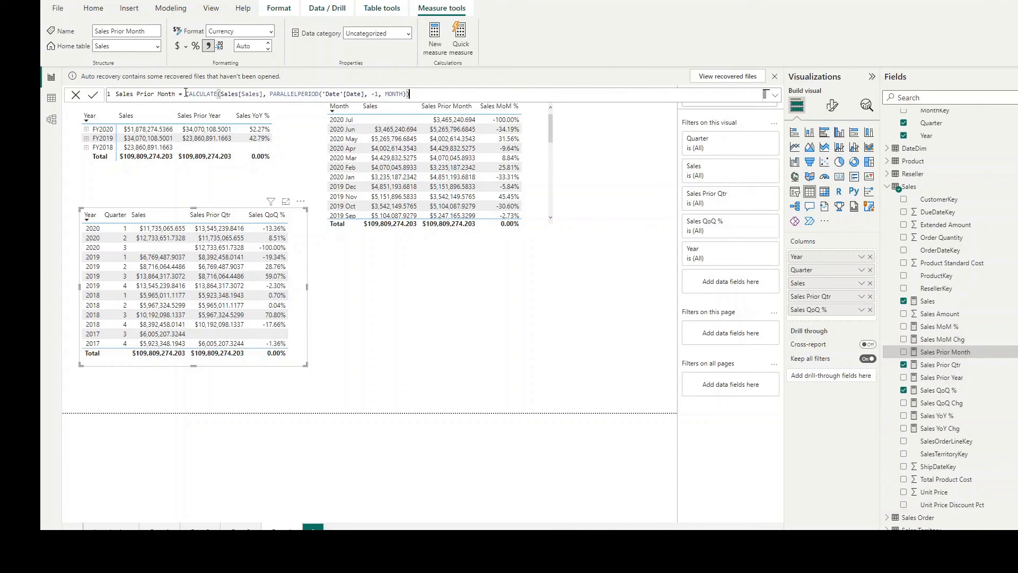
{"action": "left_click", "coordinate": [186, 93]}
{"action": "type", "text": "IF "}
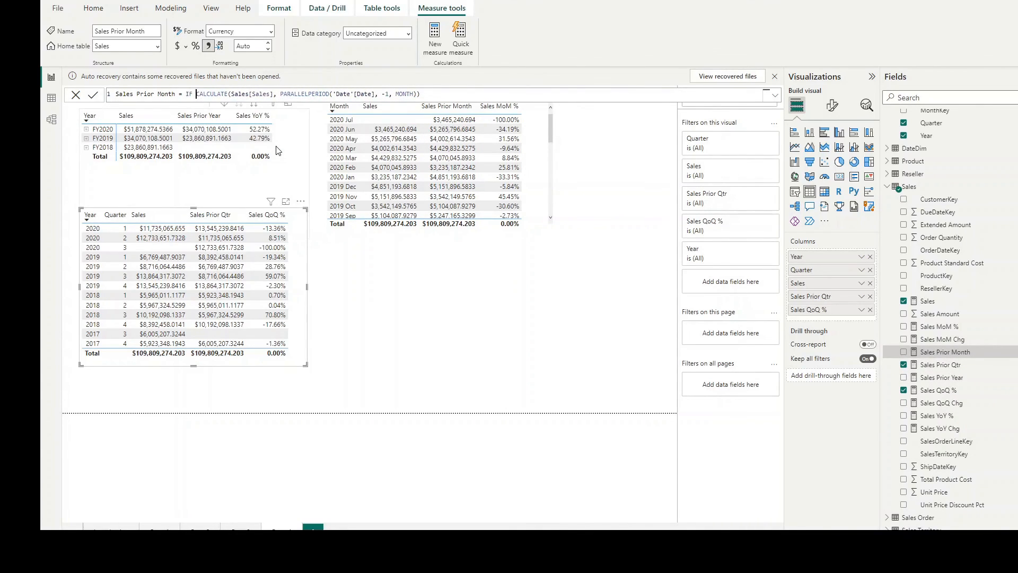
{"action": "type", "text": "(Sales[Sales]"}
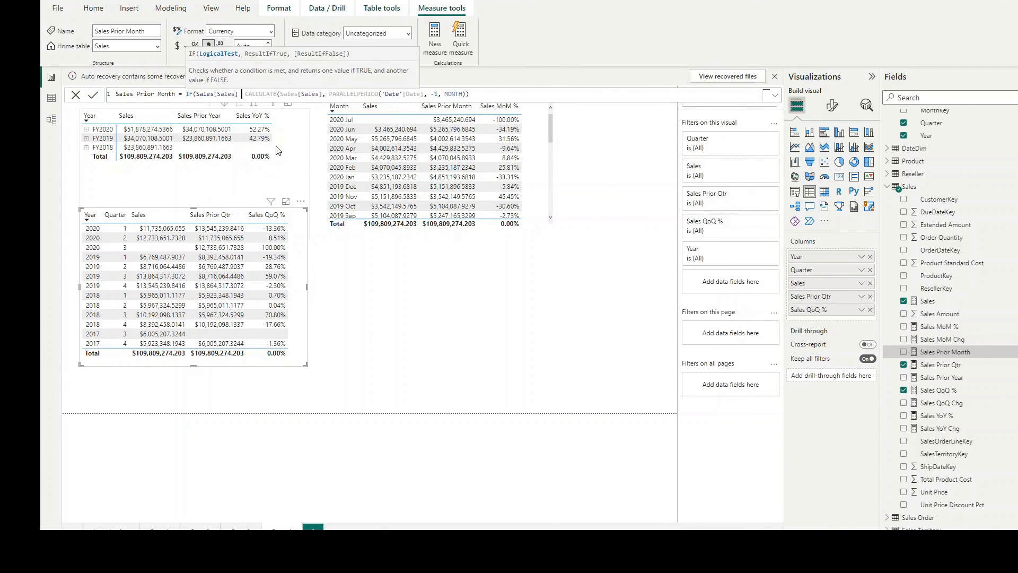
{"action": "type", "text": "IS"}
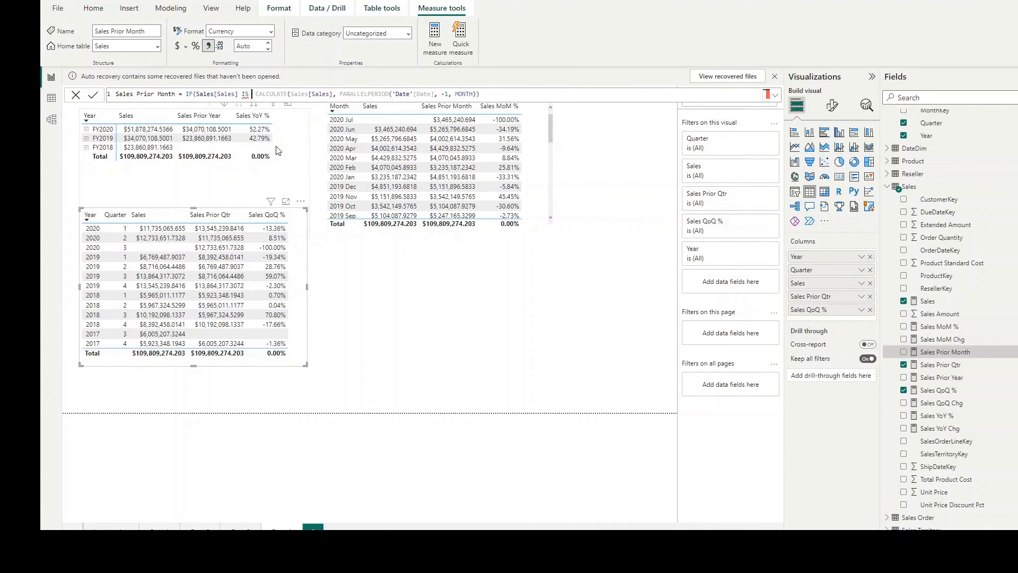
{"action": "key", "text": "BackSpace"}
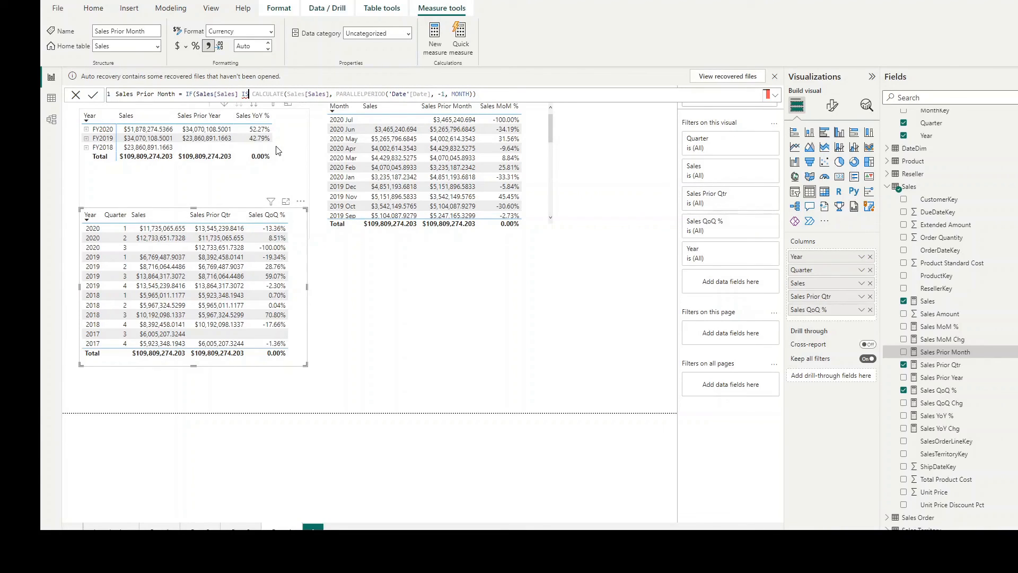
{"action": "key", "text": "BackSpace"}
{"action": "key", "text": "BackSpace"}
{"action": "key", "text": "BackSpace"}
{"action": "key", "text": "BackSpace"}
{"action": "key", "text": "BackSpace"}
{"action": "key", "text": "BackSpace"}
{"action": "key", "text": "BackSpace"}
{"action": "key", "text": "BackSpace"}
{"action": "key", "text": "BackSpace"}
{"action": "key", "text": "BackSpace"}
{"action": "key", "text": "BackSpace"}
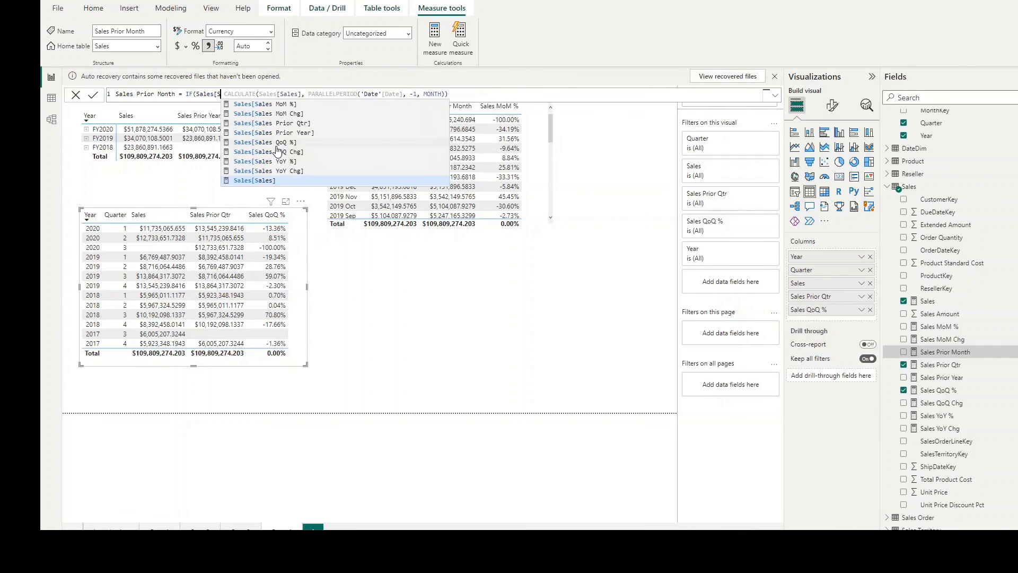
{"action": "key", "text": "BackSpace"}
{"action": "key", "text": "BackSpace"}
{"action": "key", "text": "BackSpace"}
{"action": "key", "text": "BackSpace"}
Step: Use ISBLANK on Sales[Sales] as the IF's logical test in the Sales Prior Month formula
{"action": "type", "text": "IS"}
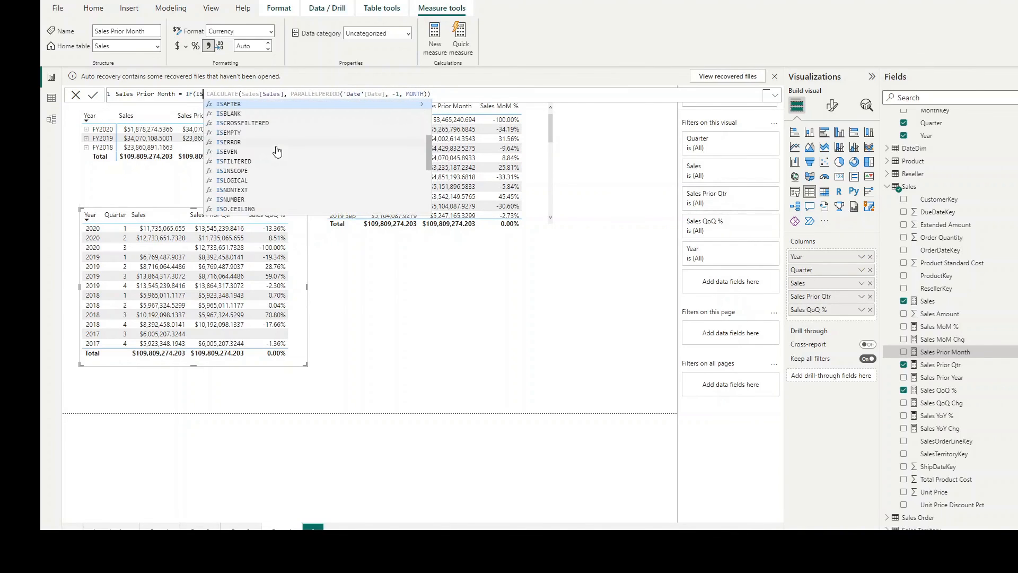
{"action": "key", "text": "Down"}
{"action": "key", "text": "Tab"}
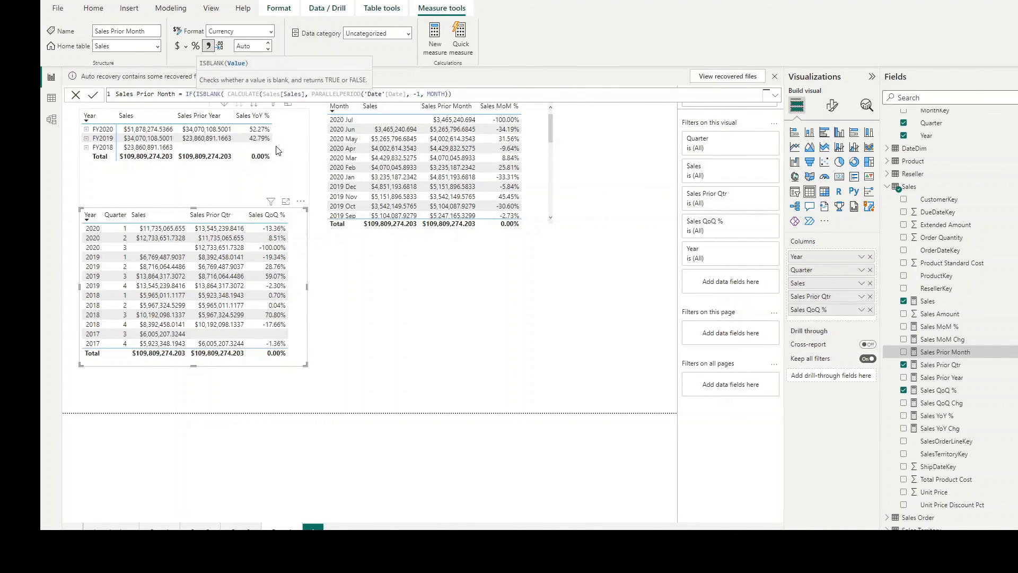
{"action": "type", "text": "Sal"}
{"action": "key", "text": "Tab"}
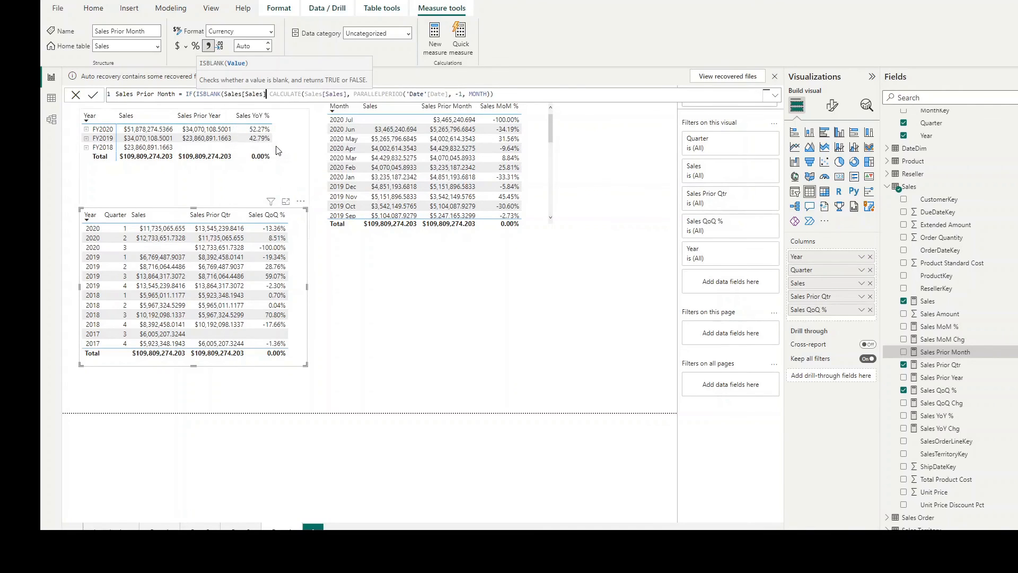
{"action": "type", "text": ")"}
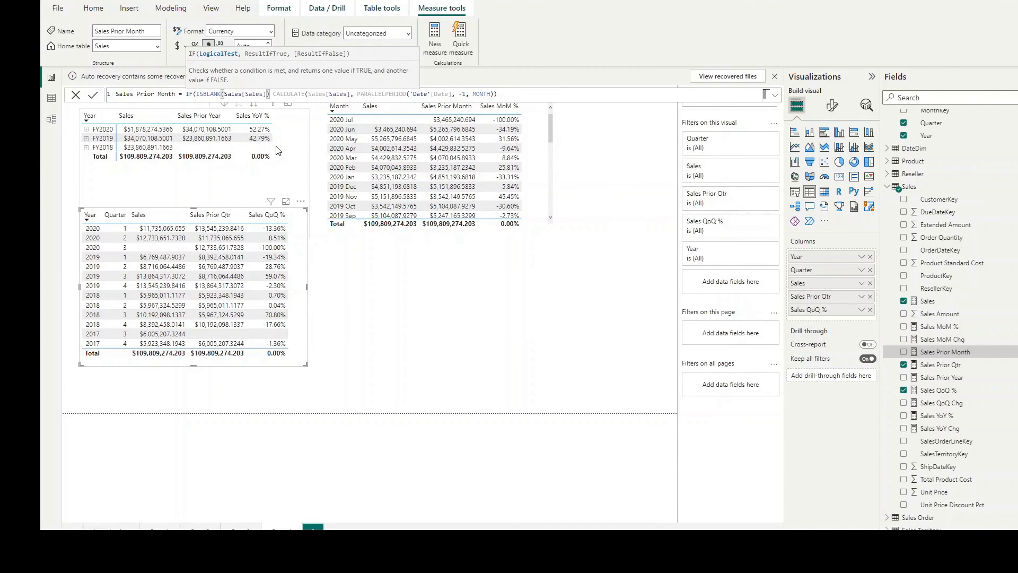
{"action": "type", "text": ", "}
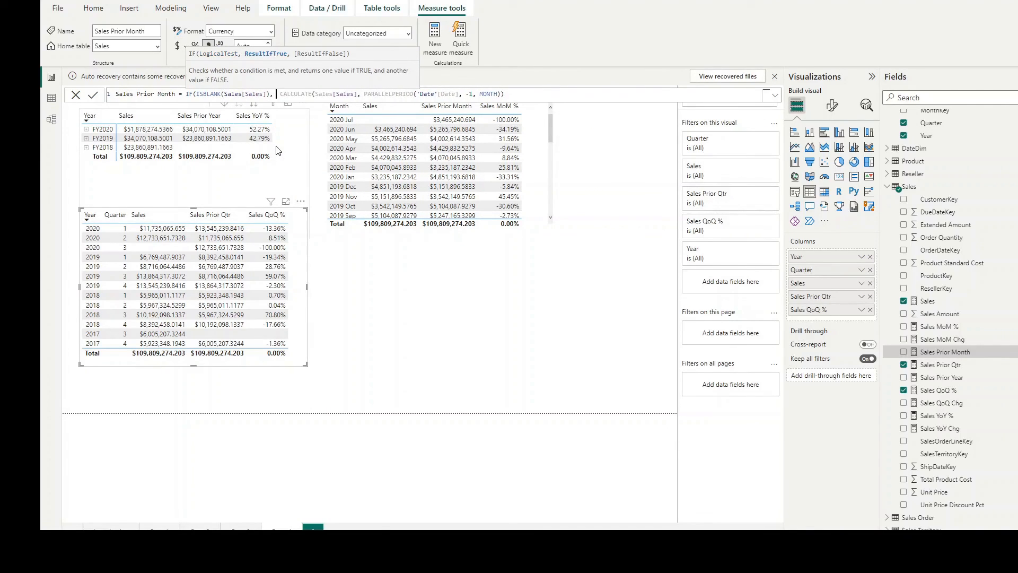
{"action": "type", "text": "bl"}
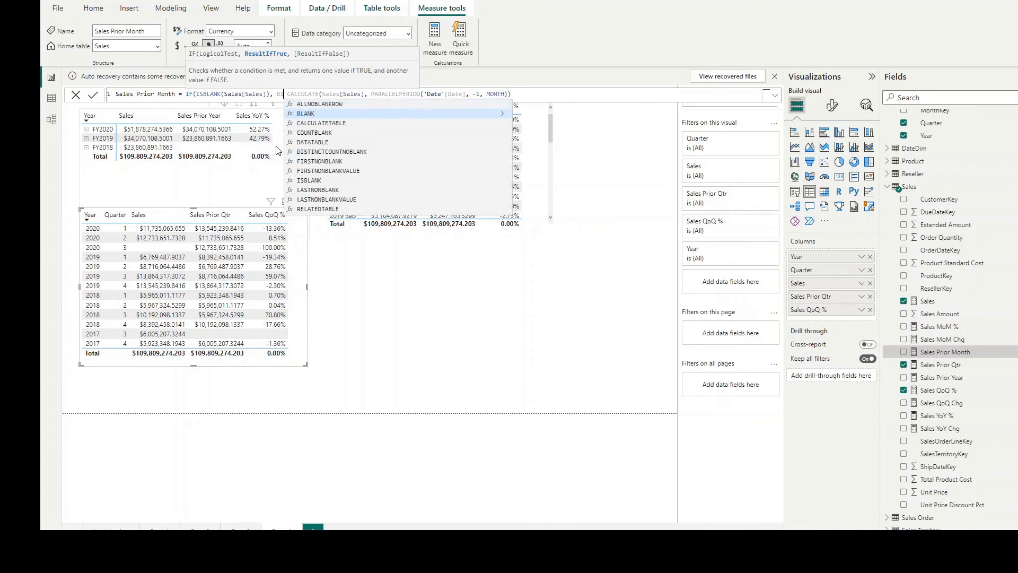
Step: Return BLANK() when the test is true, keep CALCULATE as the false result, and commit the Sales Prior Month measure
{"action": "key", "text": "Tab"}
{"action": "type", "text": ","}
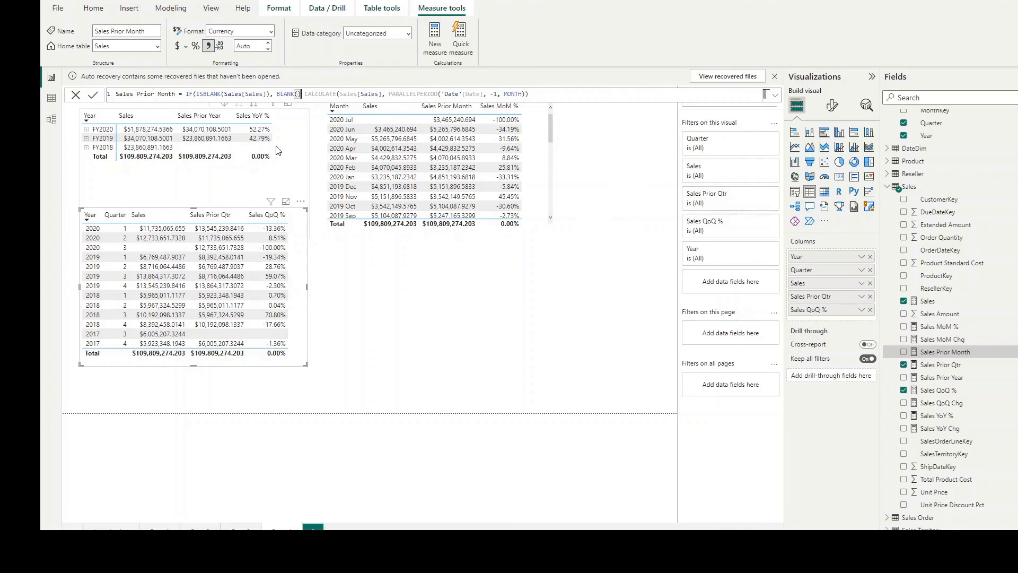
{"action": "key", "text": "Return"}
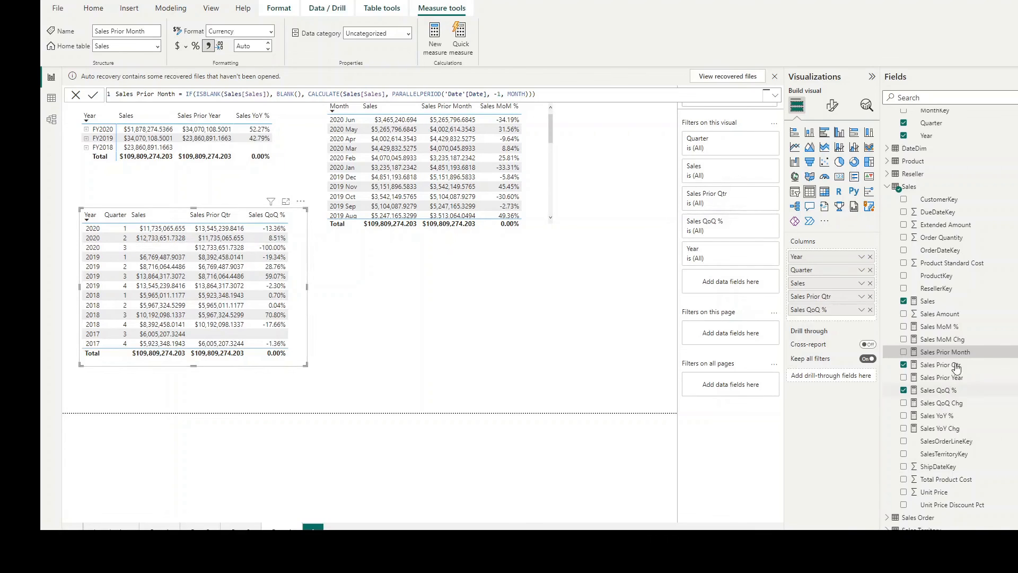
Step: Open the Sales Prior Qtr formula and insert an IF with an ISBLANK test on Sales[Sales] before CALCULATE
{"action": "left_click", "coordinate": [952, 406]}
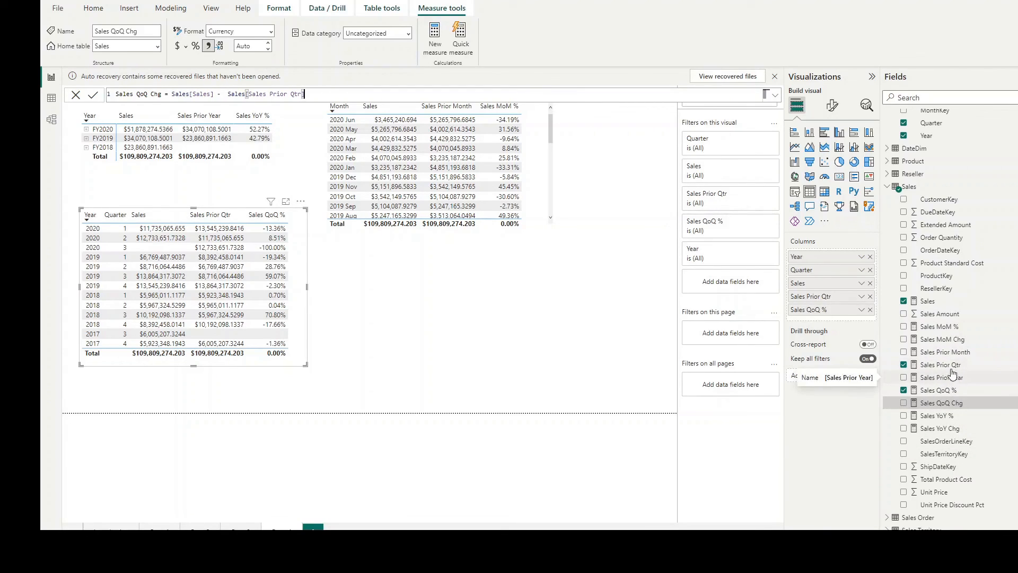
{"action": "left_click", "coordinate": [948, 365]}
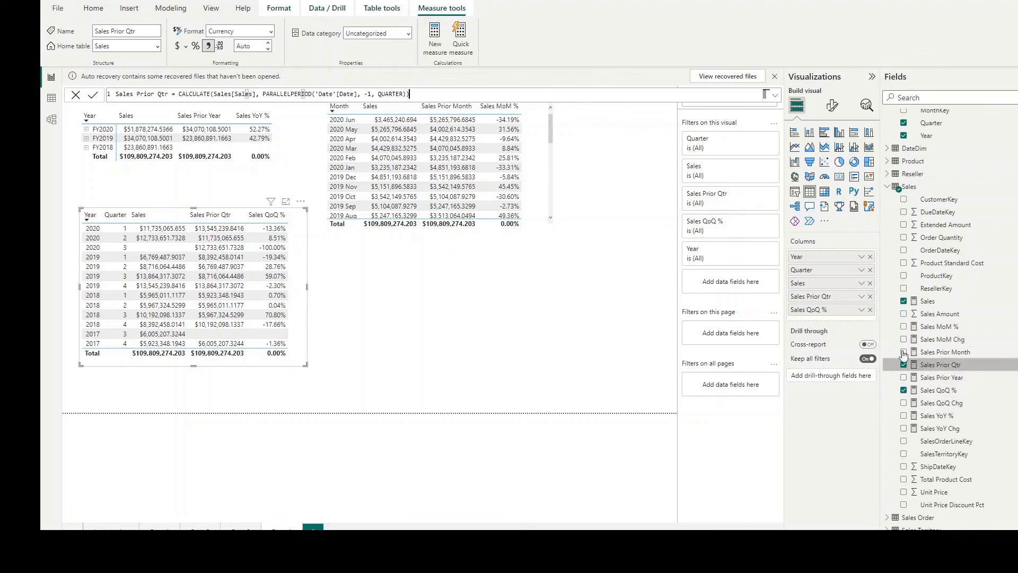
{"action": "left_click", "coordinate": [177, 94]}
{"action": "type", "text": "IF"}
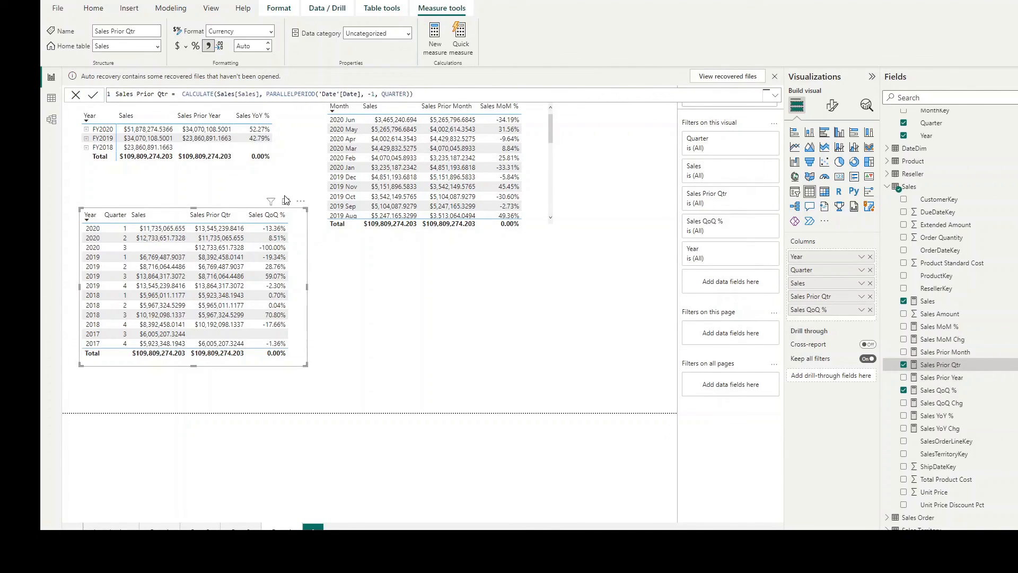
{"action": "type", "text": "(I"}
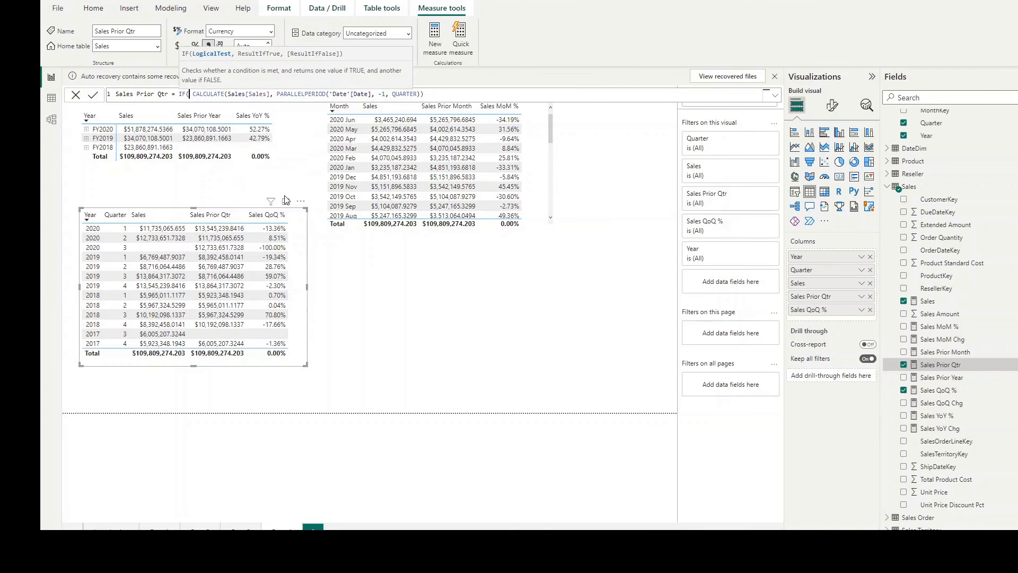
{"action": "type", "text": "SBLANK("}
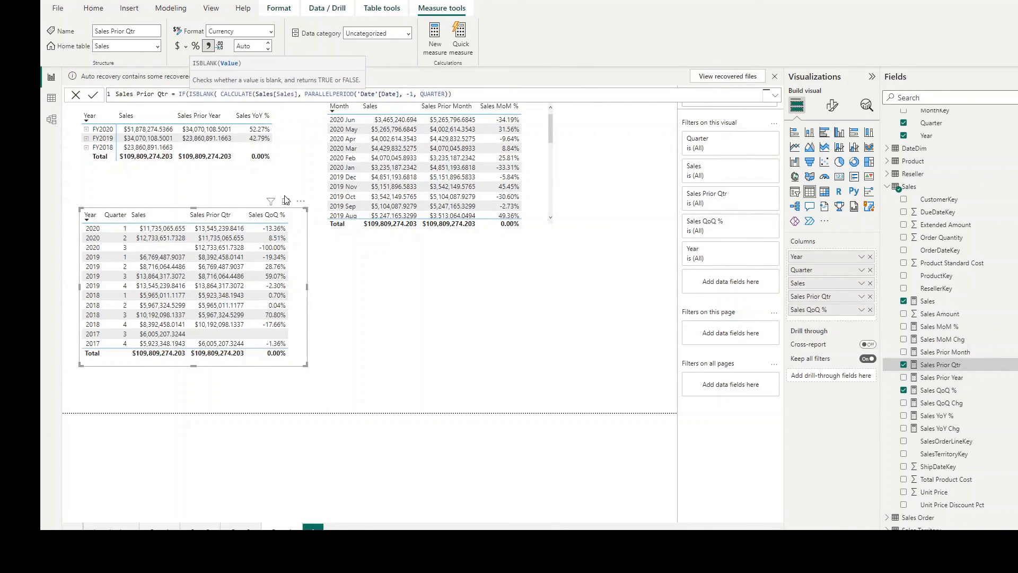
{"action": "type", "text": "Sales[Sales]"}
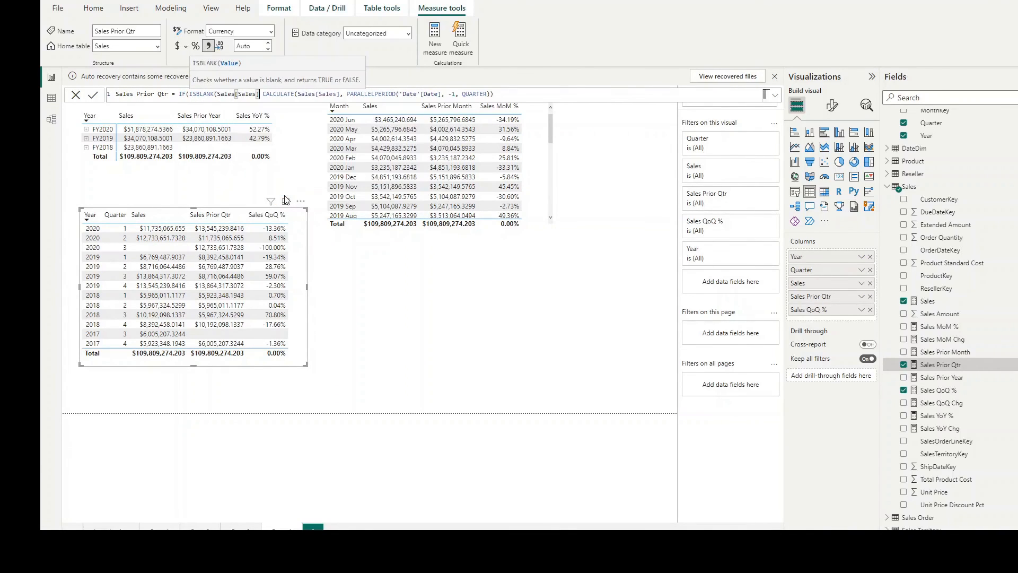
{"action": "type", "text": "), "}
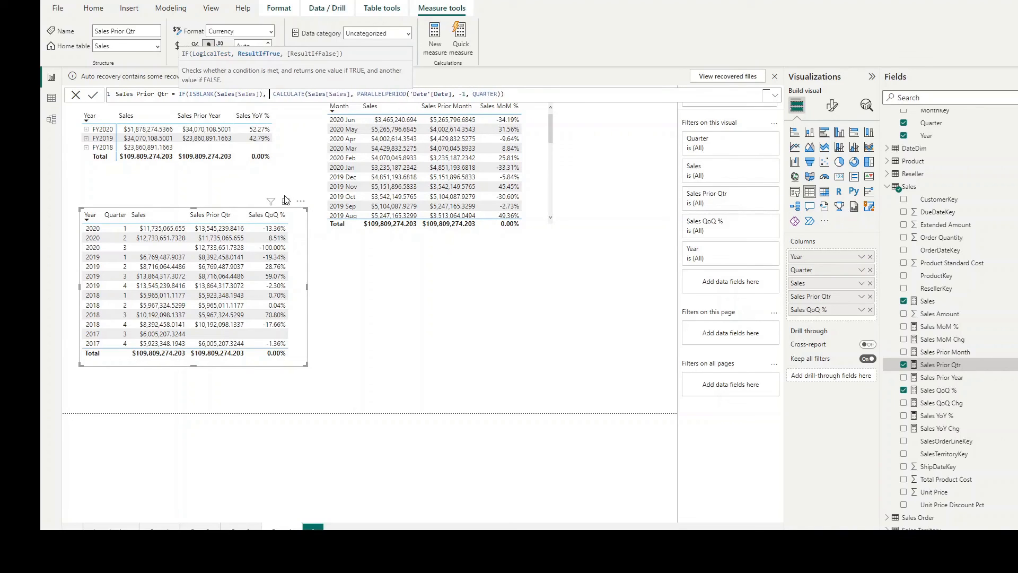
{"action": "type", "text": "BL"}
Step: Return BLANK() when the test is true, keep CALCULATE as the false result, and commit the Sales Prior Qtr measure
{"action": "key", "text": "Tab"}
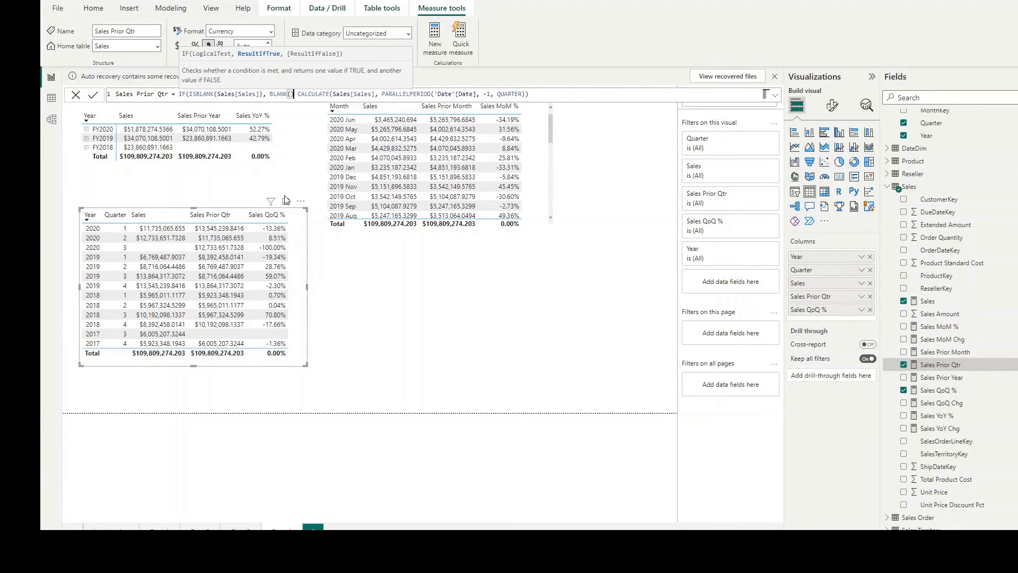
{"action": "type", "text": "),"}
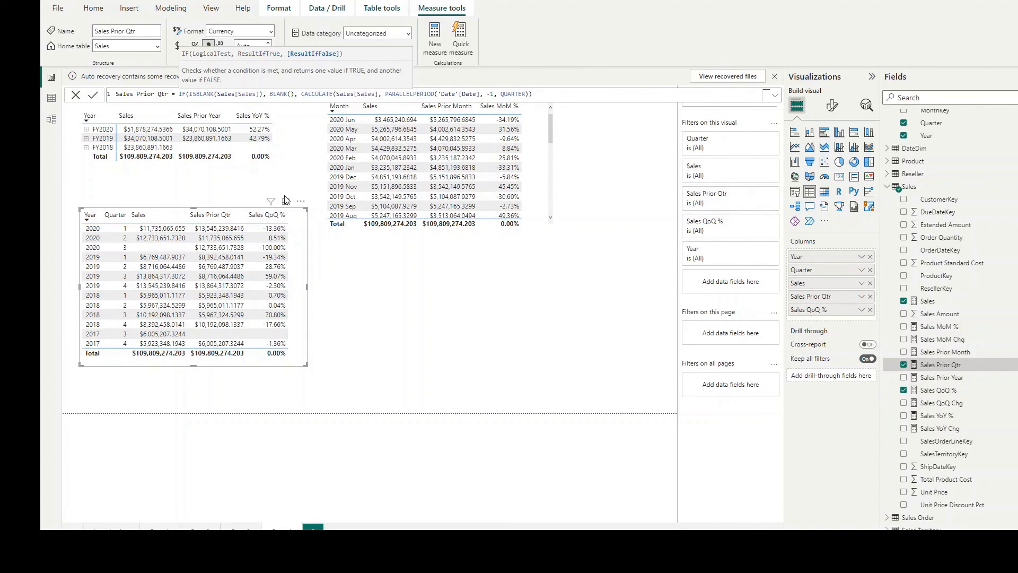
{"action": "type", "text": ")"}
{"action": "key", "text": "Return"}
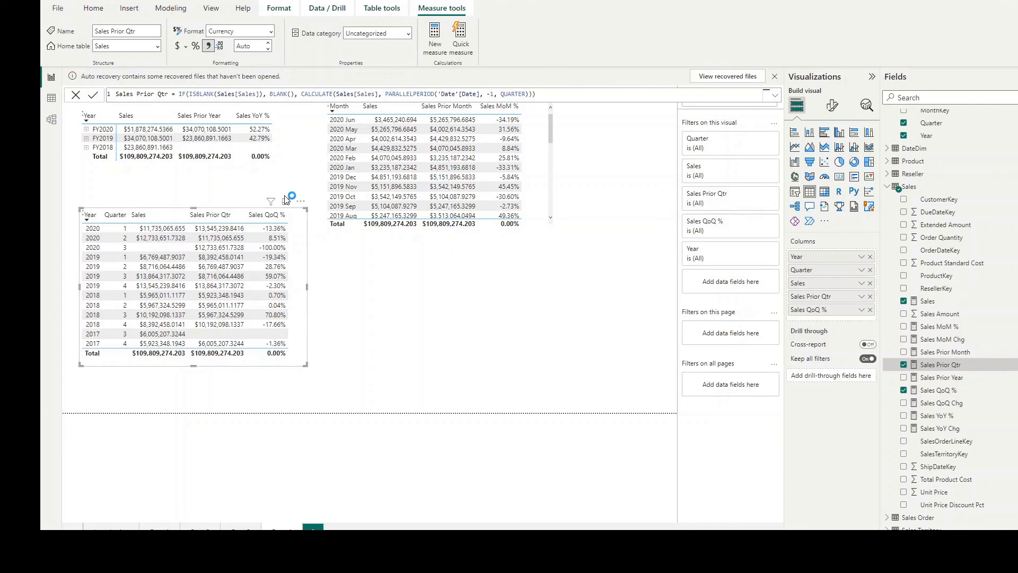